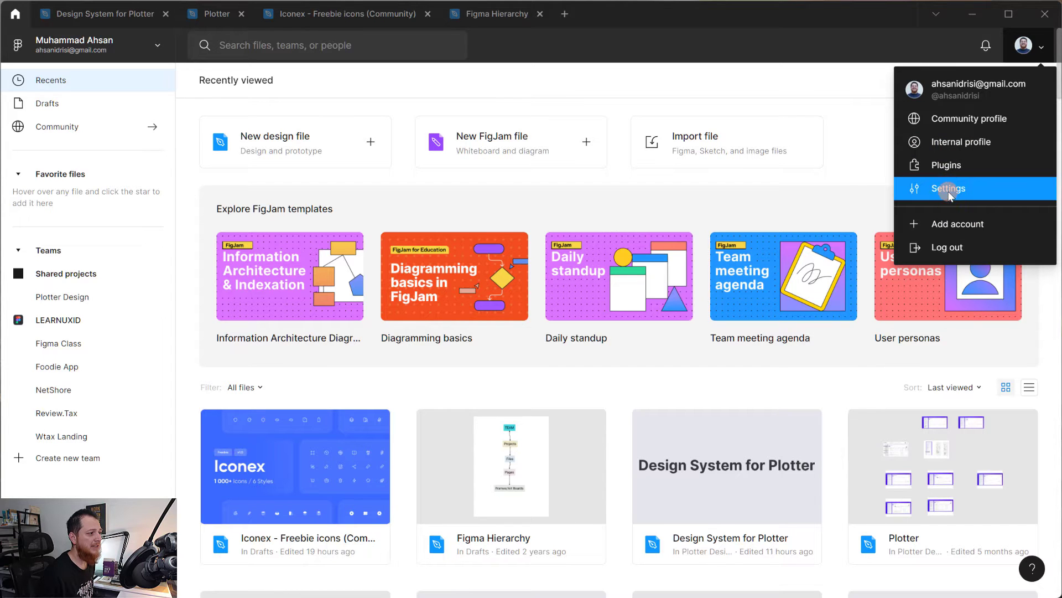
Open the account settings and review the name, email, password, notification, captions, library and access token sections
{"action": "left_click", "coordinate": [948, 189]}
{"action": "scroll", "coordinate": [568, 368], "scroll_direction": "down", "scroll_amount": 8}
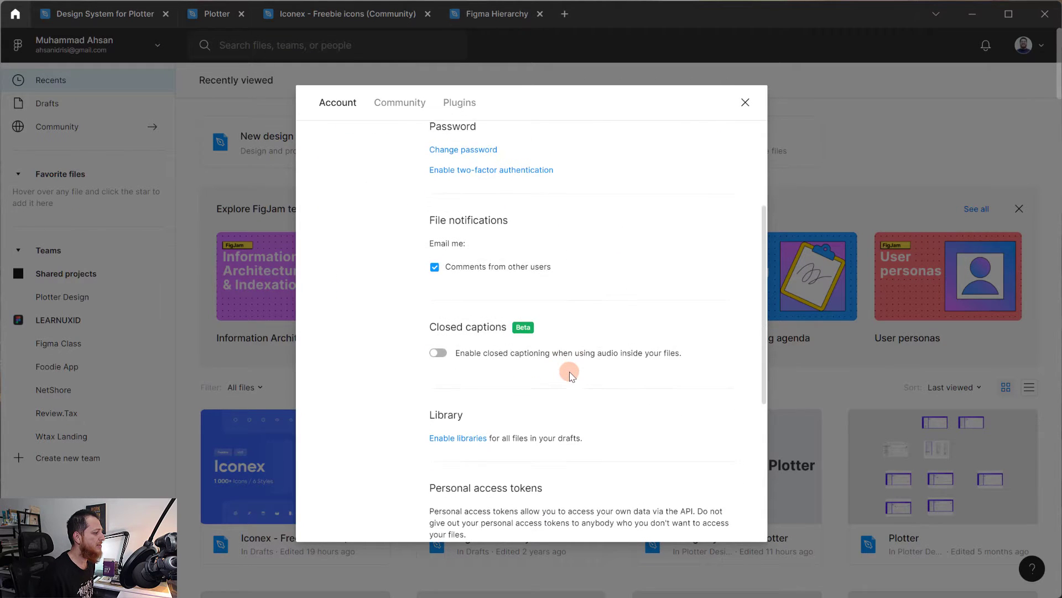
{"action": "scroll", "coordinate": [568, 370], "scroll_direction": "up", "scroll_amount": 8}
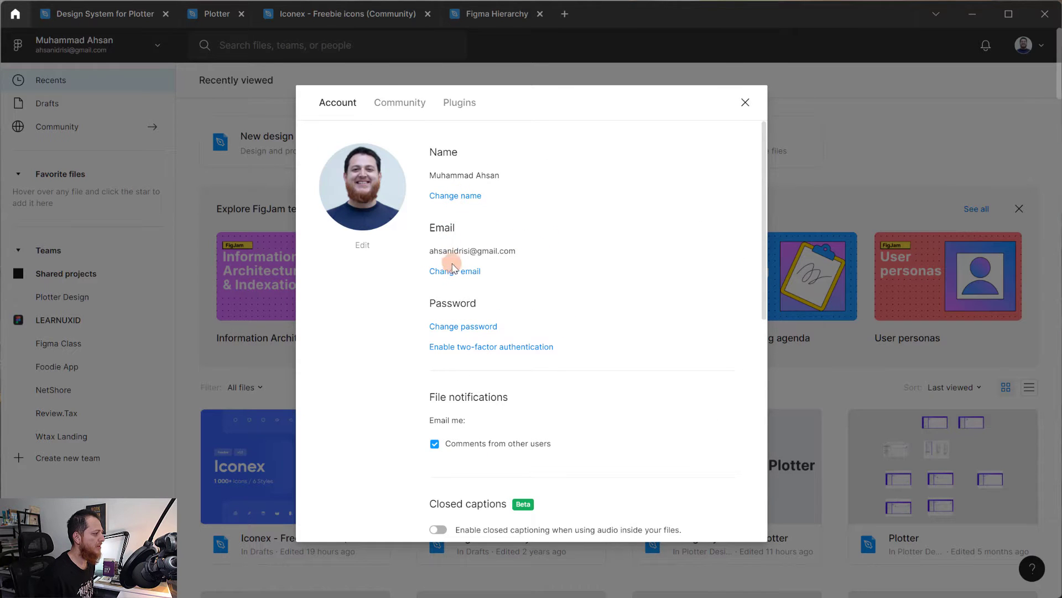
{"action": "scroll", "coordinate": [379, 418], "scroll_direction": "down", "scroll_amount": 8}
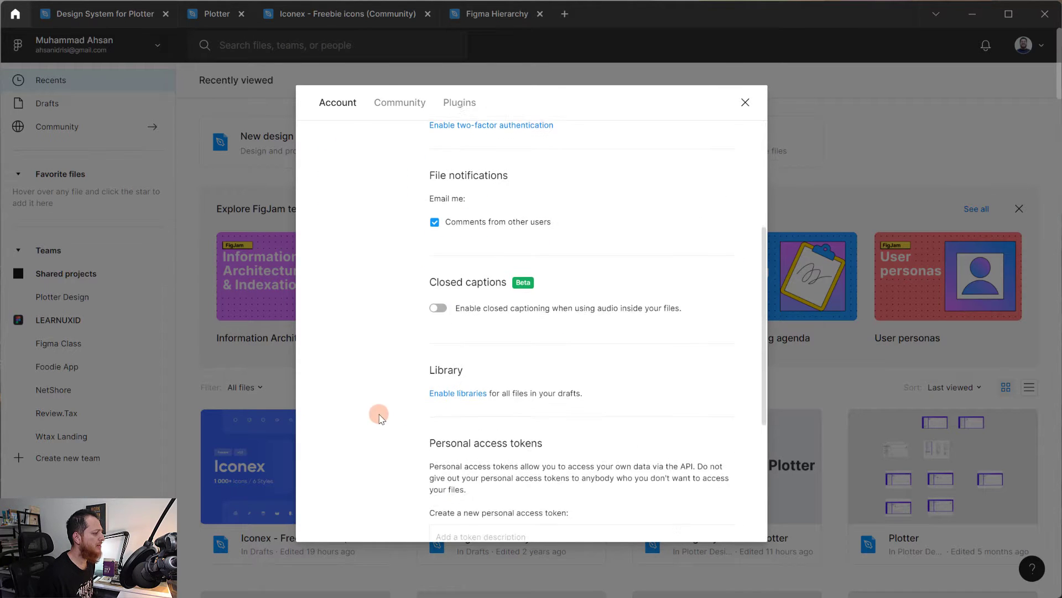
{"action": "scroll", "coordinate": [380, 418], "scroll_direction": "up", "scroll_amount": 8}
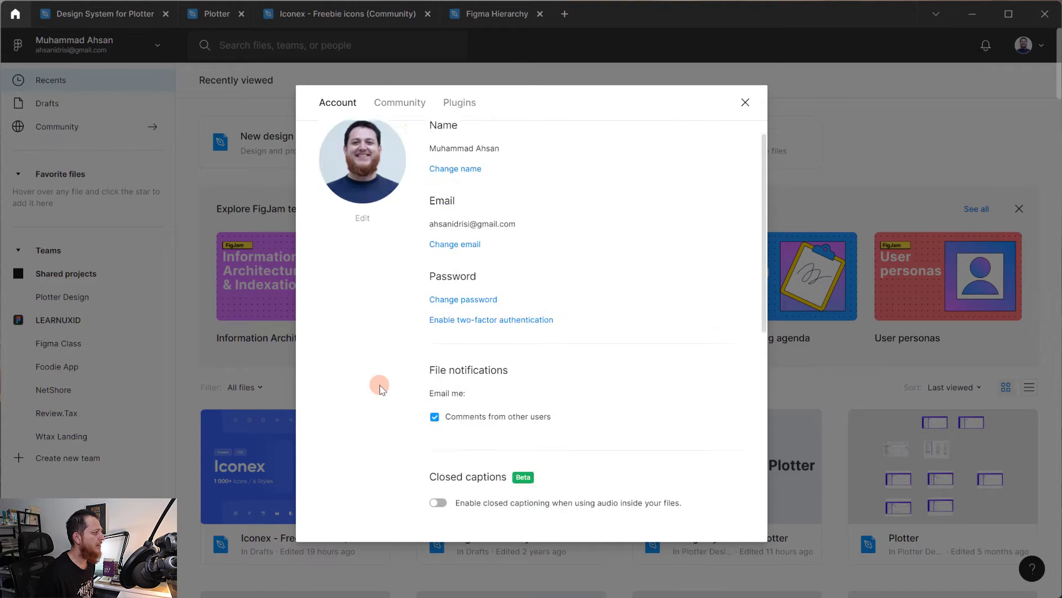
Review the Community and Plugins settings, show the options for the SmoothShadow plugin, and close the settings
{"action": "left_click", "coordinate": [406, 105]}
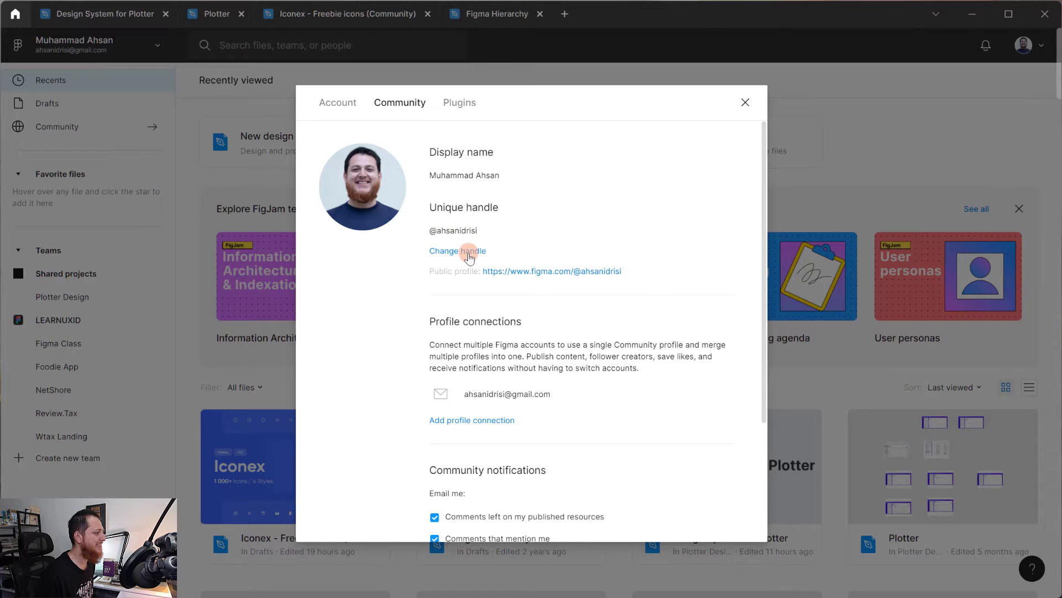
{"action": "left_click", "coordinate": [460, 107]}
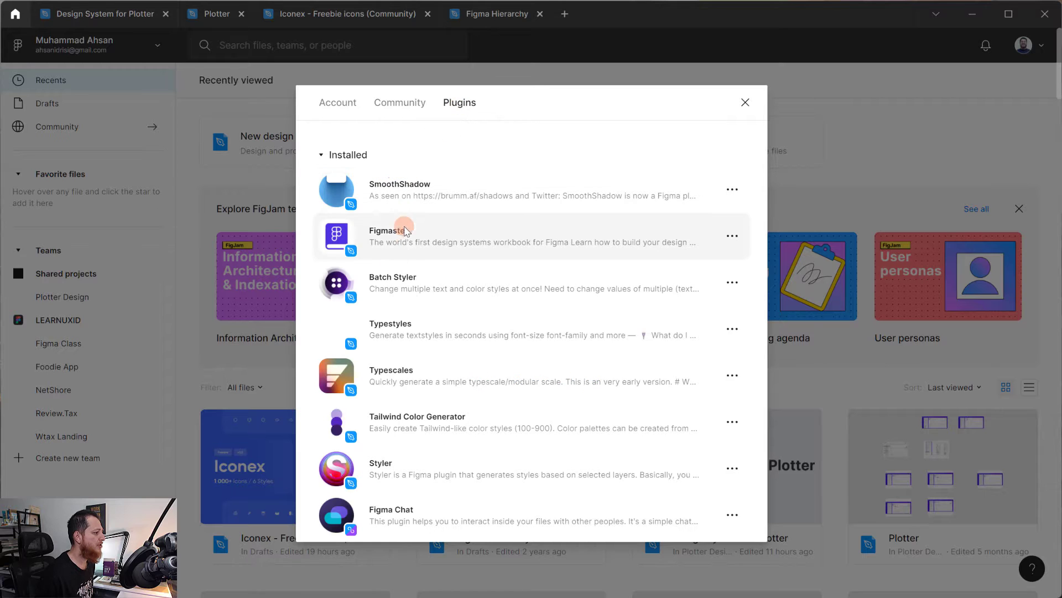
{"action": "left_click", "coordinate": [731, 189]}
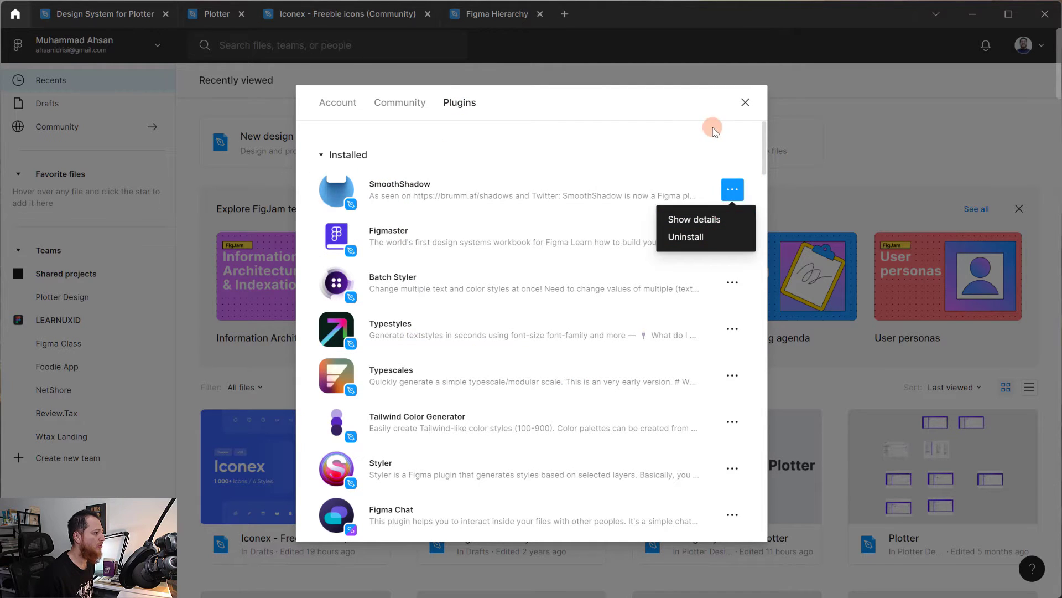
{"action": "left_click", "coordinate": [740, 103]}
{"action": "left_click", "coordinate": [745, 103]}
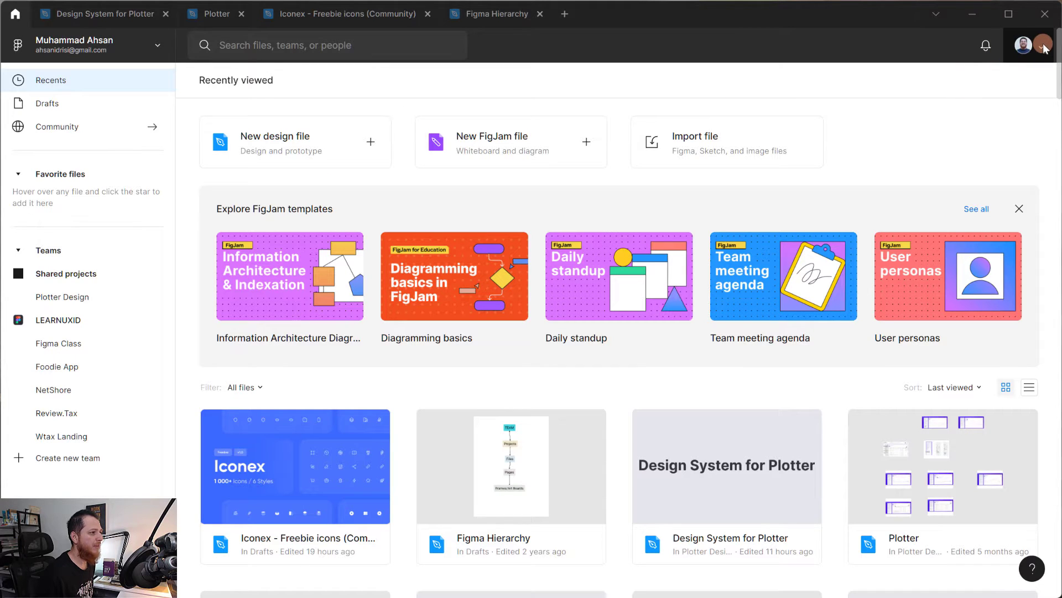
Open Plugins from the account options, look through the installed and in-development plugins, and close the list
{"action": "left_click", "coordinate": [1026, 45]}
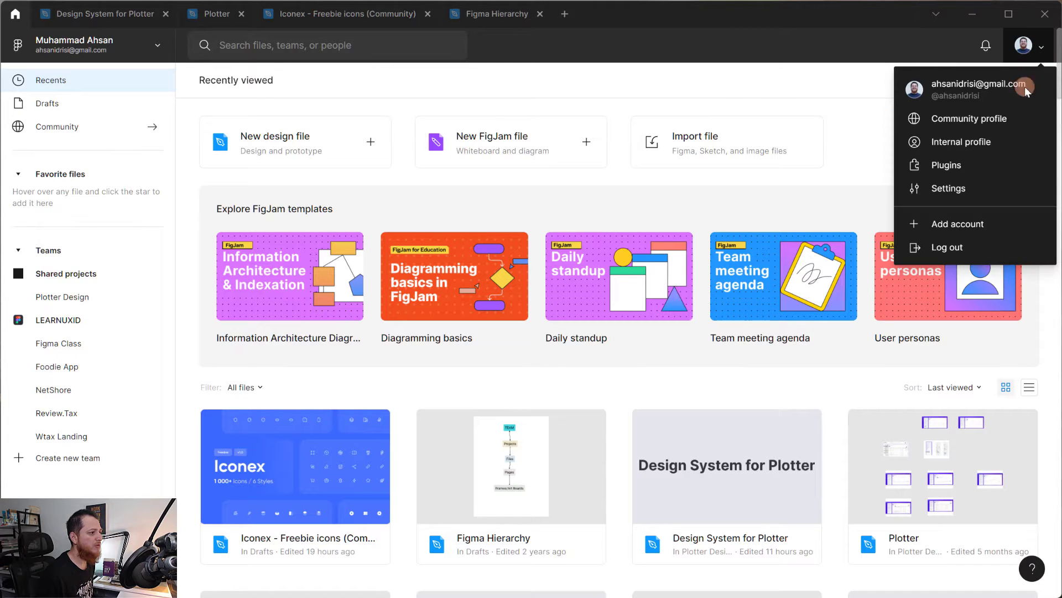
{"action": "left_click", "coordinate": [978, 165]}
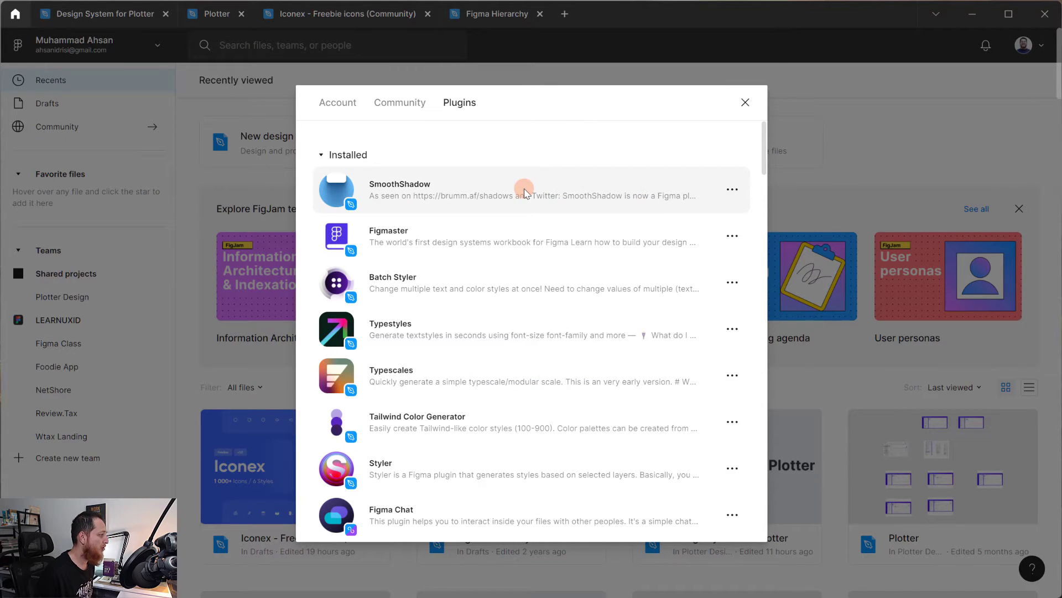
{"action": "scroll", "coordinate": [463, 398], "scroll_direction": "down", "scroll_amount": 15}
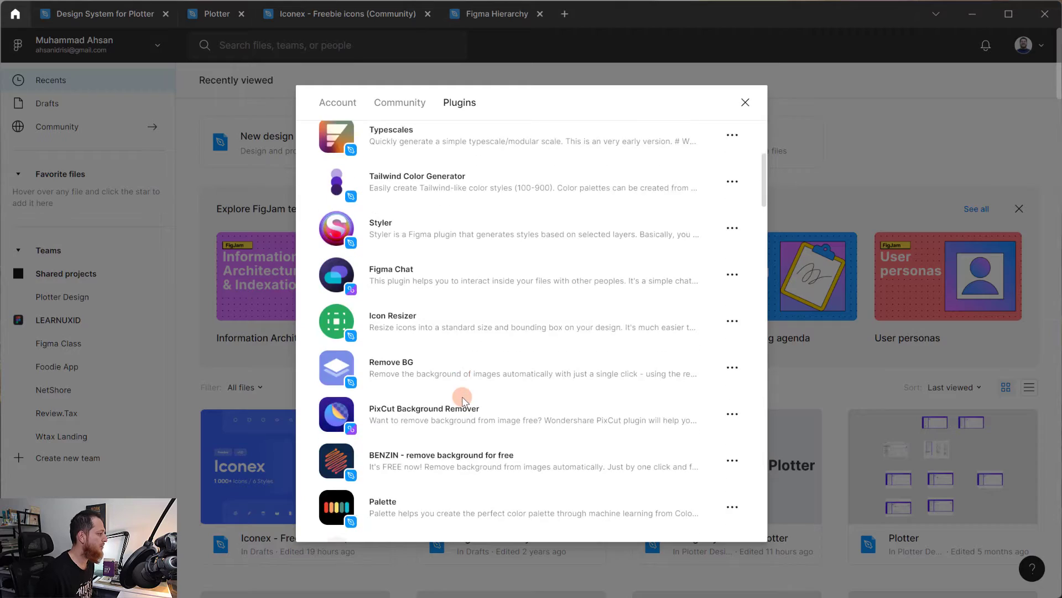
{"action": "scroll", "coordinate": [463, 398], "scroll_direction": "down", "scroll_amount": 15}
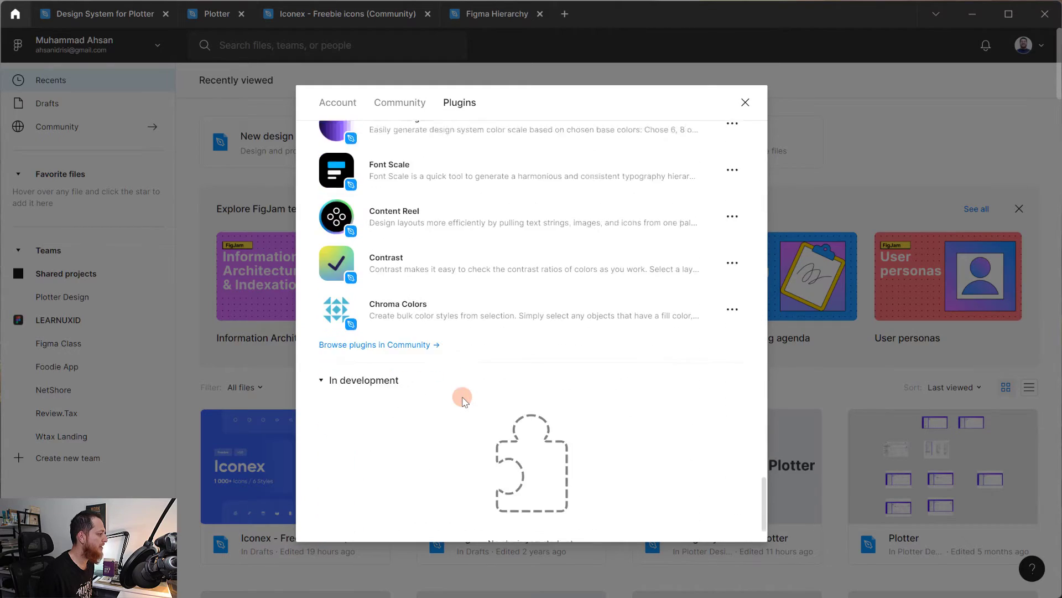
{"action": "scroll", "coordinate": [462, 398], "scroll_direction": "up", "scroll_amount": 10}
{"action": "scroll", "coordinate": [463, 399], "scroll_direction": "up", "scroll_amount": 20}
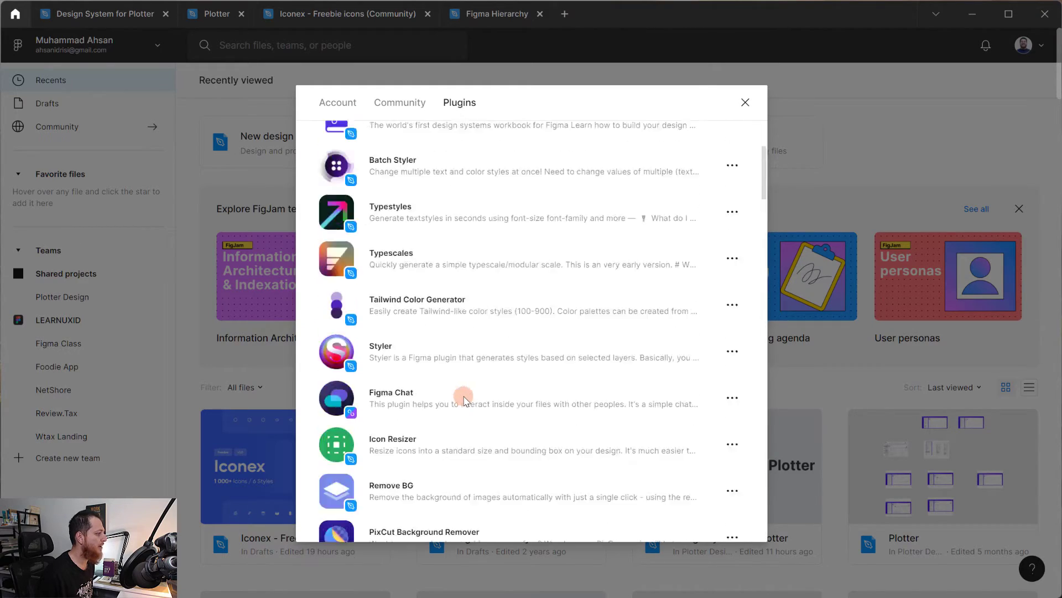
{"action": "left_click", "coordinate": [737, 108]}
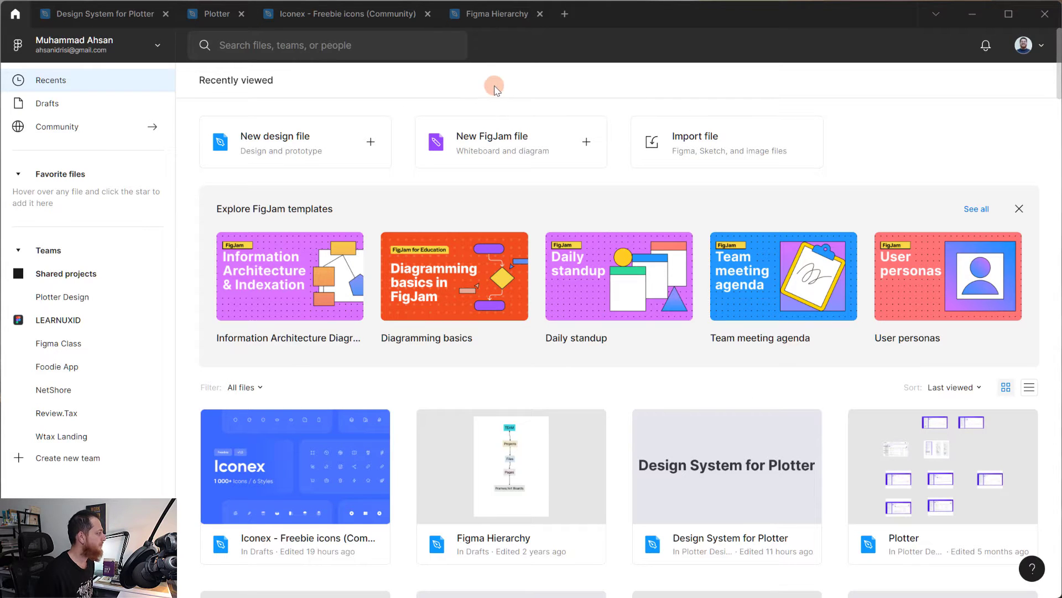
View the account's Community profile page and switch back to the personal workspace
{"action": "left_click", "coordinate": [1041, 51]}
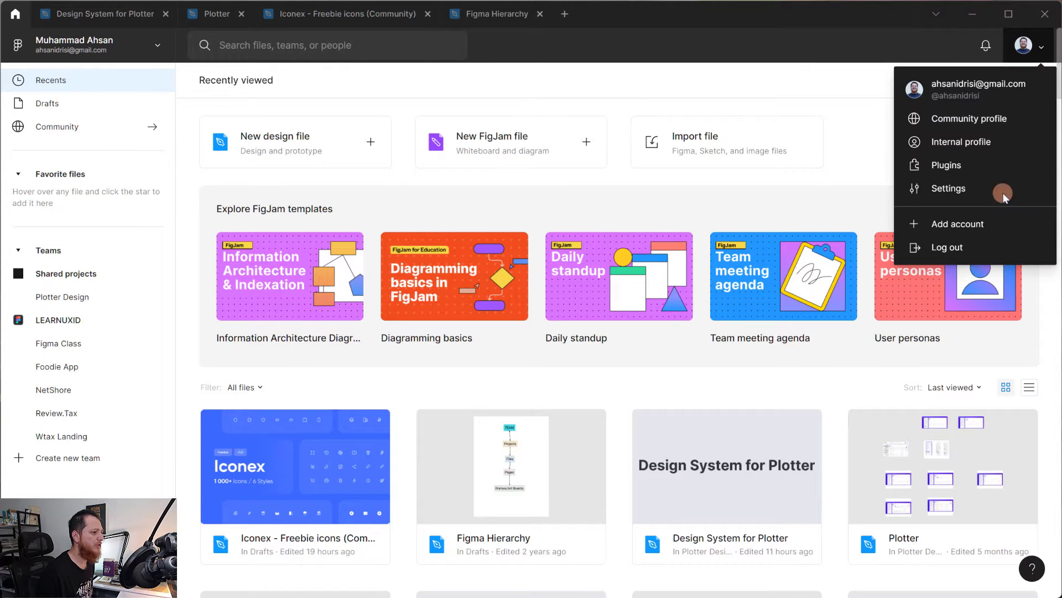
{"action": "left_click", "coordinate": [956, 121]}
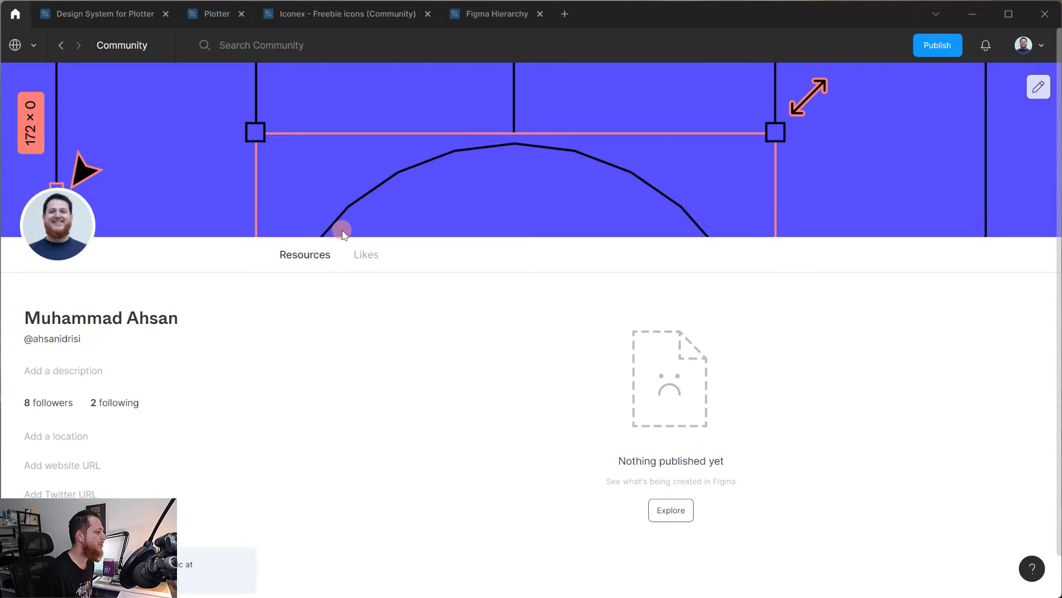
{"action": "scroll", "coordinate": [327, 432], "scroll_direction": "down", "scroll_amount": 2}
{"action": "scroll", "coordinate": [332, 426], "scroll_direction": "up", "scroll_amount": 2}
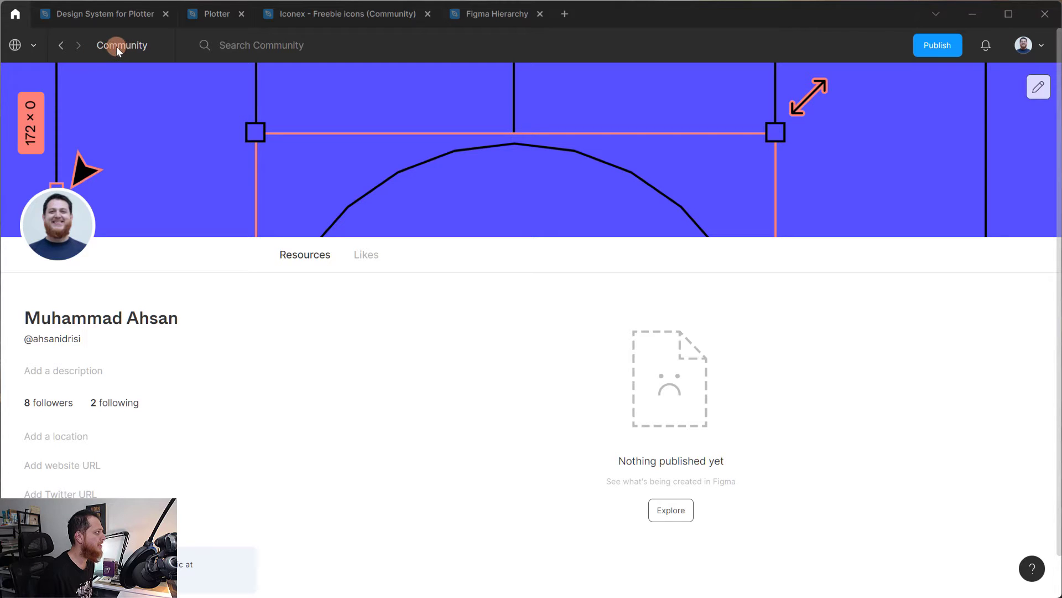
{"action": "left_click", "coordinate": [33, 45]}
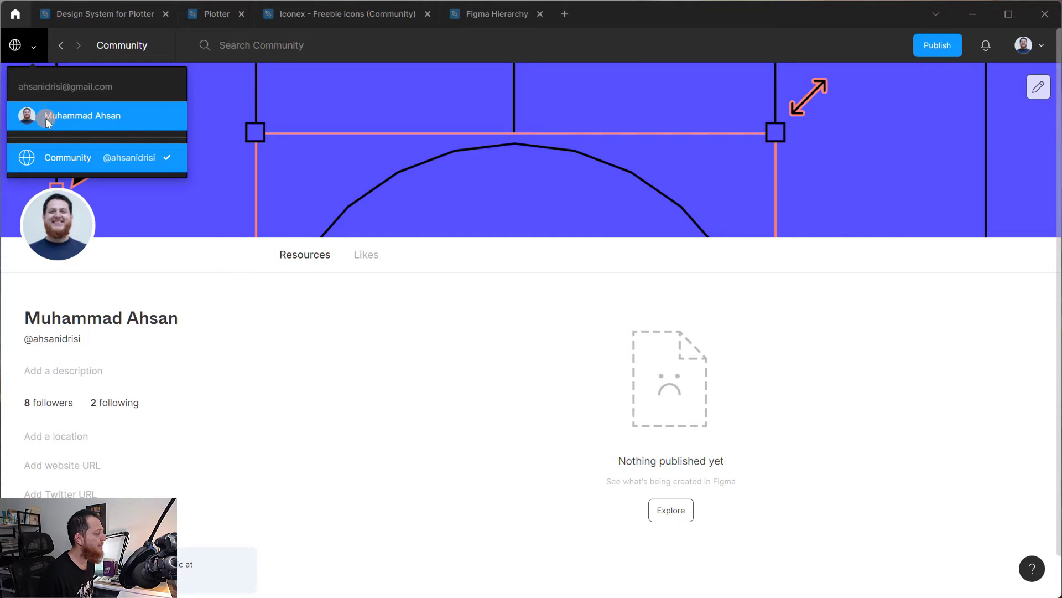
{"action": "left_click", "coordinate": [45, 118]}
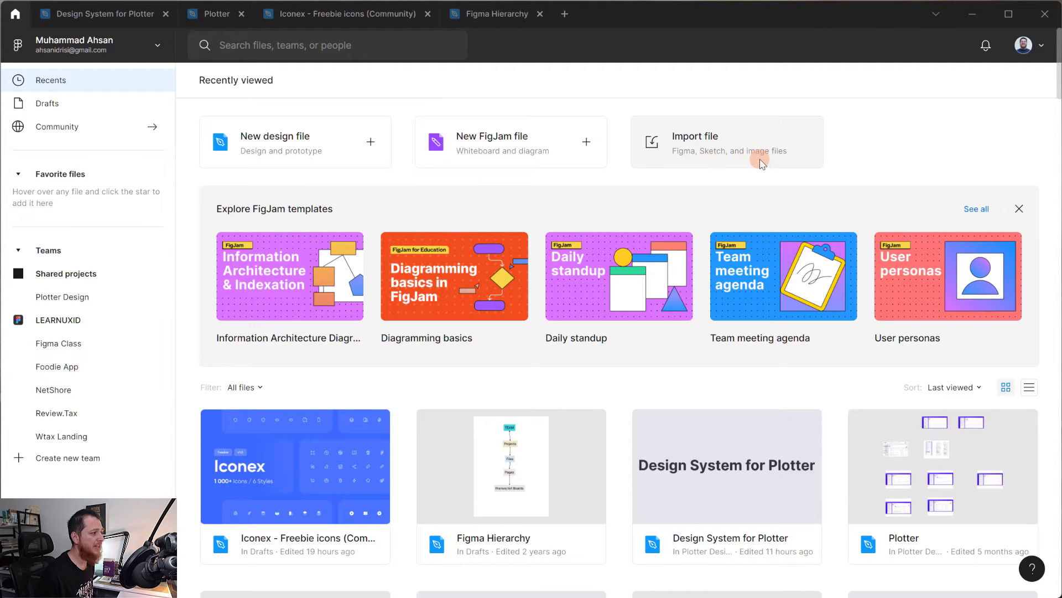
Import the file claymockupfreebie_hype4academy.fig from the Downloads folder into the workspace
{"action": "left_click", "coordinate": [721, 155]}
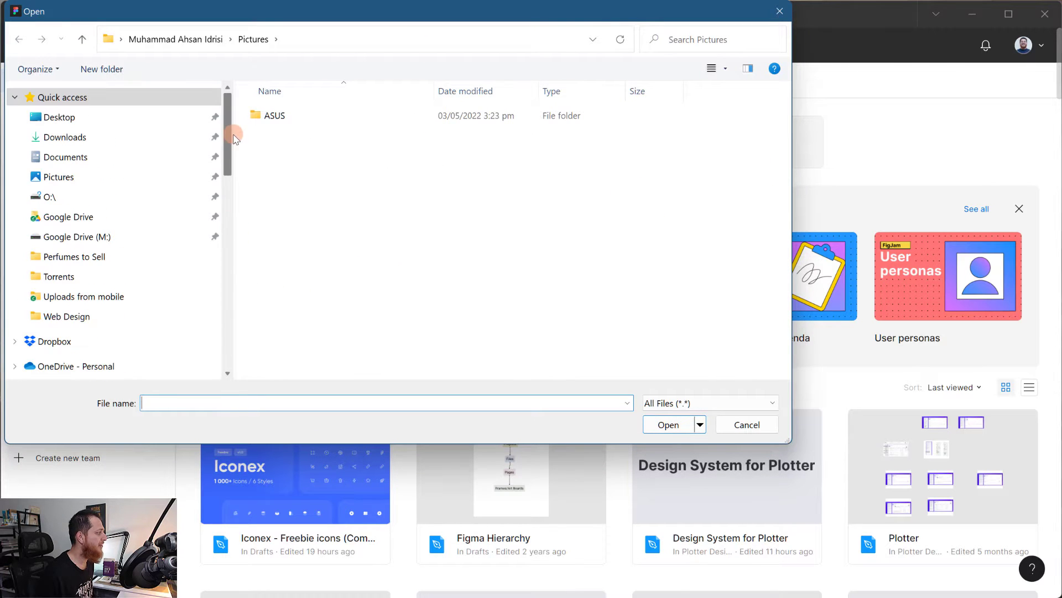
{"action": "left_click", "coordinate": [88, 147]}
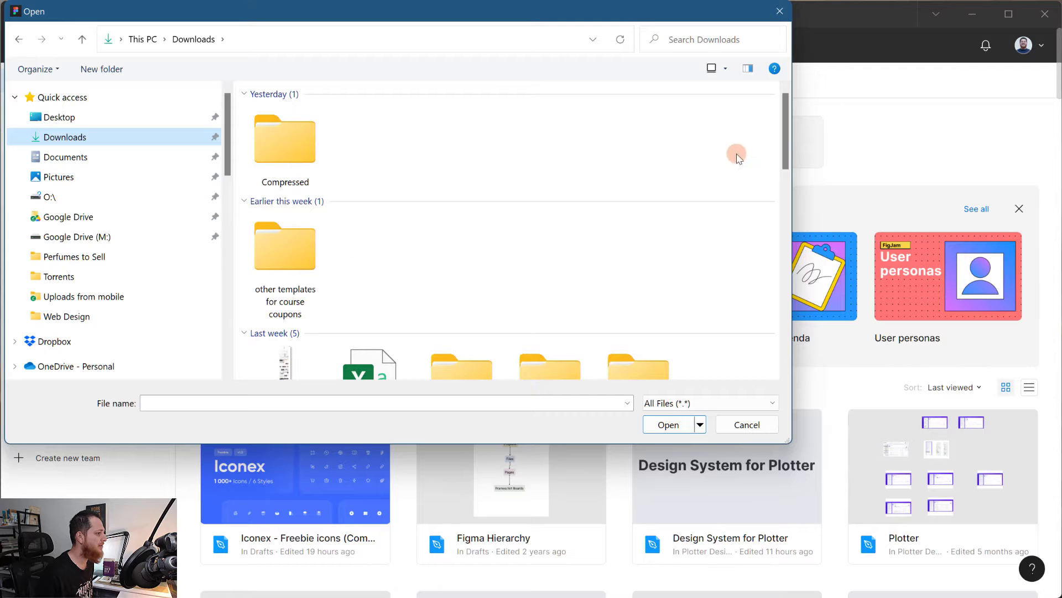
{"action": "left_click_drag", "start_coordinate": [783, 144], "coordinate": [782, 327]}
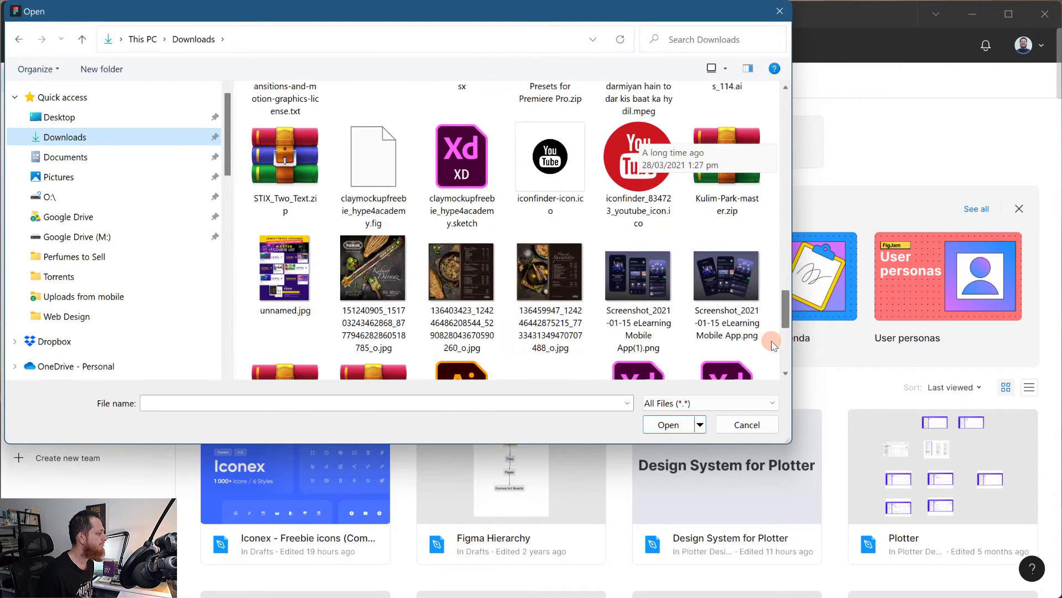
{"action": "left_click", "coordinate": [375, 206]}
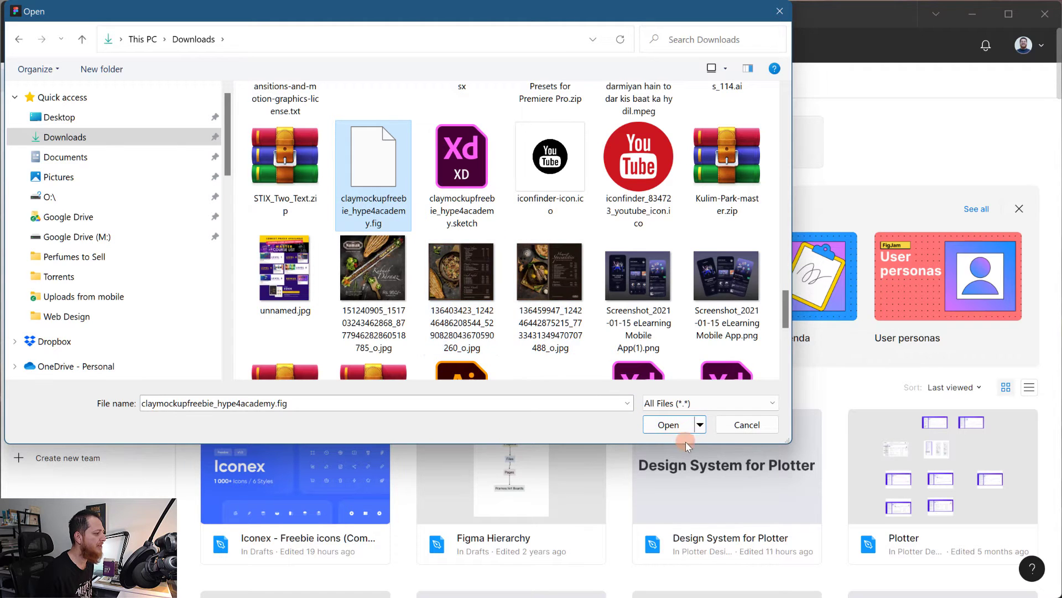
{"action": "left_click", "coordinate": [684, 427]}
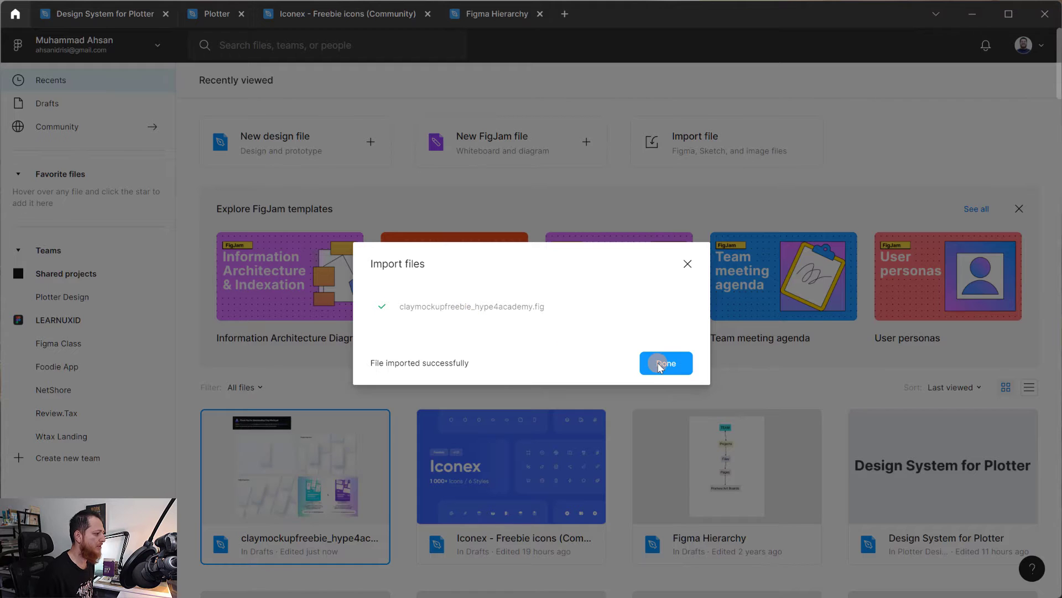
{"action": "left_click", "coordinate": [659, 365]}
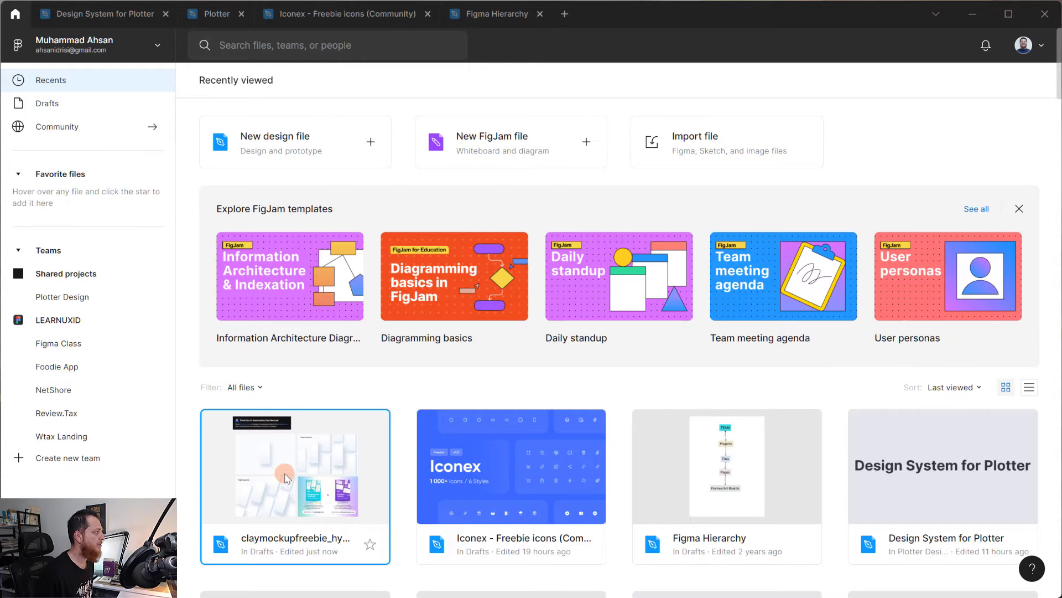
Open the imported claymockupfreebie_hype4academy file to inspect its contents, close it, and return to the home file browser
{"action": "double_click", "coordinate": [286, 477]}
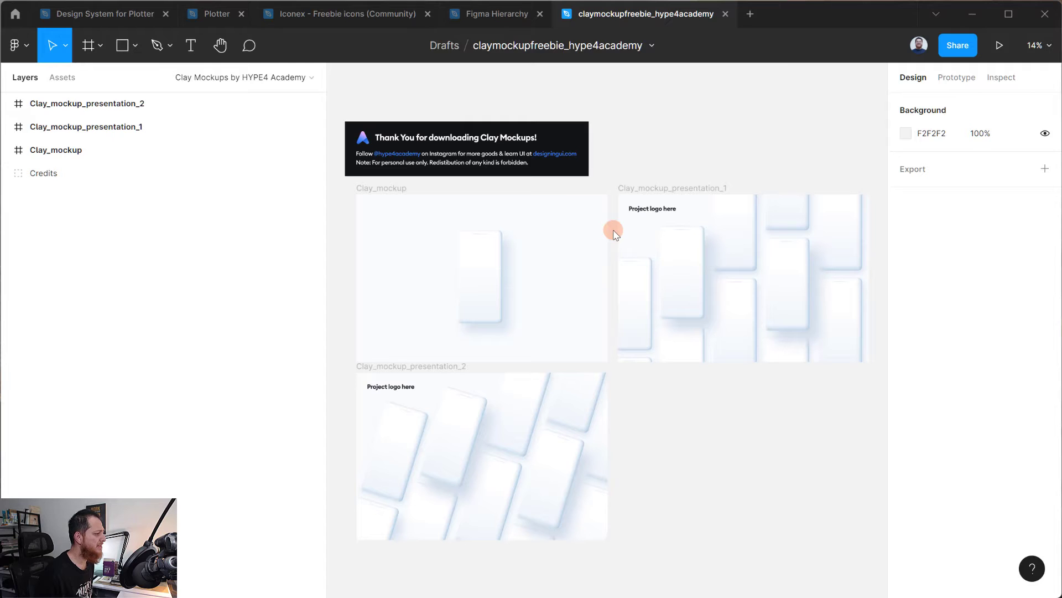
{"action": "left_click", "coordinate": [725, 13]}
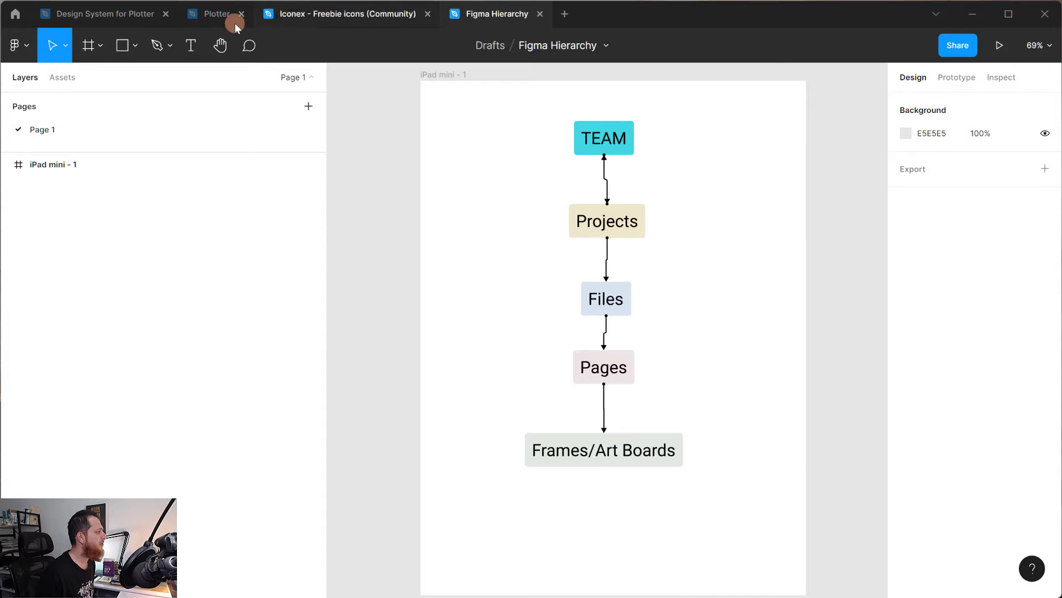
{"action": "left_click", "coordinate": [15, 14]}
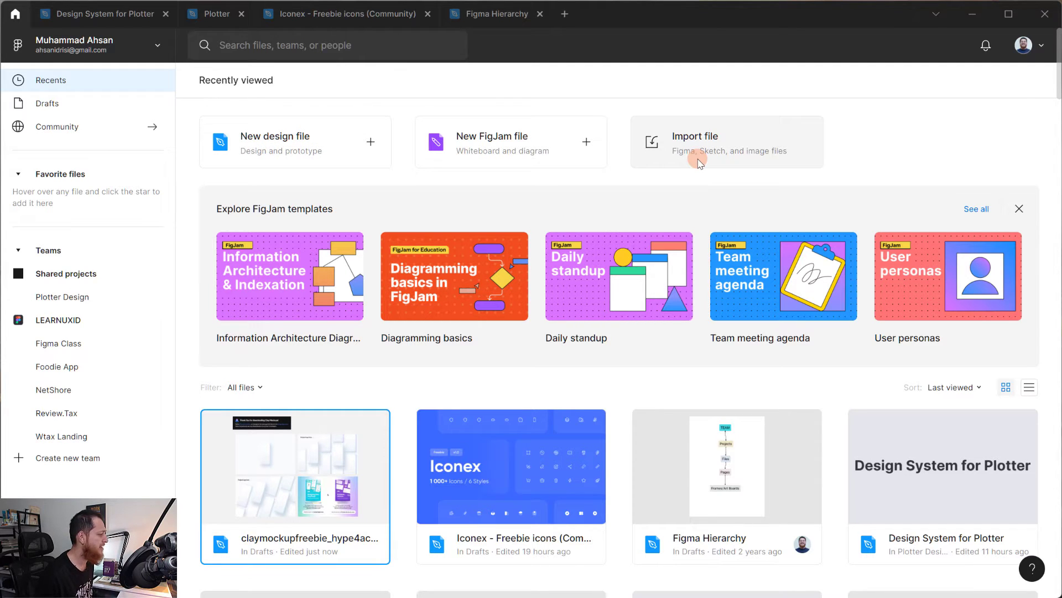
Look through the recently viewed files in the file browser and return to the newest ones
{"action": "scroll", "coordinate": [387, 453], "scroll_direction": "down", "scroll_amount": 1}
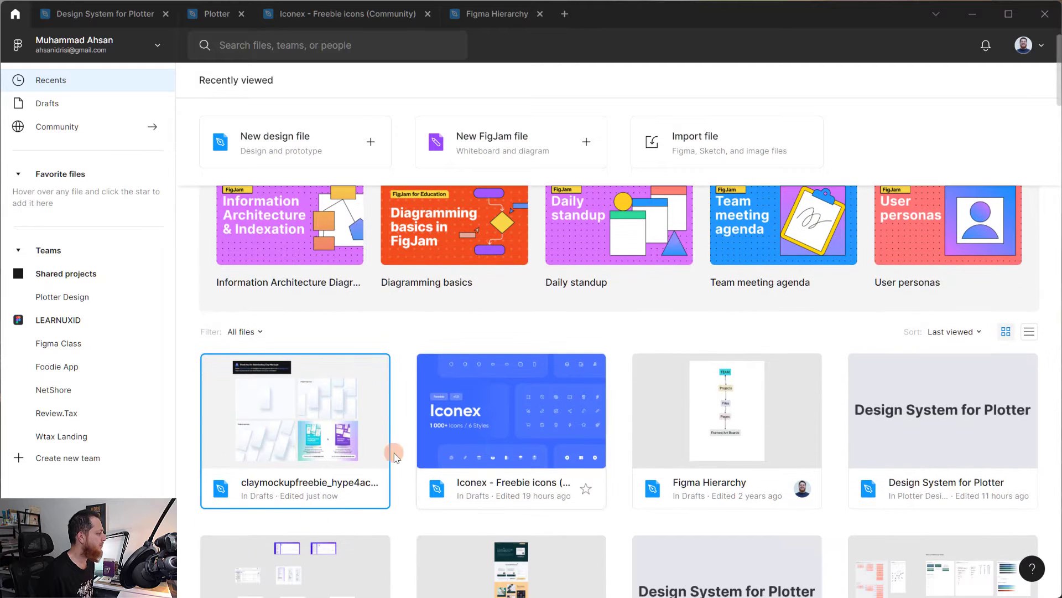
{"action": "scroll", "coordinate": [394, 457], "scroll_direction": "down", "scroll_amount": 4}
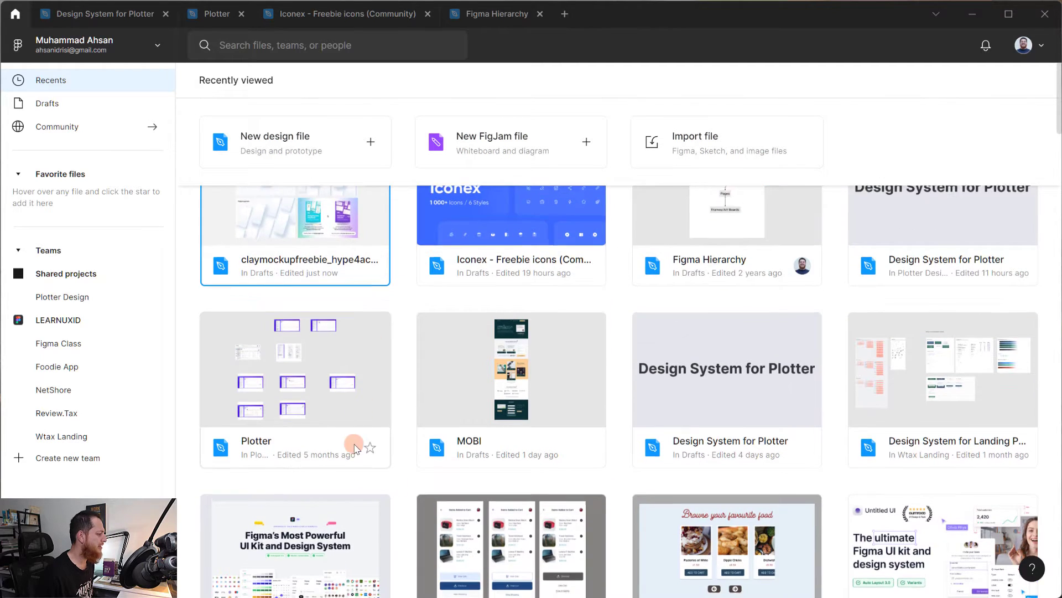
{"action": "scroll", "coordinate": [355, 448], "scroll_direction": "down", "scroll_amount": 5}
{"action": "scroll", "coordinate": [355, 448], "scroll_direction": "up", "scroll_amount": 2}
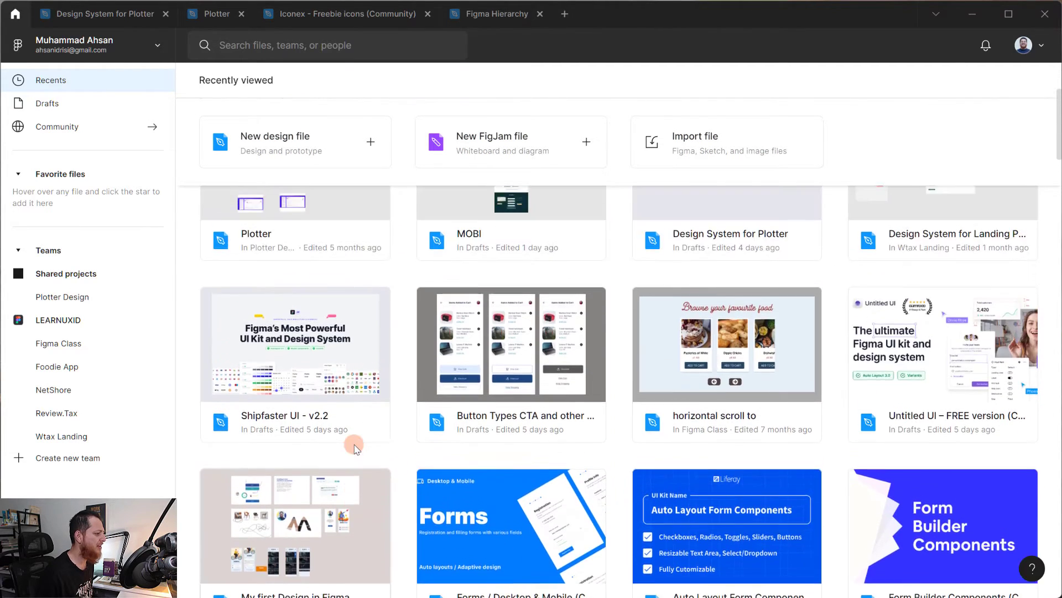
{"action": "scroll", "coordinate": [355, 448], "scroll_direction": "down", "scroll_amount": 5}
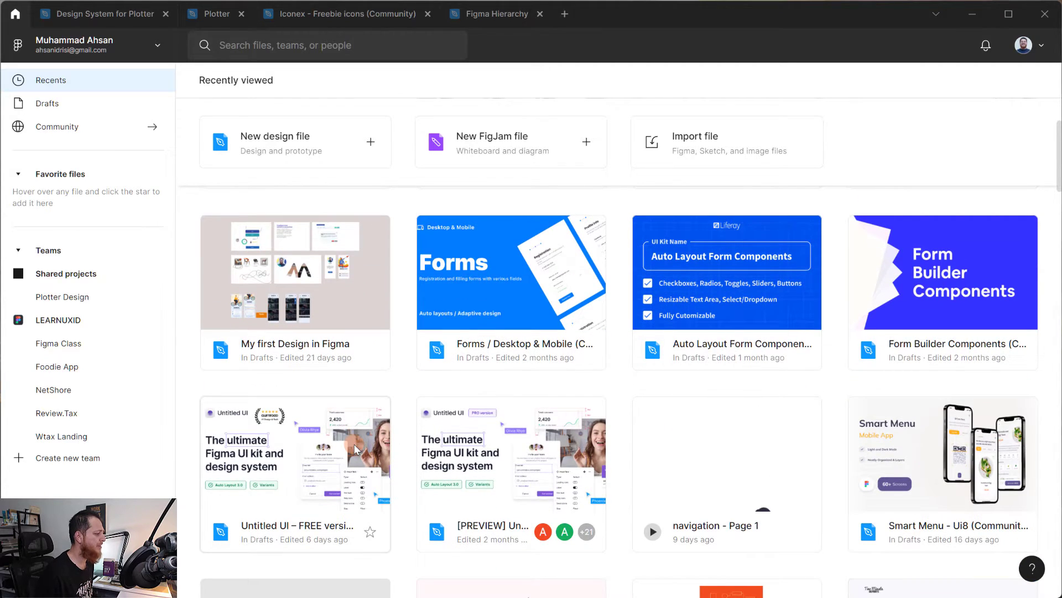
{"action": "scroll", "coordinate": [353, 443], "scroll_direction": "down", "scroll_amount": 7}
{"action": "scroll", "coordinate": [354, 444], "scroll_direction": "up", "scroll_amount": 4}
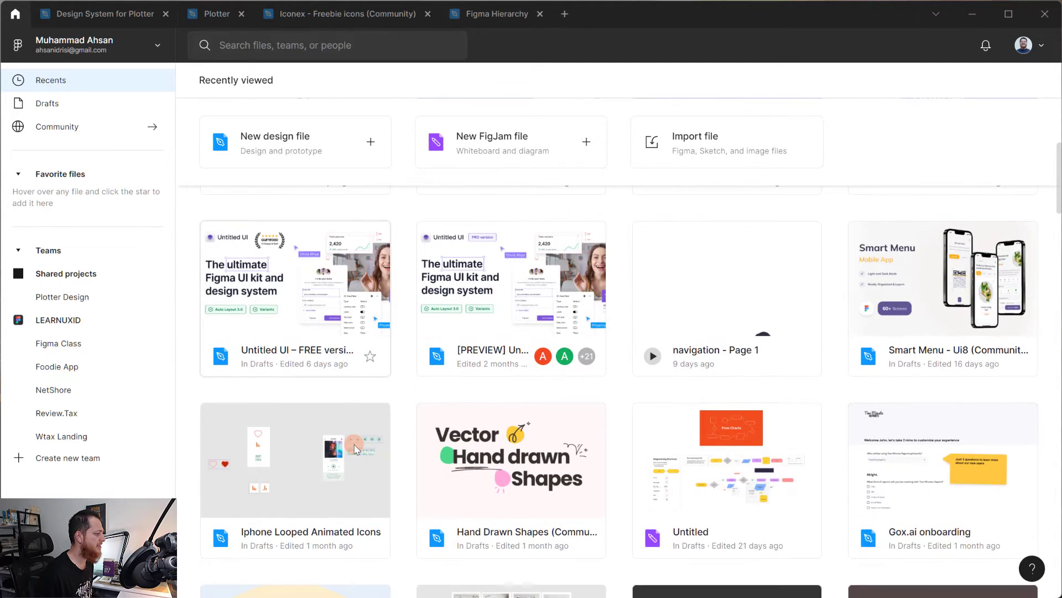
{"action": "scroll", "coordinate": [355, 448], "scroll_direction": "up", "scroll_amount": 10}
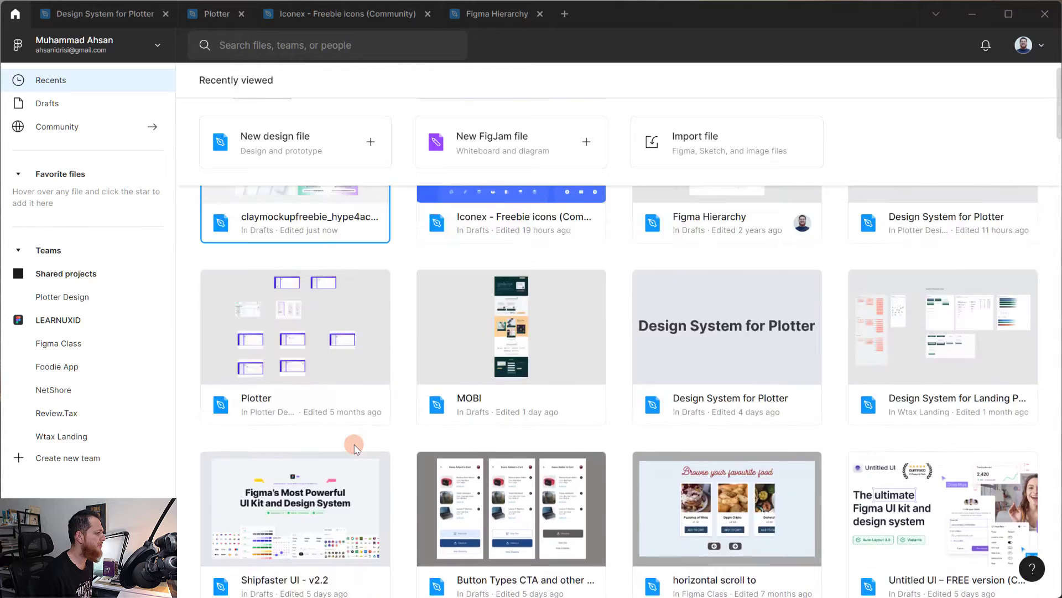
{"action": "scroll", "coordinate": [354, 445], "scroll_direction": "up", "scroll_amount": 5}
{"action": "scroll", "coordinate": [355, 435], "scroll_direction": "down", "scroll_amount": 1}
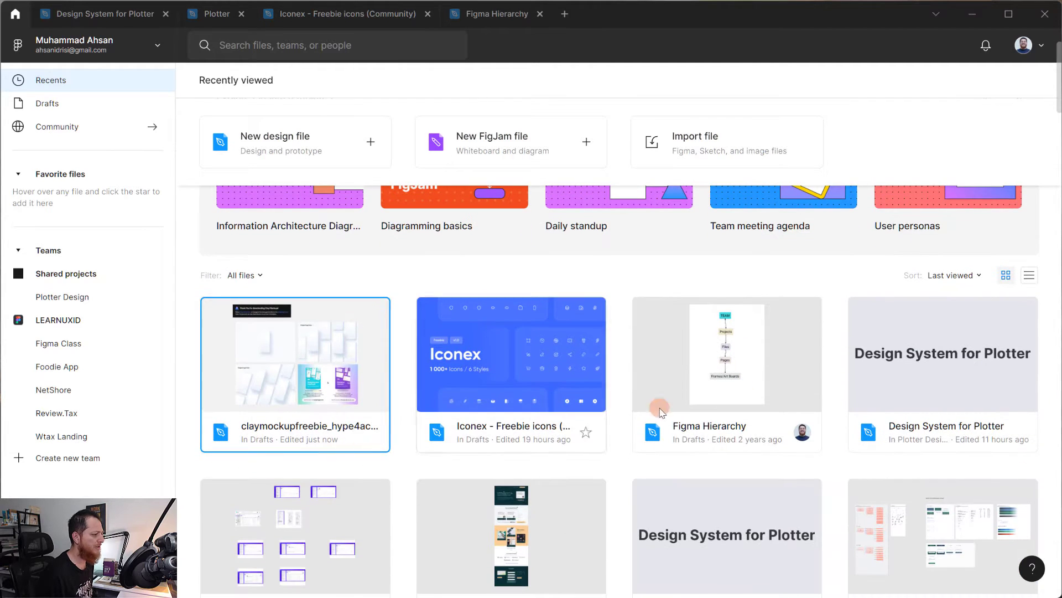
Remove the Design System for Plotter file edited 4 days ago from the recently viewed files
{"action": "scroll", "coordinate": [440, 483], "scroll_direction": "down", "scroll_amount": 3}
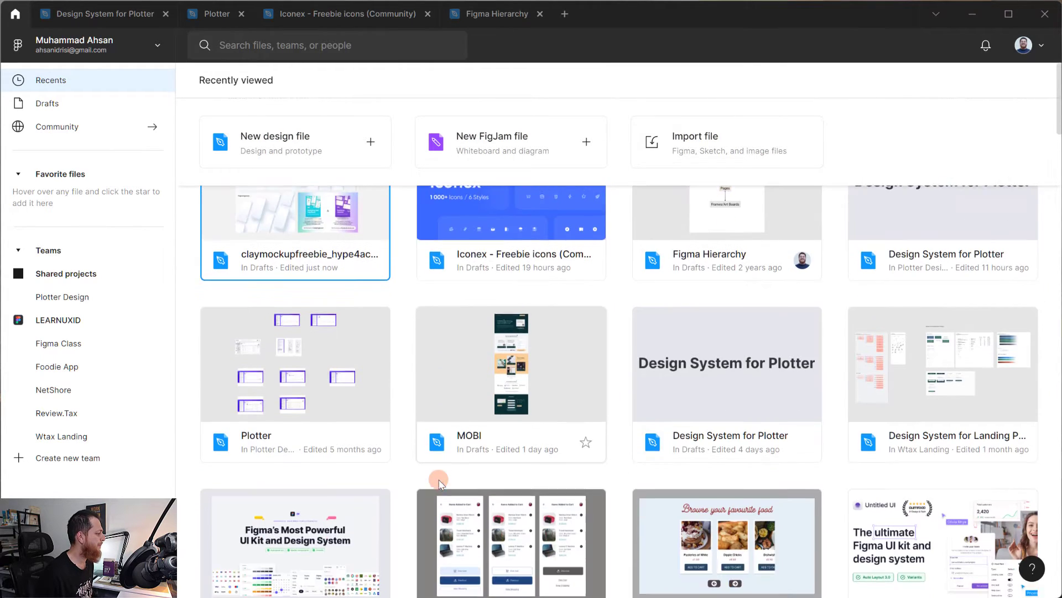
{"action": "scroll", "coordinate": [439, 482], "scroll_direction": "up", "scroll_amount": 4}
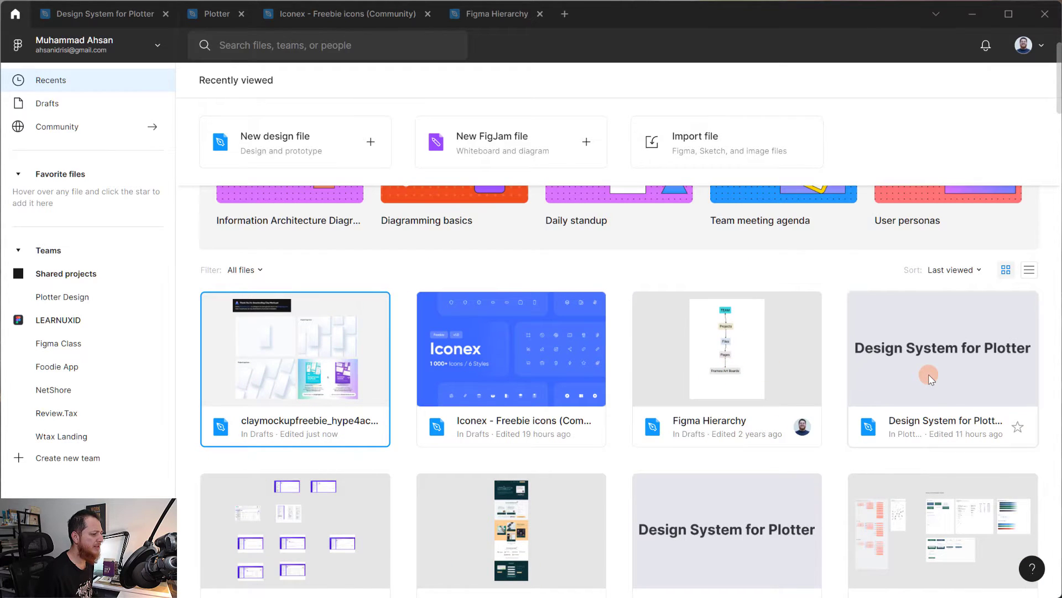
{"action": "scroll", "coordinate": [821, 485], "scroll_direction": "down", "scroll_amount": 3}
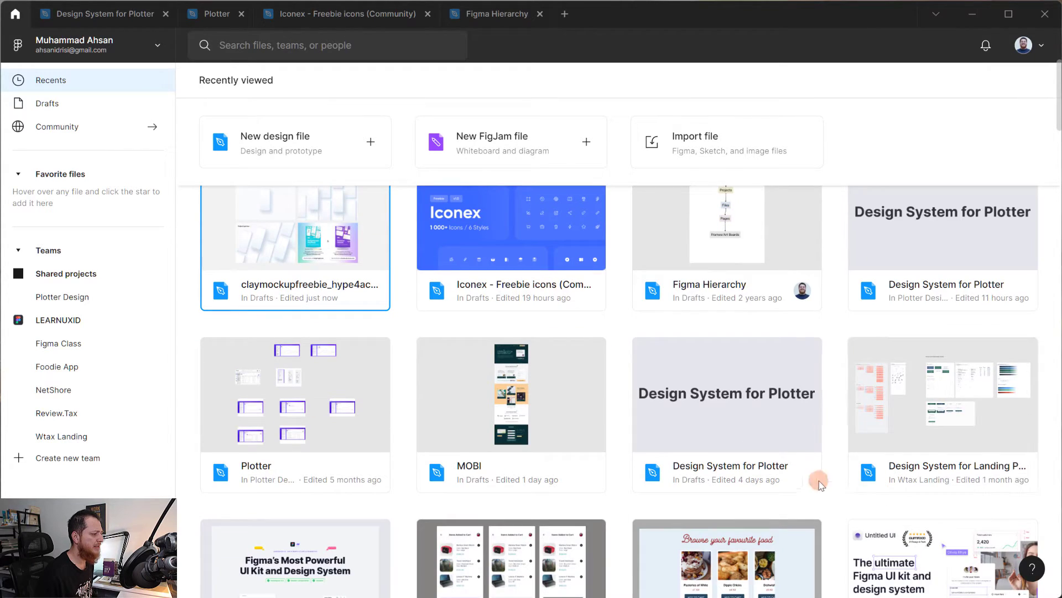
{"action": "left_click", "coordinate": [736, 433]}
{"action": "right_click", "coordinate": [736, 433]}
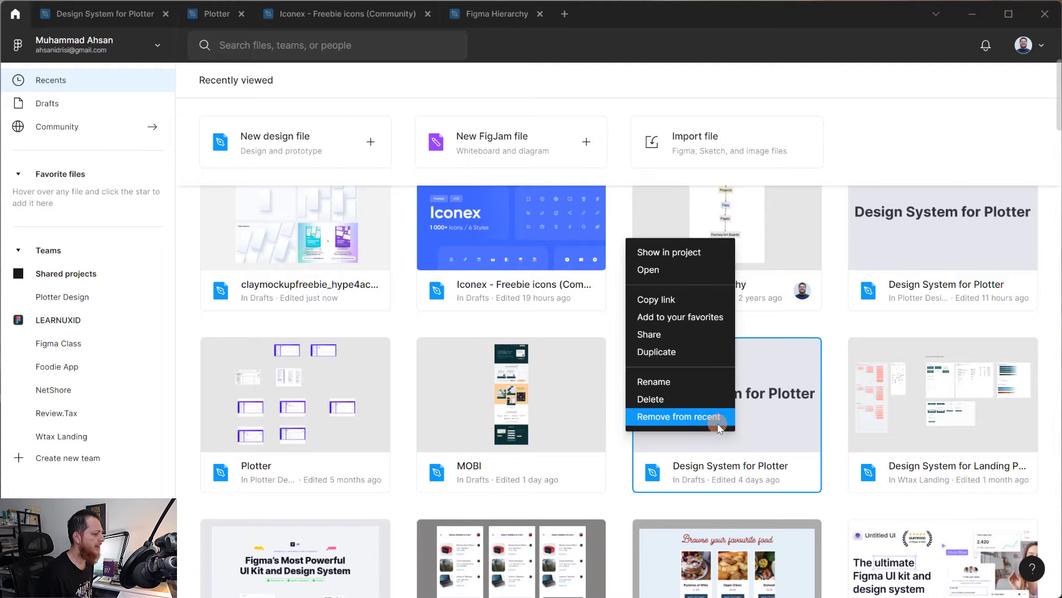
{"action": "left_click", "coordinate": [712, 418]}
Select the On Drag Homework, Food blog and Frames & Artboards files together and remove all three from recents
{"action": "scroll", "coordinate": [544, 421], "scroll_direction": "down", "scroll_amount": 5}
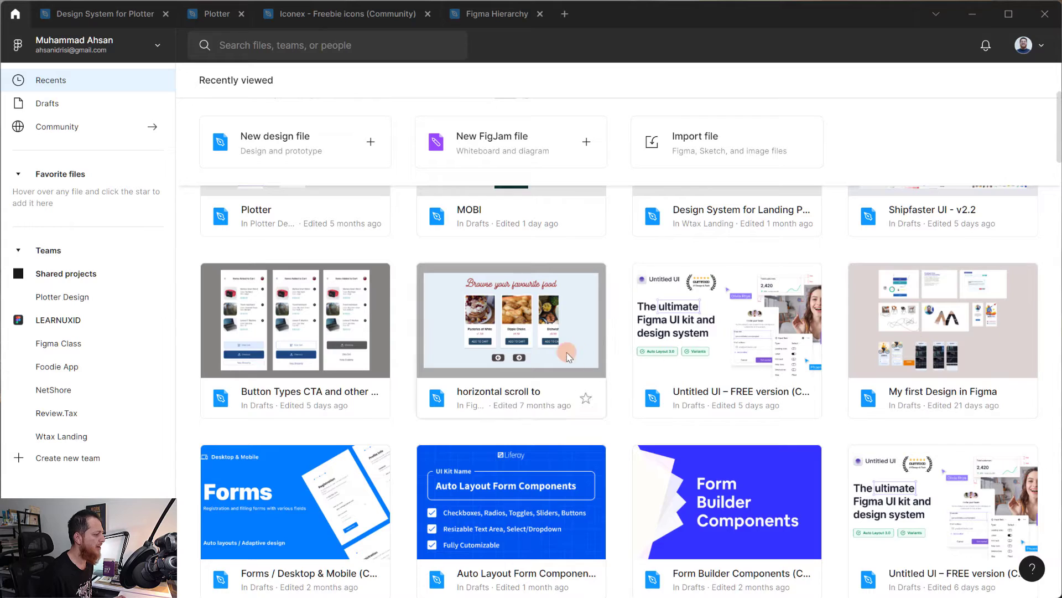
{"action": "scroll", "coordinate": [488, 493], "scroll_direction": "down", "scroll_amount": 1}
{"action": "scroll", "coordinate": [488, 495], "scroll_direction": "down", "scroll_amount": 10}
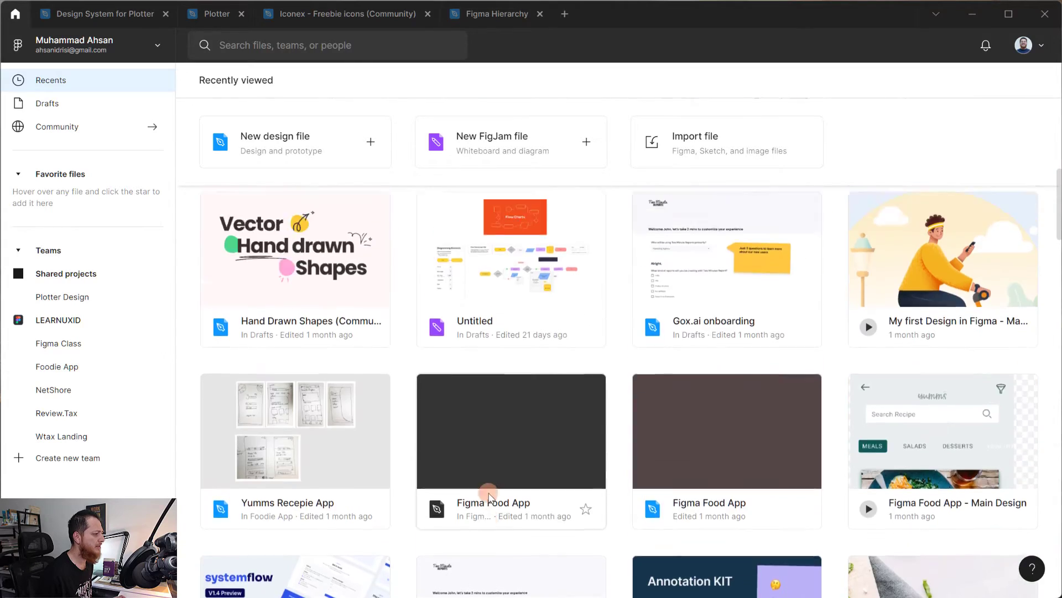
{"action": "scroll", "coordinate": [488, 493], "scroll_direction": "up", "scroll_amount": 3}
{"action": "scroll", "coordinate": [489, 495], "scroll_direction": "down", "scroll_amount": 10}
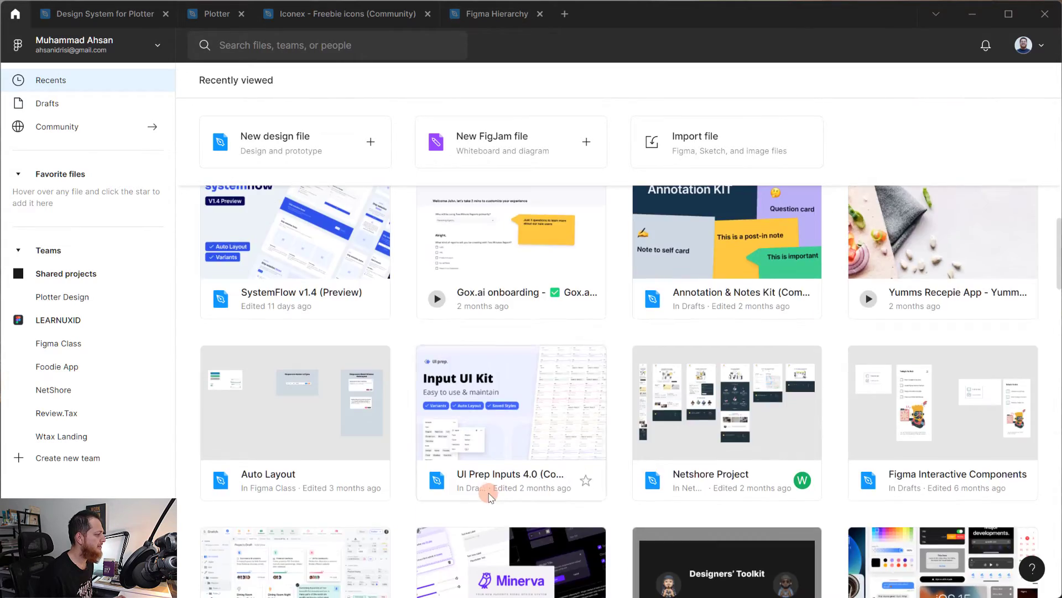
{"action": "scroll", "coordinate": [490, 497], "scroll_direction": "down", "scroll_amount": 10}
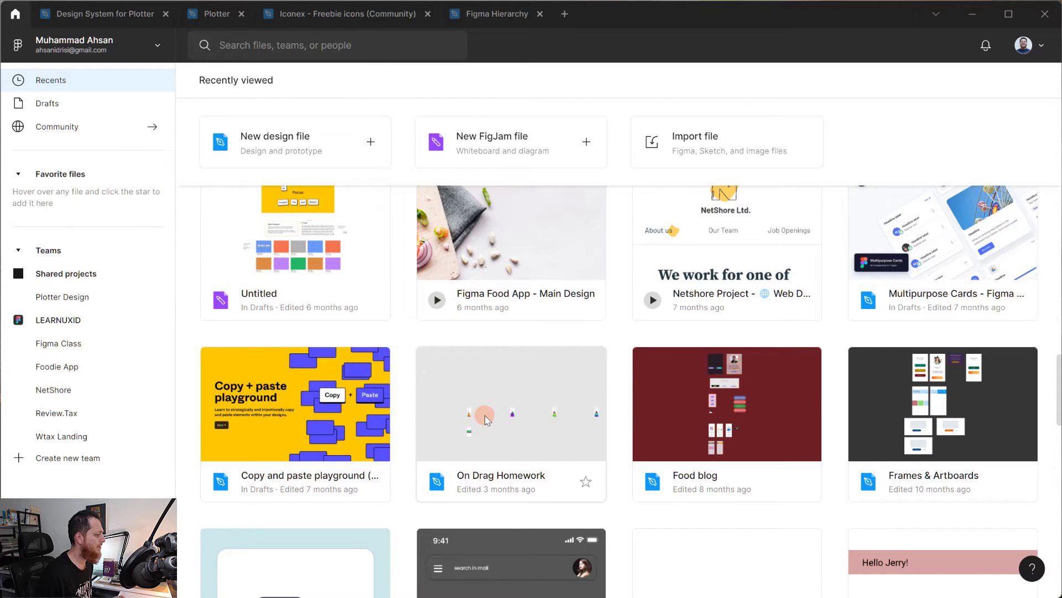
{"action": "left_click", "coordinate": [486, 419]}
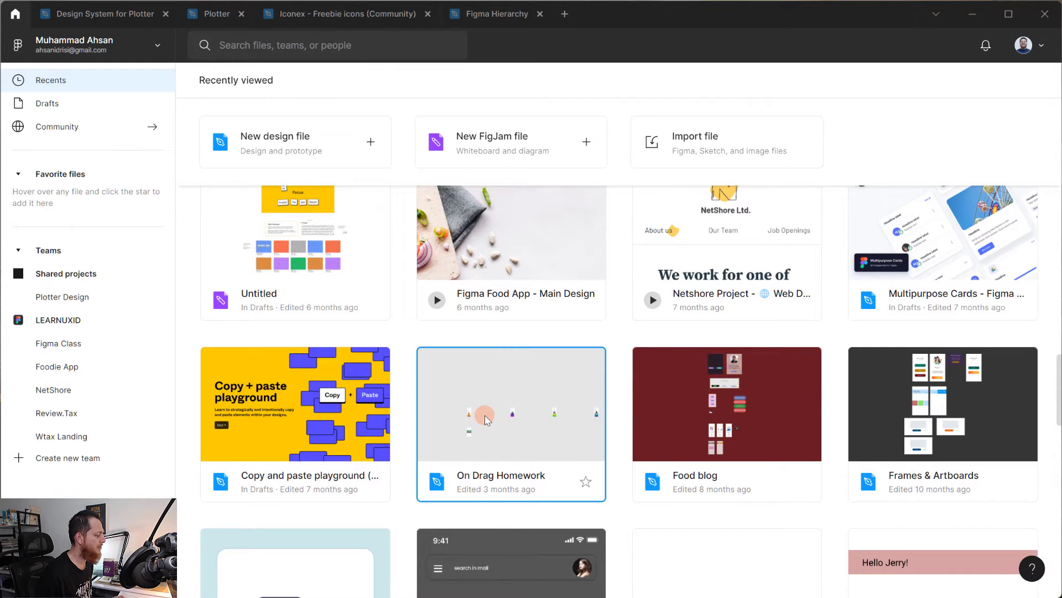
{"action": "left_click", "coordinate": [701, 420], "text": "shift"}
{"action": "left_click", "coordinate": [911, 419], "text": "shift"}
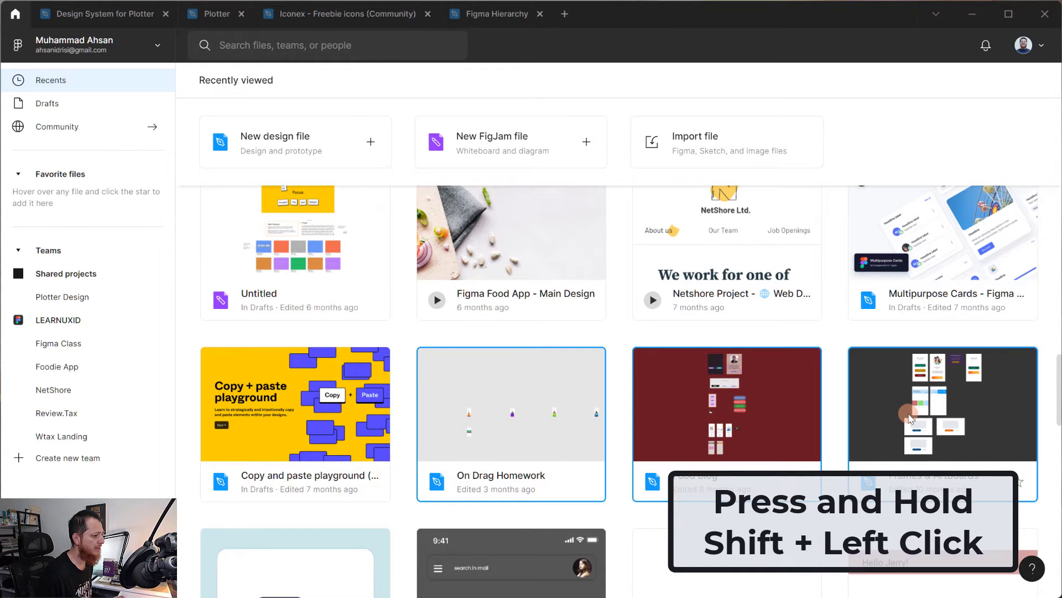
{"action": "right_click", "coordinate": [910, 419]}
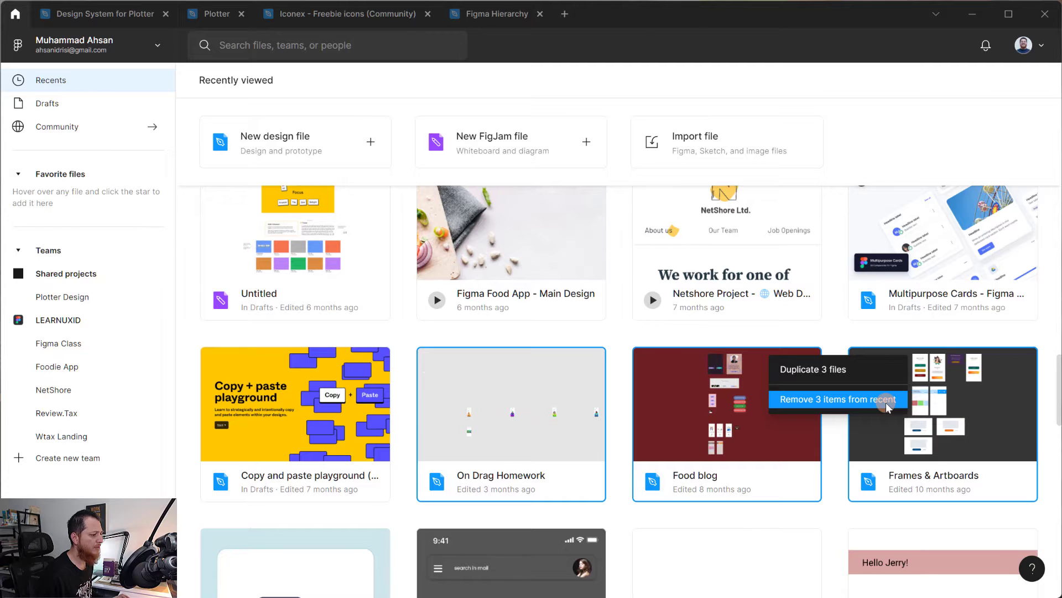
{"action": "left_click", "coordinate": [887, 407]}
Filter the recently viewed files to design files only and set the filter back to all files
{"action": "scroll", "coordinate": [554, 541], "scroll_direction": "up", "scroll_amount": 20}
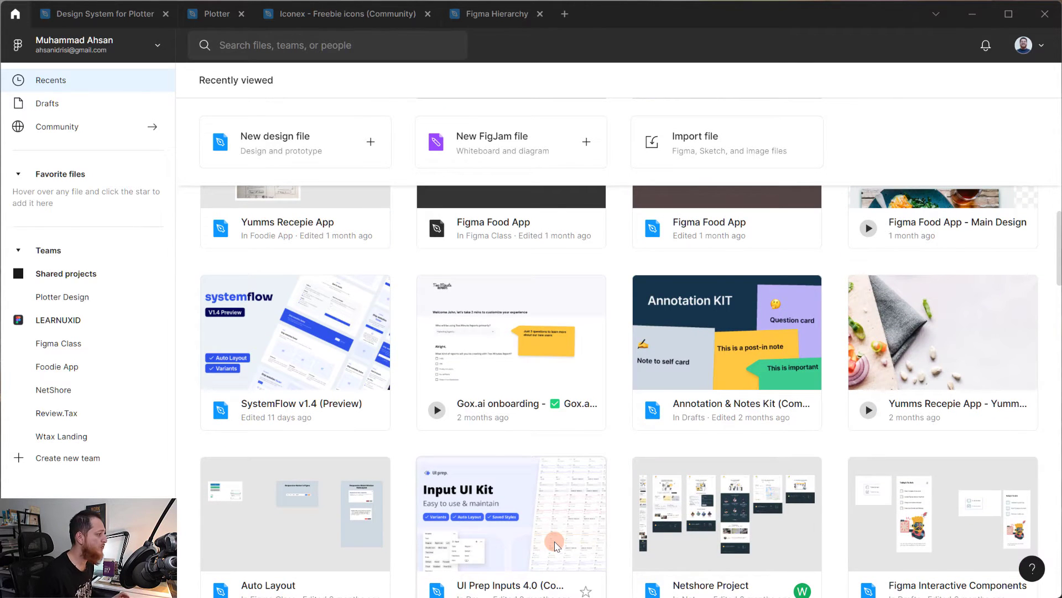
{"action": "scroll", "coordinate": [555, 543], "scroll_direction": "up", "scroll_amount": 15}
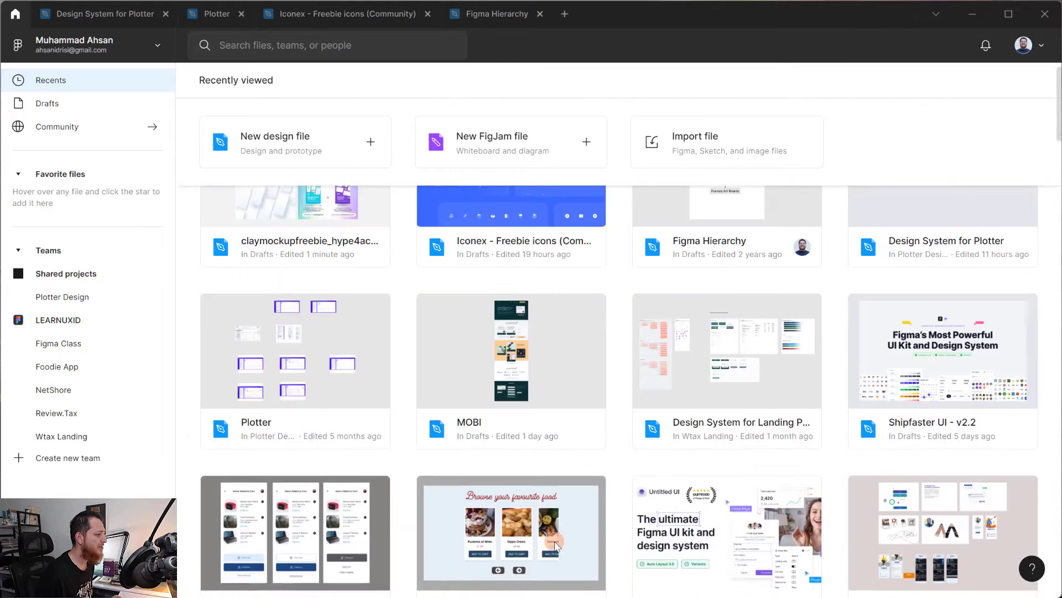
{"action": "scroll", "coordinate": [555, 546], "scroll_direction": "up", "scroll_amount": 3}
{"action": "scroll", "coordinate": [555, 547], "scroll_direction": "down", "scroll_amount": 3}
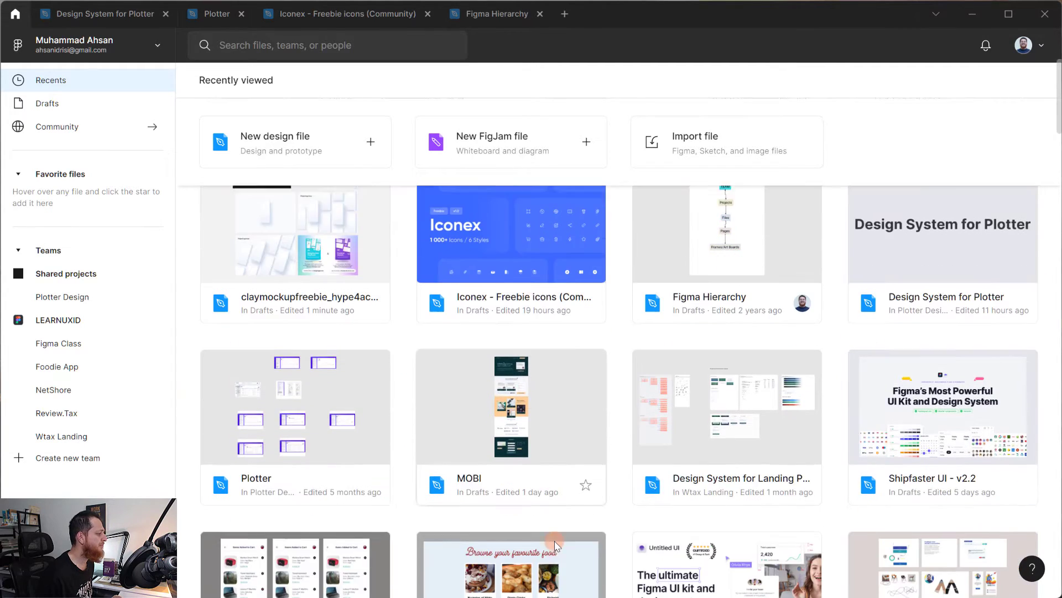
{"action": "scroll", "coordinate": [556, 545], "scroll_direction": "up", "scroll_amount": 3}
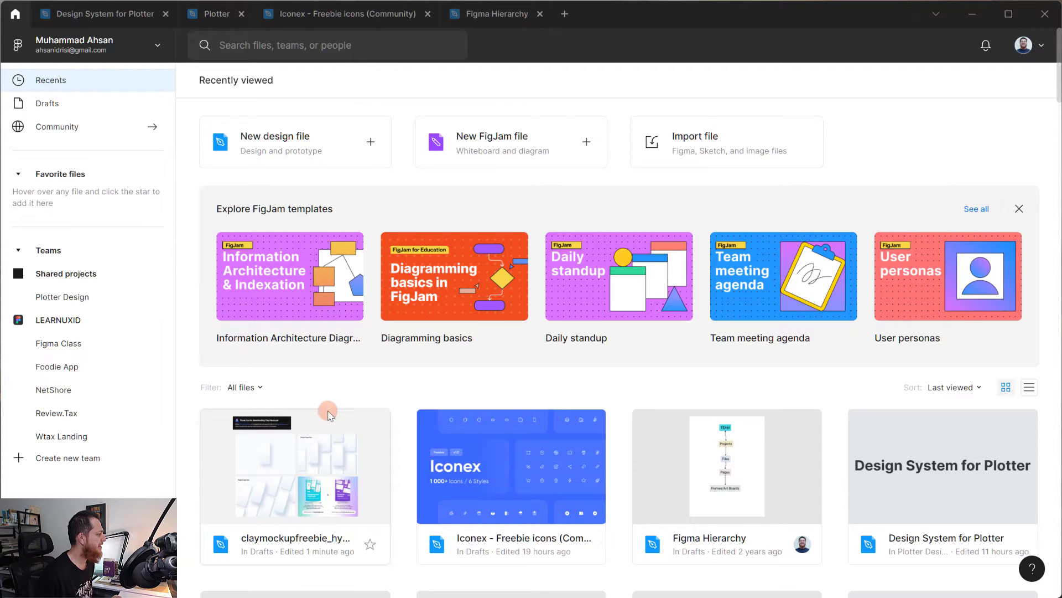
{"action": "left_click", "coordinate": [248, 389]}
{"action": "left_click", "coordinate": [257, 428]}
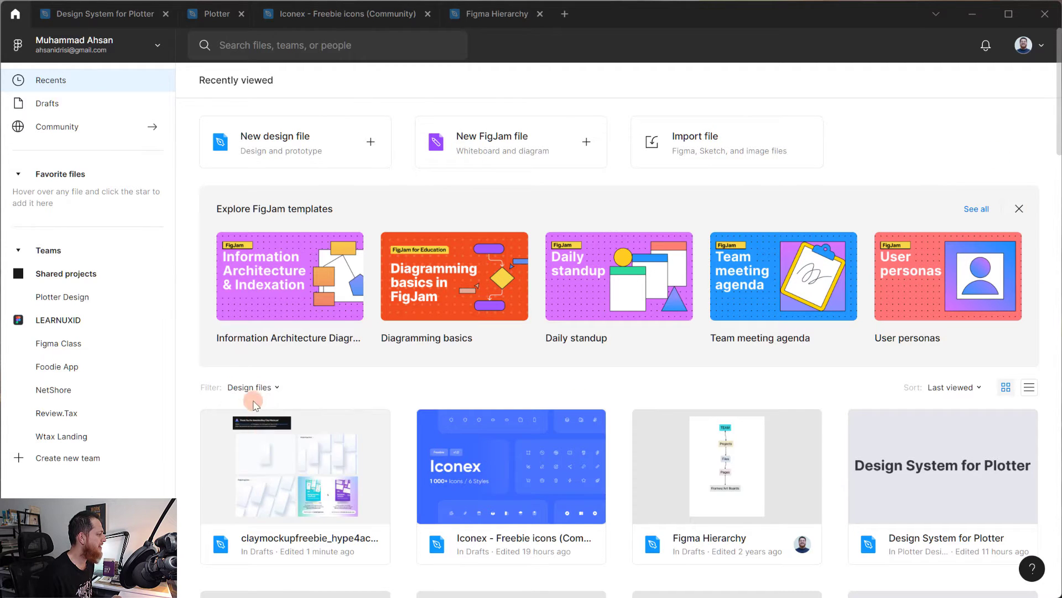
{"action": "left_click", "coordinate": [254, 389]}
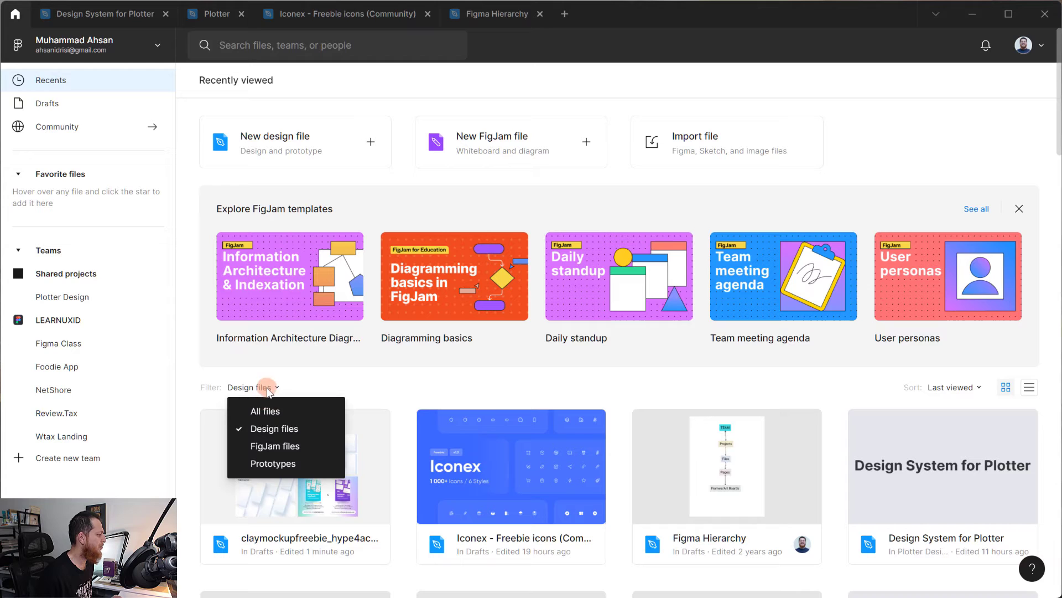
{"action": "left_click", "coordinate": [270, 412]}
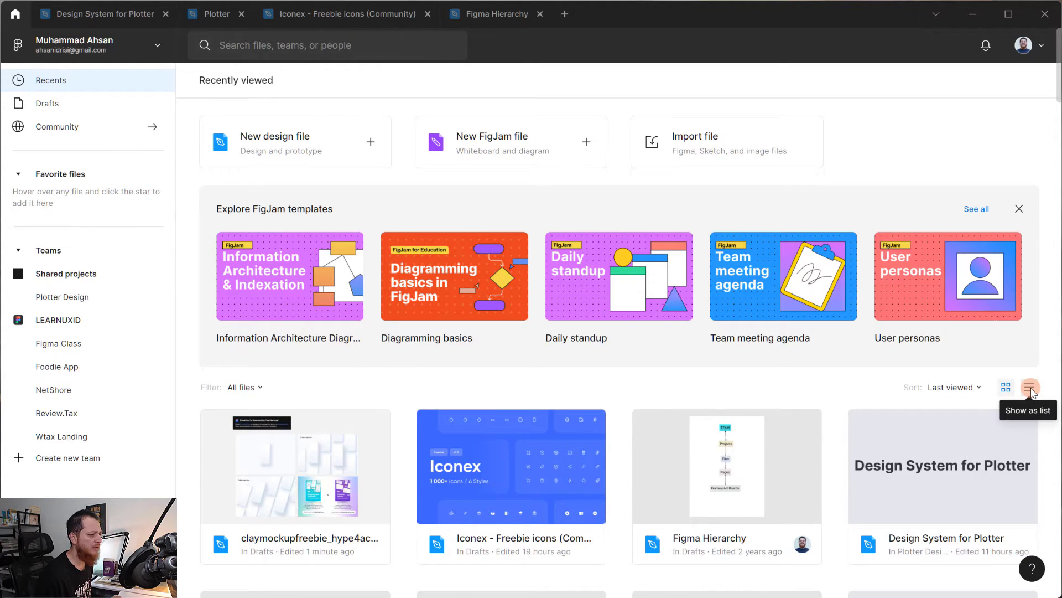
Show the recent files as a list, look through their last-viewed dates, and return to the grid layout
{"action": "left_click", "coordinate": [1031, 388]}
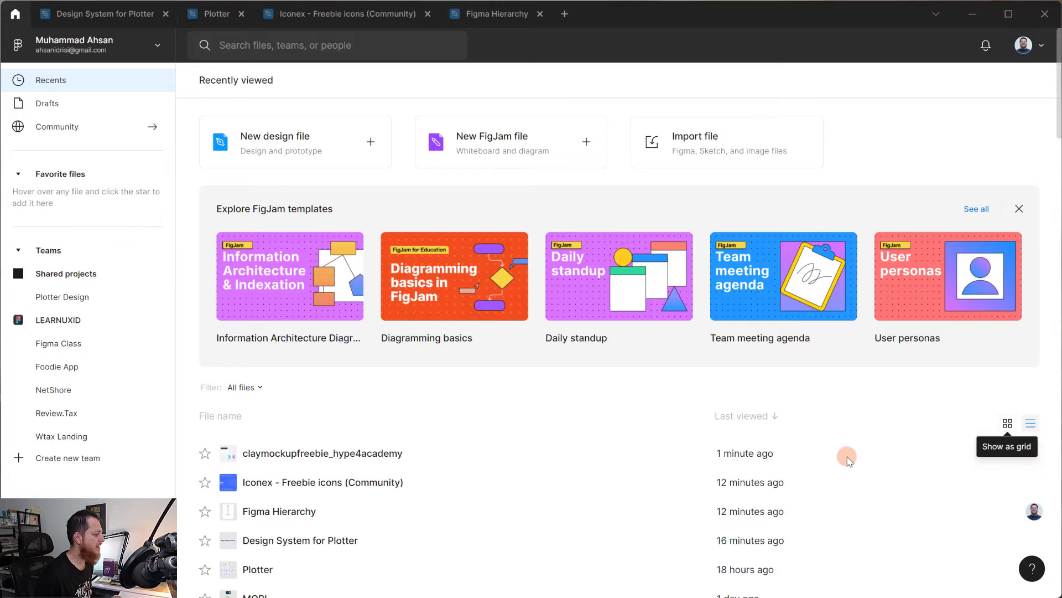
{"action": "scroll", "coordinate": [849, 451], "scroll_direction": "down", "scroll_amount": 5}
{"action": "scroll", "coordinate": [505, 389], "scroll_direction": "down", "scroll_amount": 3}
{"action": "scroll", "coordinate": [515, 402], "scroll_direction": "up", "scroll_amount": 8}
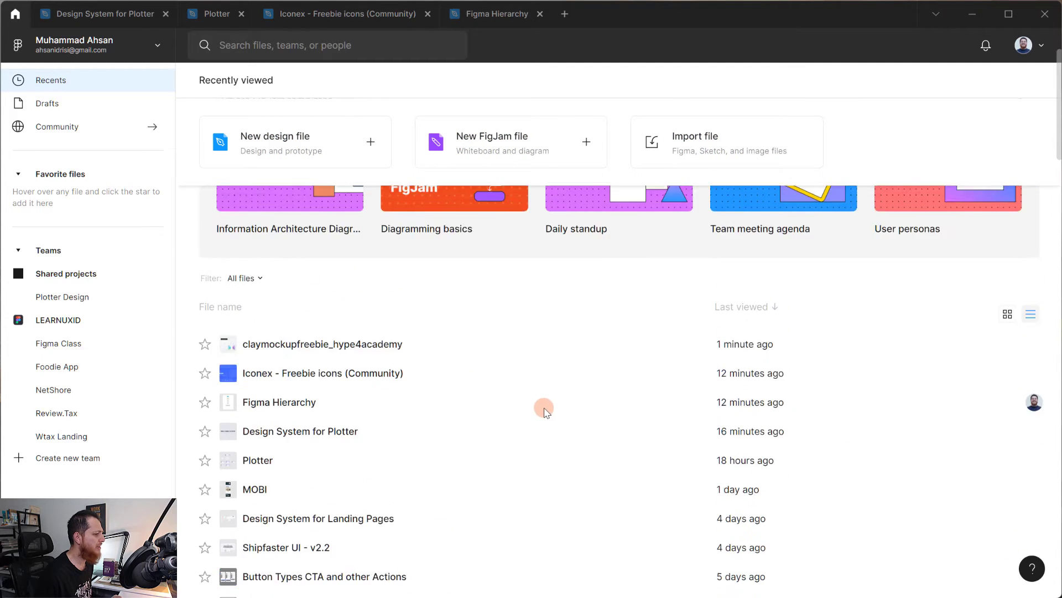
{"action": "scroll", "coordinate": [897, 465], "scroll_direction": "down", "scroll_amount": 4}
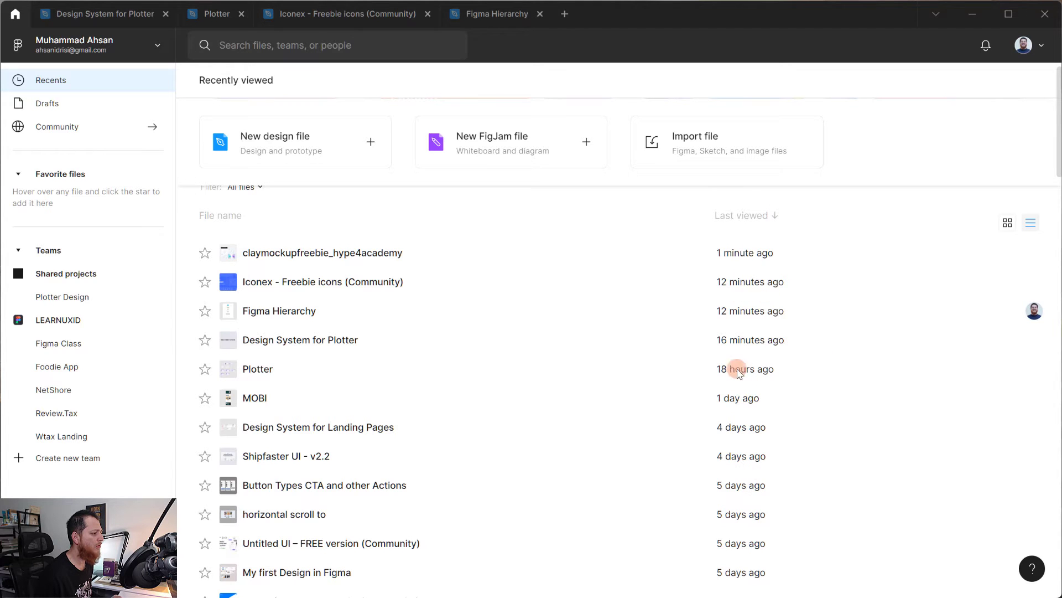
{"action": "scroll", "coordinate": [689, 459], "scroll_direction": "down", "scroll_amount": 9}
{"action": "scroll", "coordinate": [682, 473], "scroll_direction": "down", "scroll_amount": 15}
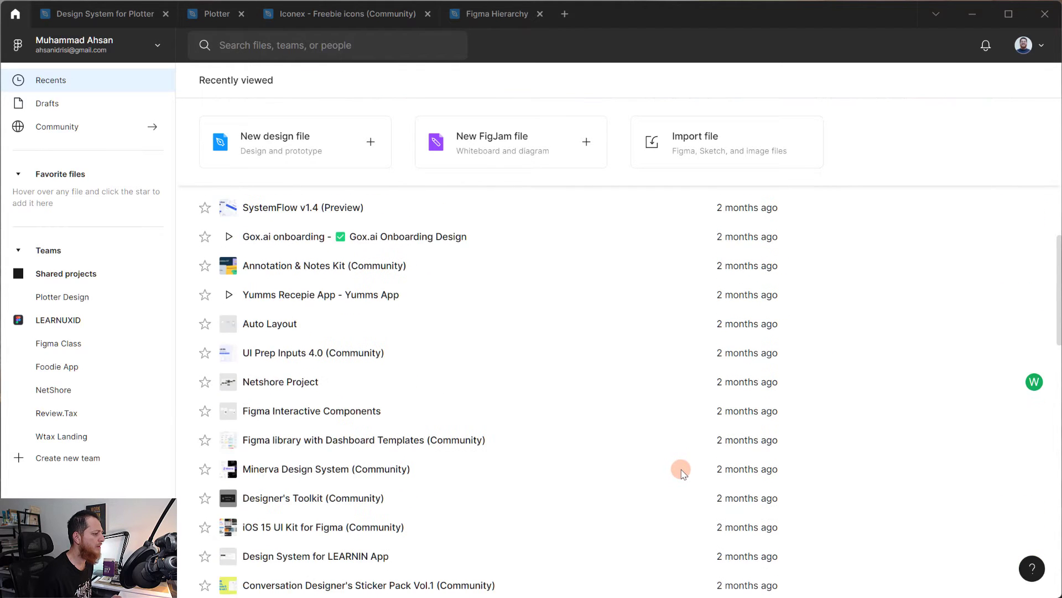
{"action": "scroll", "coordinate": [680, 468], "scroll_direction": "up", "scroll_amount": 4}
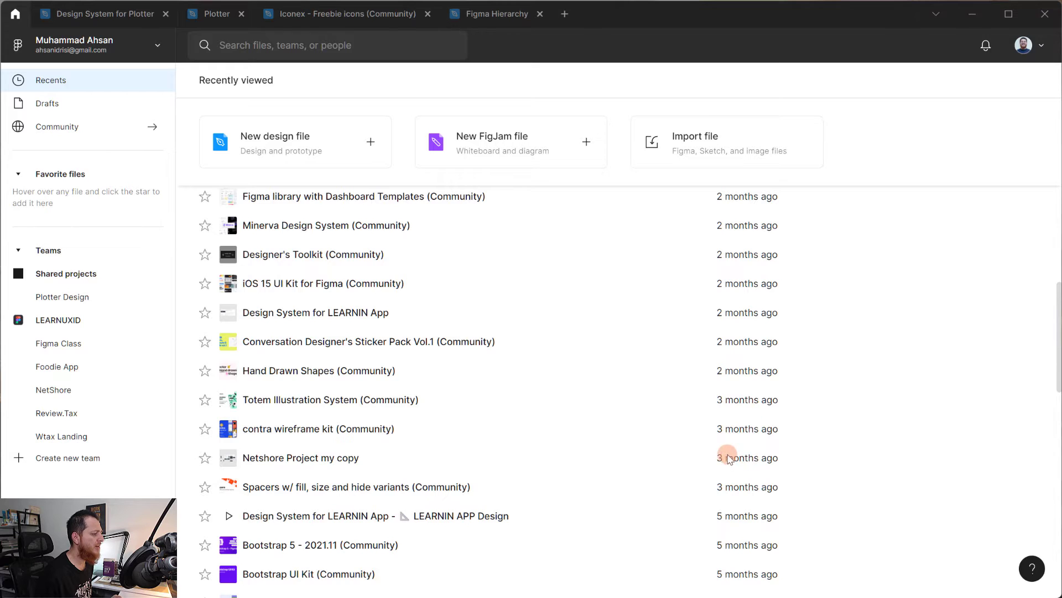
{"action": "scroll", "coordinate": [724, 452], "scroll_direction": "up", "scroll_amount": 18}
{"action": "scroll", "coordinate": [722, 454], "scroll_direction": "up", "scroll_amount": 4}
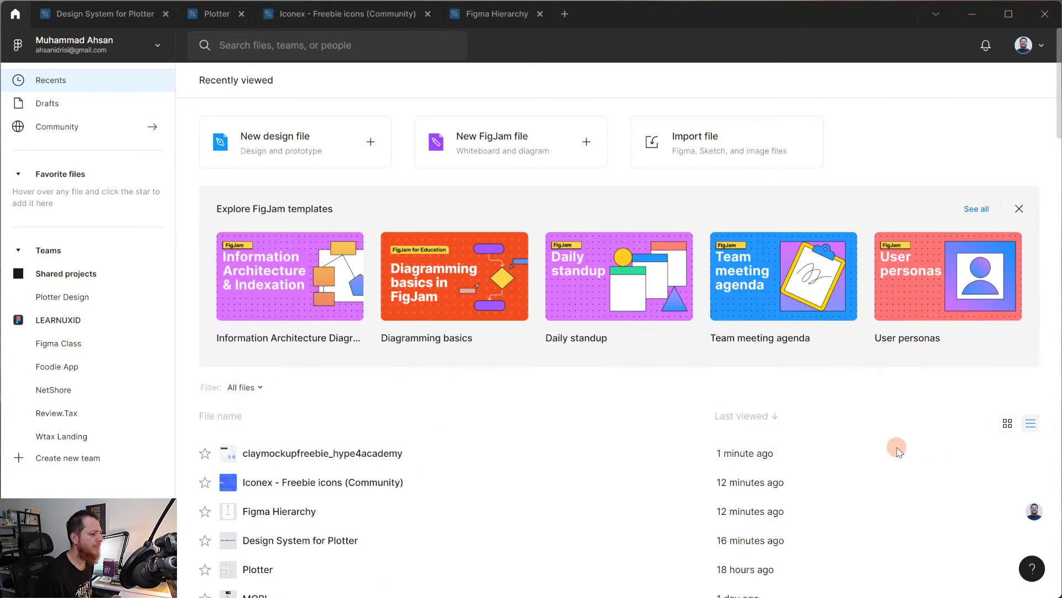
{"action": "left_click", "coordinate": [1008, 423]}
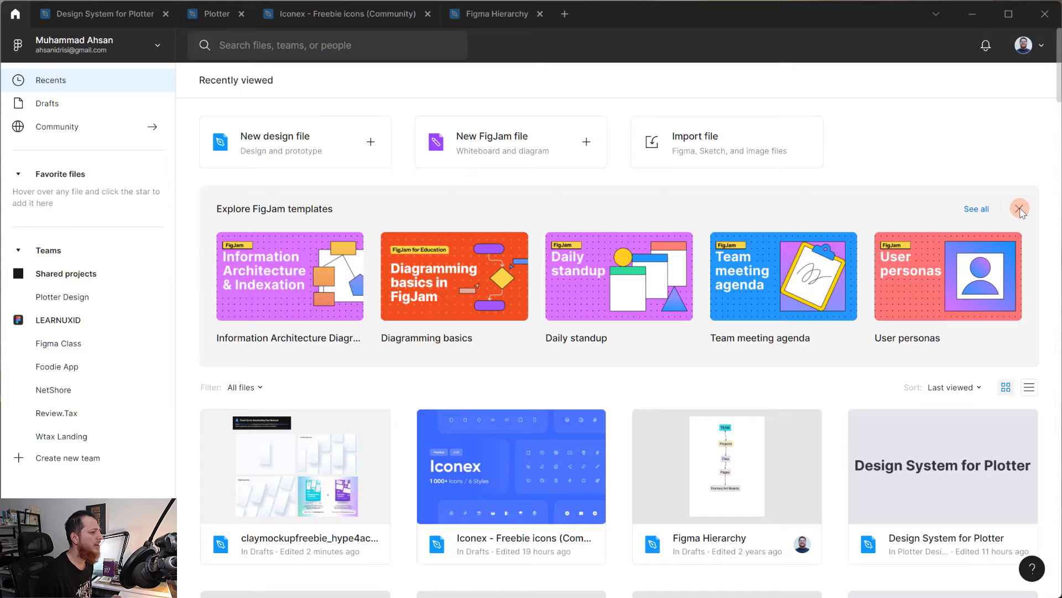
Open the Community's Plugins category and search it for "size"
{"action": "mouse_move", "coordinate": [772, 292]}
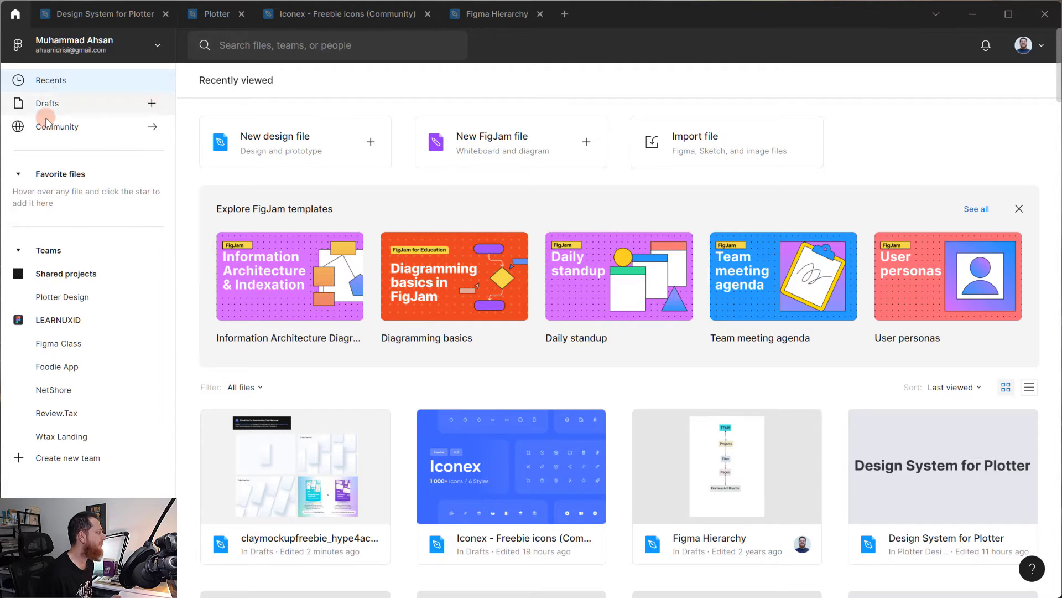
{"action": "left_click", "coordinate": [48, 127]}
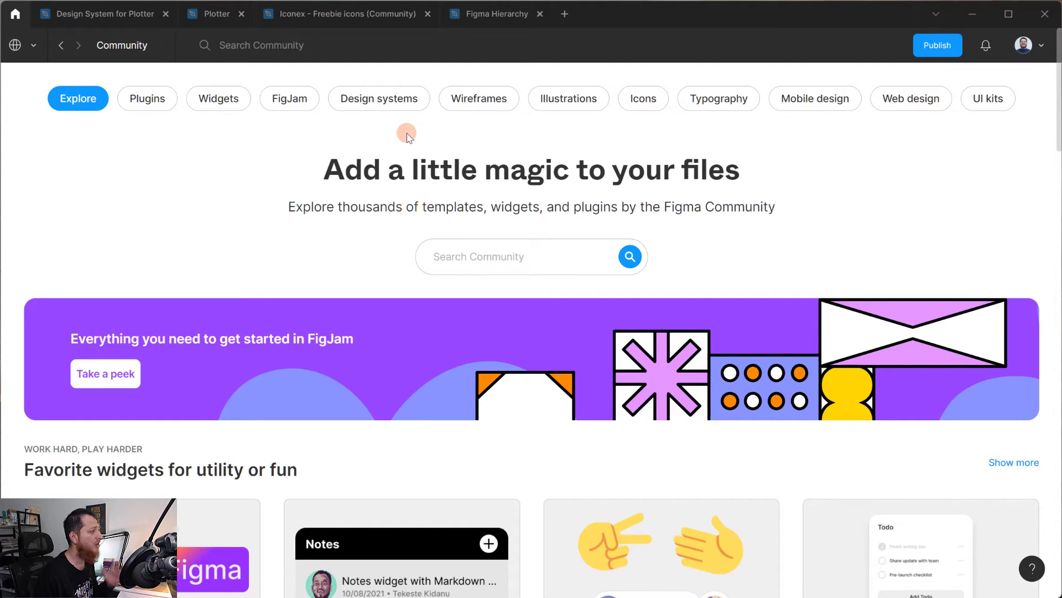
{"action": "left_click", "coordinate": [151, 99]}
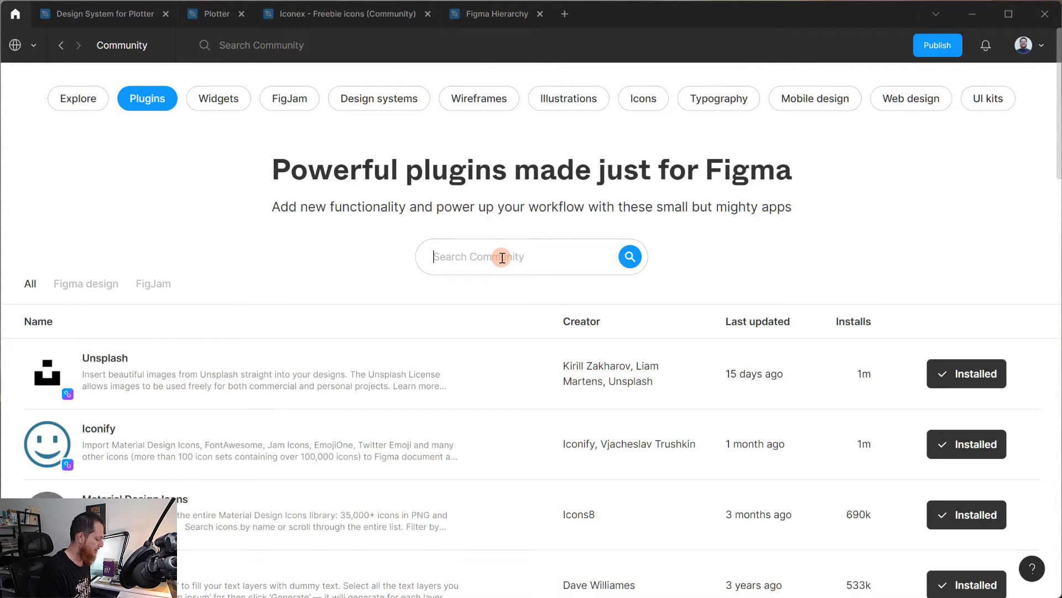
{"action": "left_click", "coordinate": [502, 258]}
{"action": "type", "text": "size"}
{"action": "key", "text": "Return"}
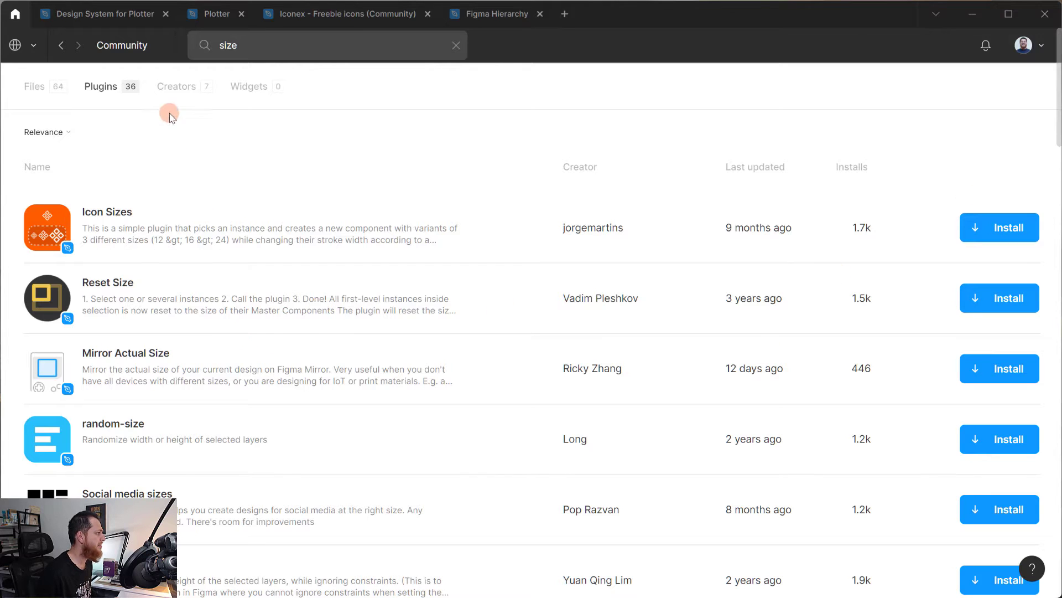
Review the creators, plugins and files found for "size" in the Community, ending on the files
{"action": "left_click", "coordinate": [175, 94]}
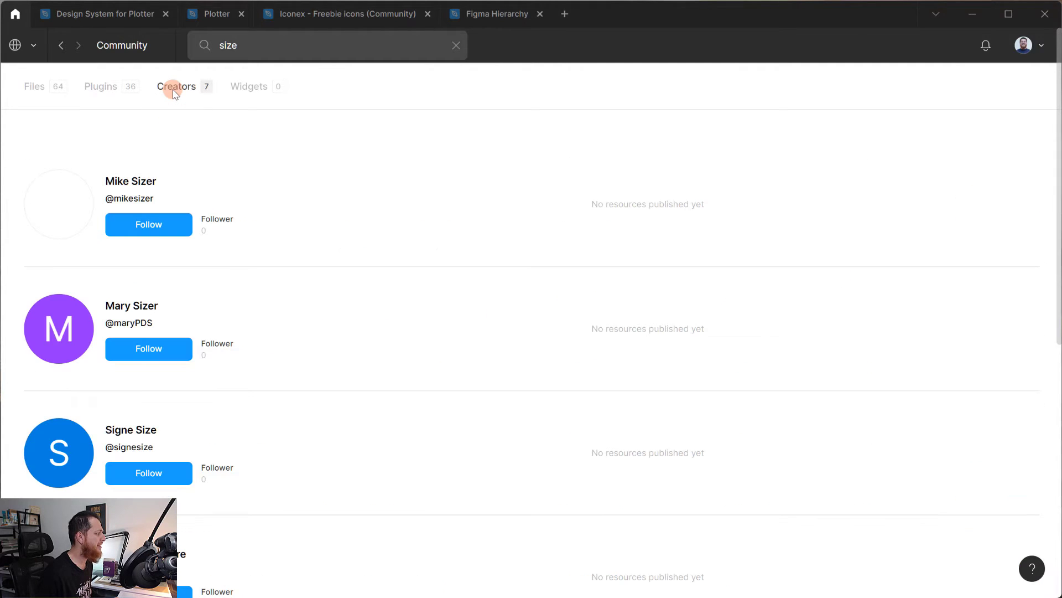
{"action": "scroll", "coordinate": [211, 475], "scroll_direction": "down", "scroll_amount": 3}
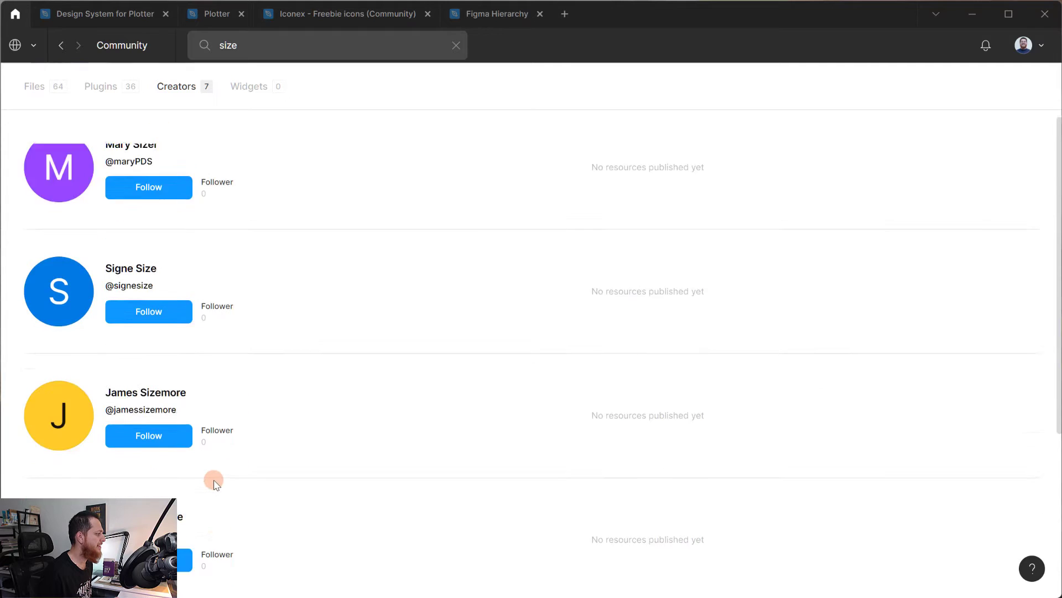
{"action": "scroll", "coordinate": [210, 470], "scroll_direction": "up", "scroll_amount": 3}
{"action": "left_click", "coordinate": [102, 89]}
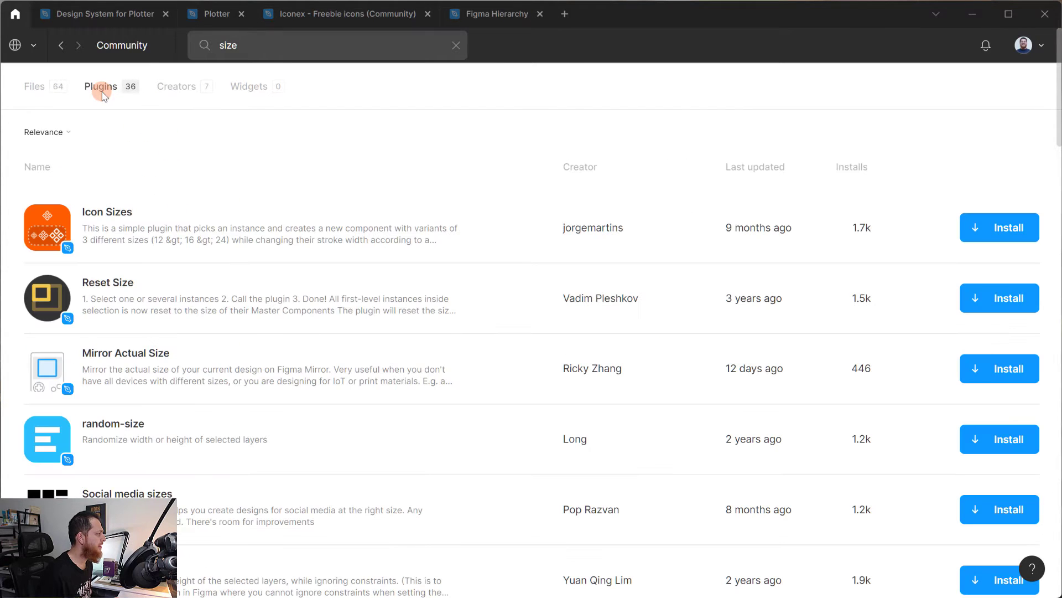
{"action": "left_click", "coordinate": [35, 88]}
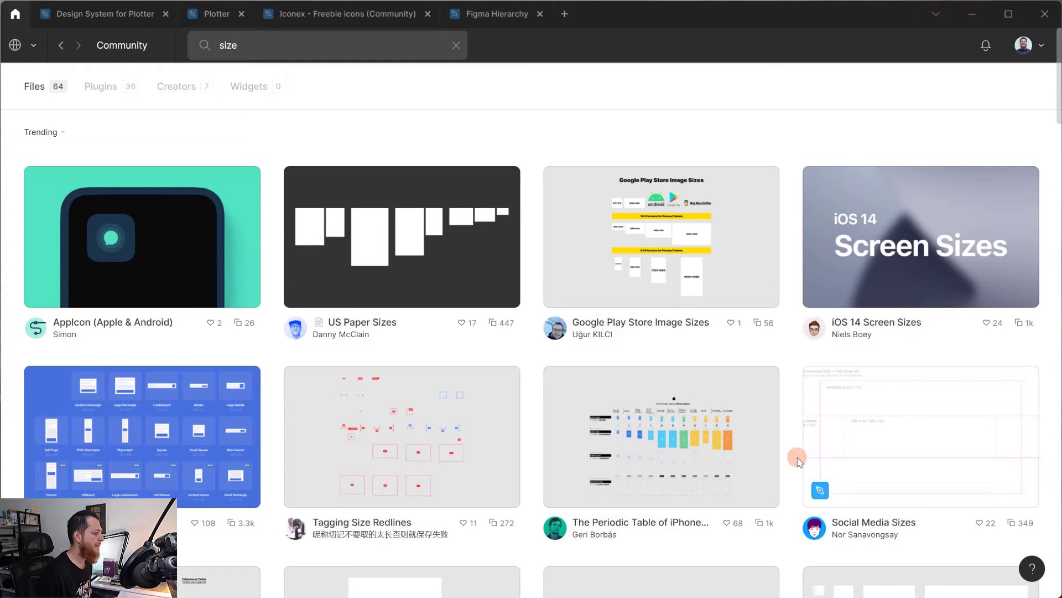
{"action": "scroll", "coordinate": [708, 482], "scroll_direction": "down", "scroll_amount": 3}
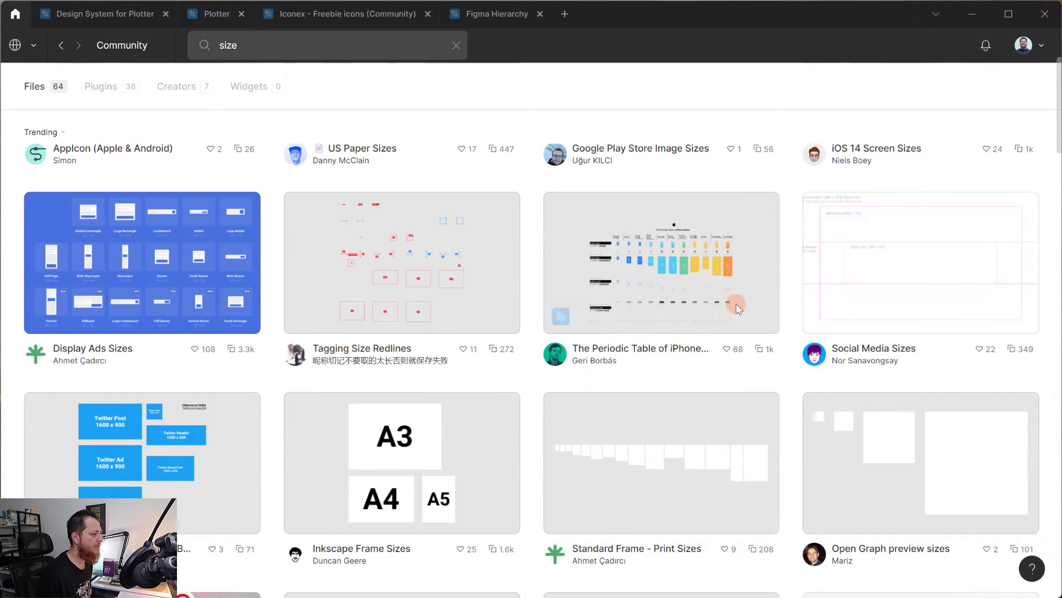
{"action": "scroll", "coordinate": [645, 453], "scroll_direction": "up", "scroll_amount": 3}
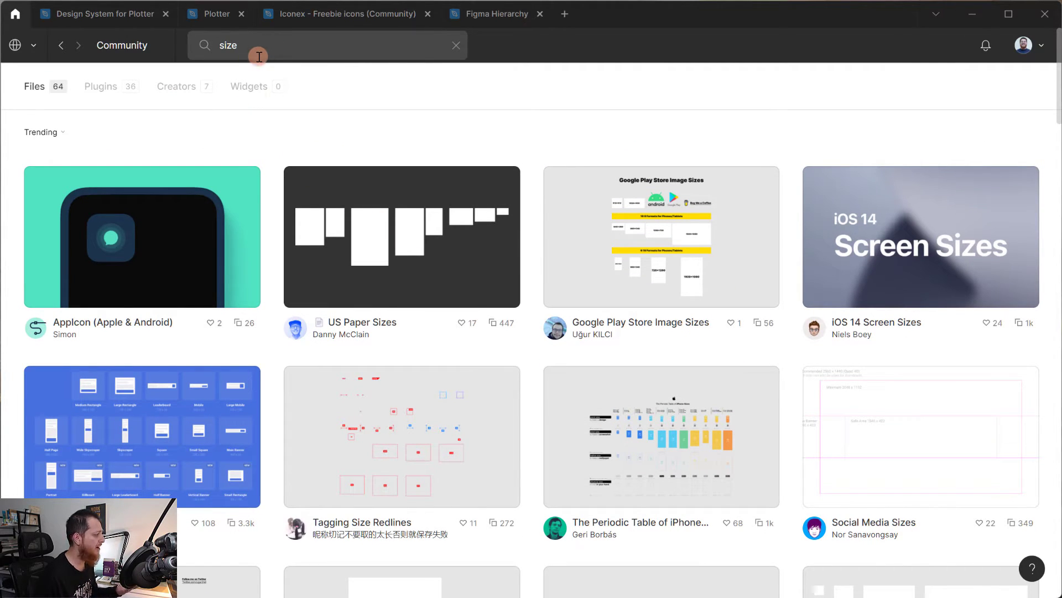
Duplicate the Inkscape Frame Sizes file from the Community results into the drafts and close the opened copy
{"action": "scroll", "coordinate": [387, 365], "scroll_direction": "down", "scroll_amount": 6}
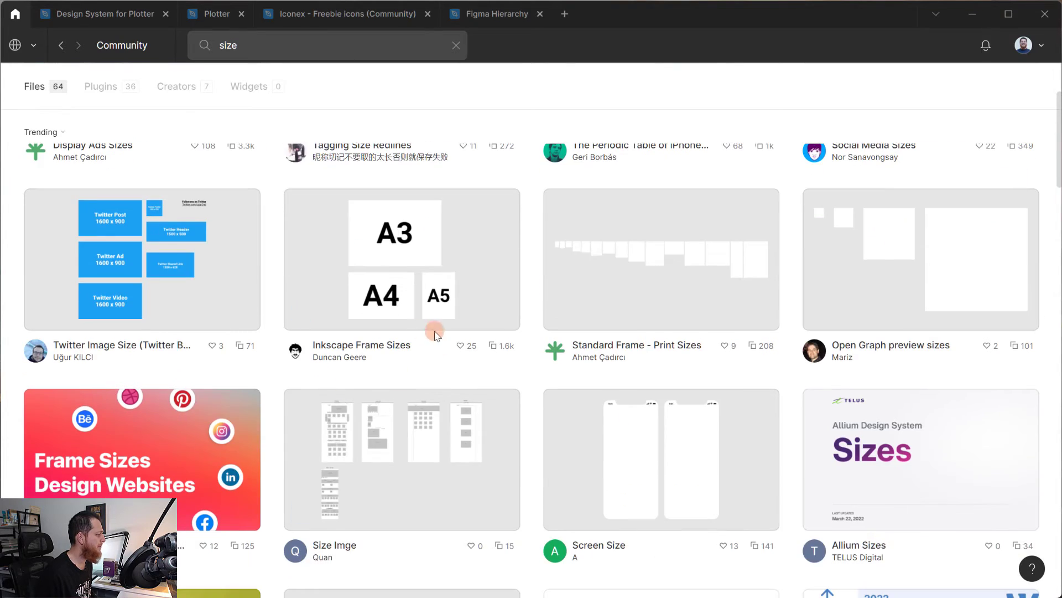
{"action": "left_click", "coordinate": [389, 300]}
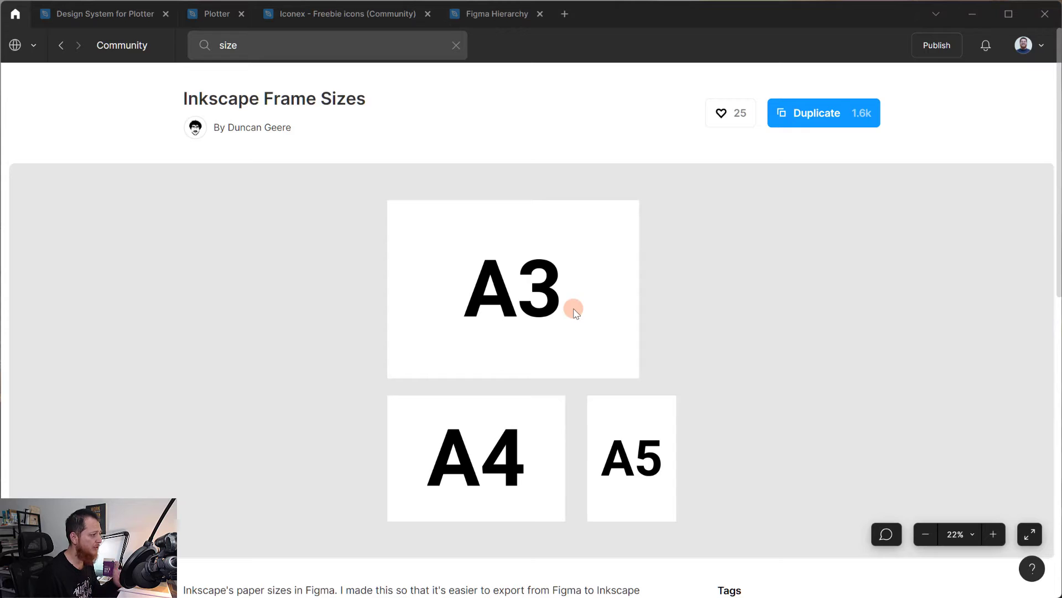
{"action": "left_click", "coordinate": [812, 115]}
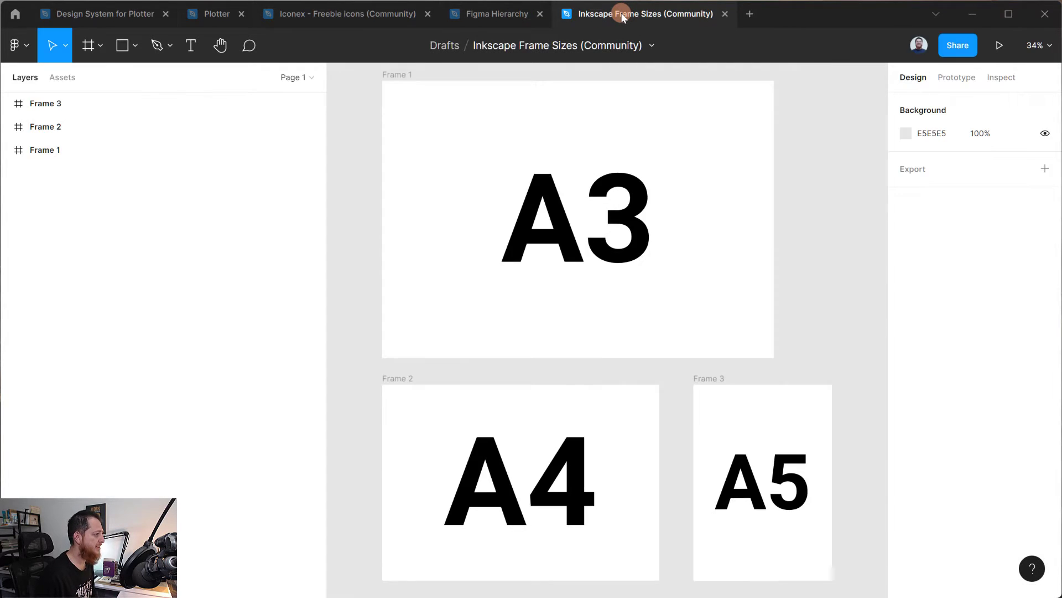
{"action": "left_click", "coordinate": [724, 15]}
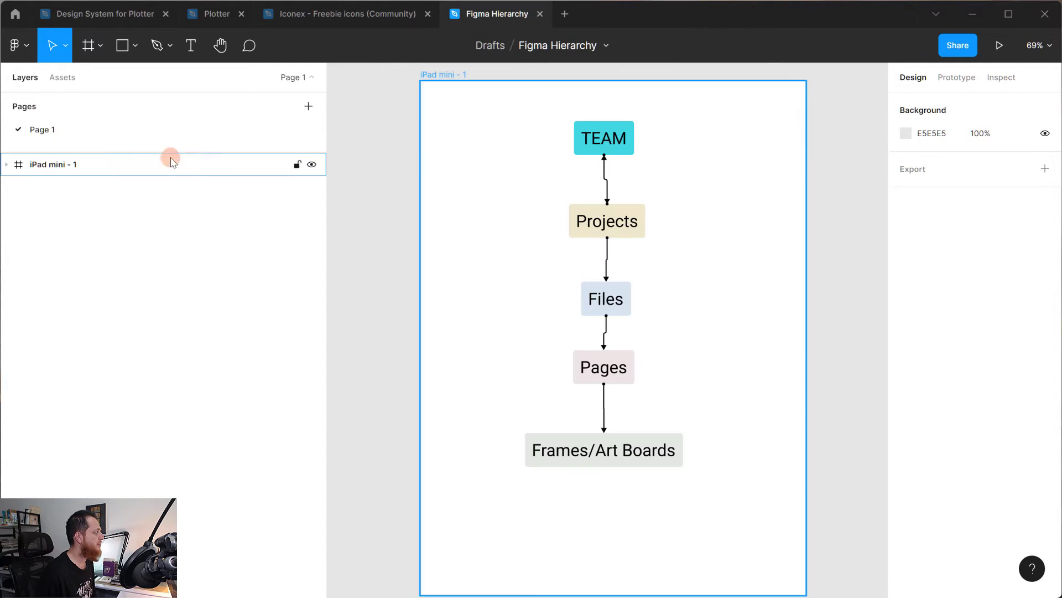
Like the Inkscape Frame Sizes file on its Community page and look through its preview, description, tags and comments
{"action": "left_click", "coordinate": [16, 18]}
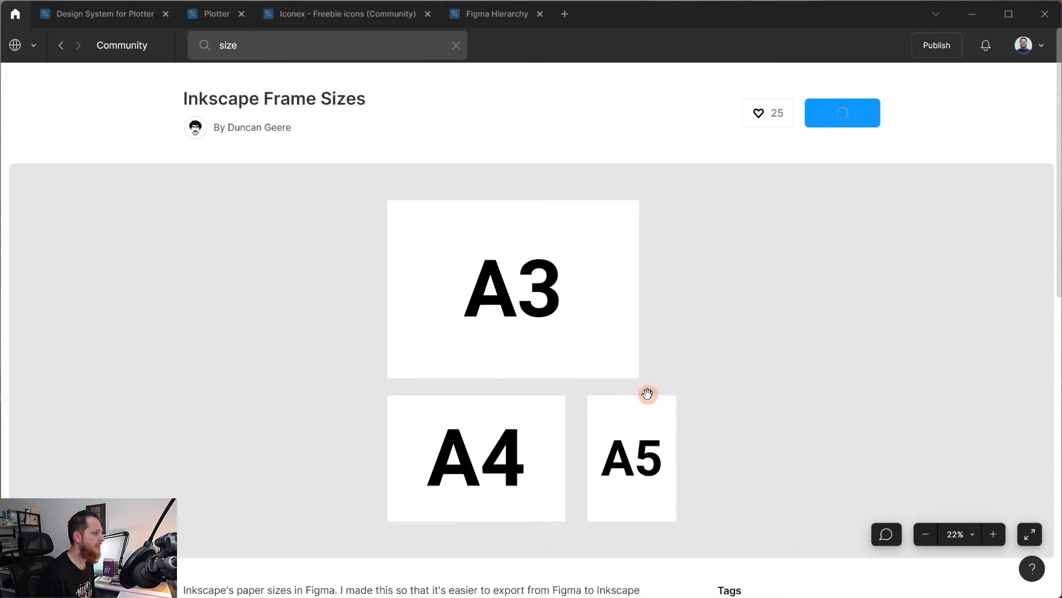
{"action": "left_click", "coordinate": [758, 117]}
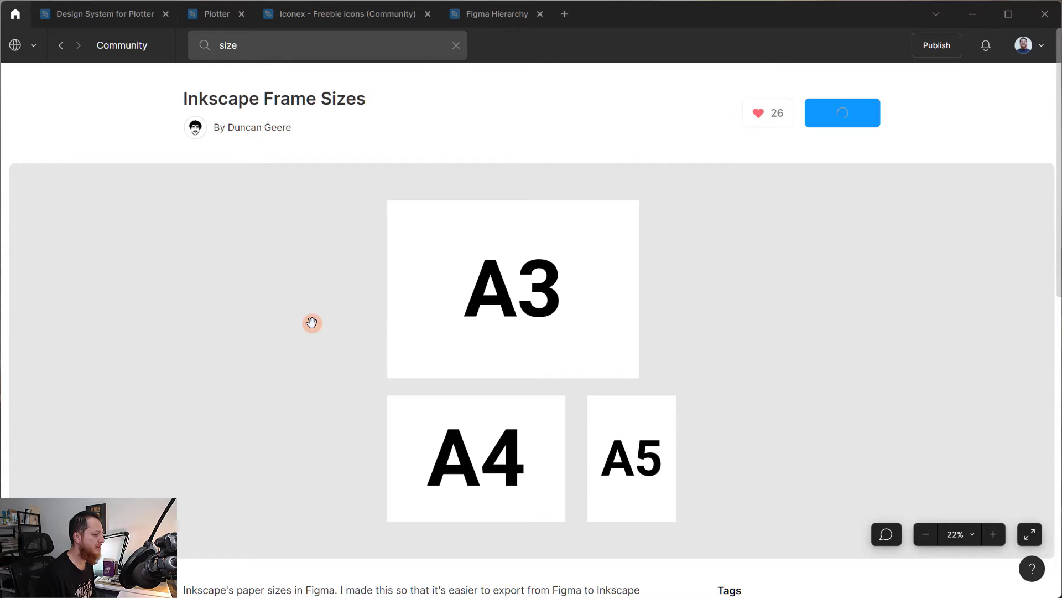
{"action": "scroll", "coordinate": [311, 320], "scroll_direction": "down", "scroll_amount": 5}
{"action": "scroll", "coordinate": [342, 316], "scroll_direction": "up", "scroll_amount": 5}
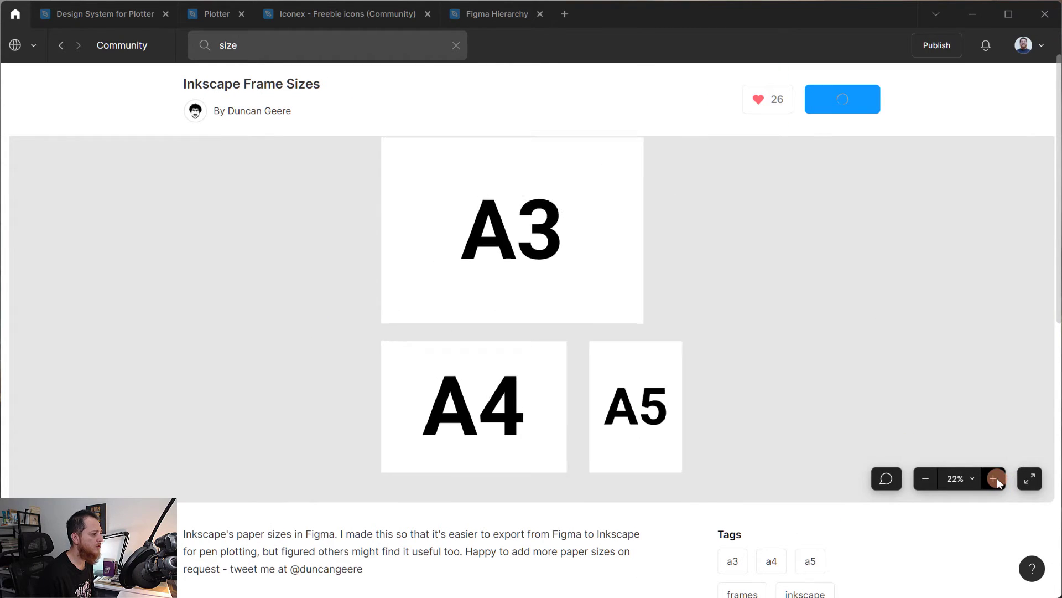
{"action": "left_click", "coordinate": [996, 478]}
{"action": "left_click", "coordinate": [922, 477]}
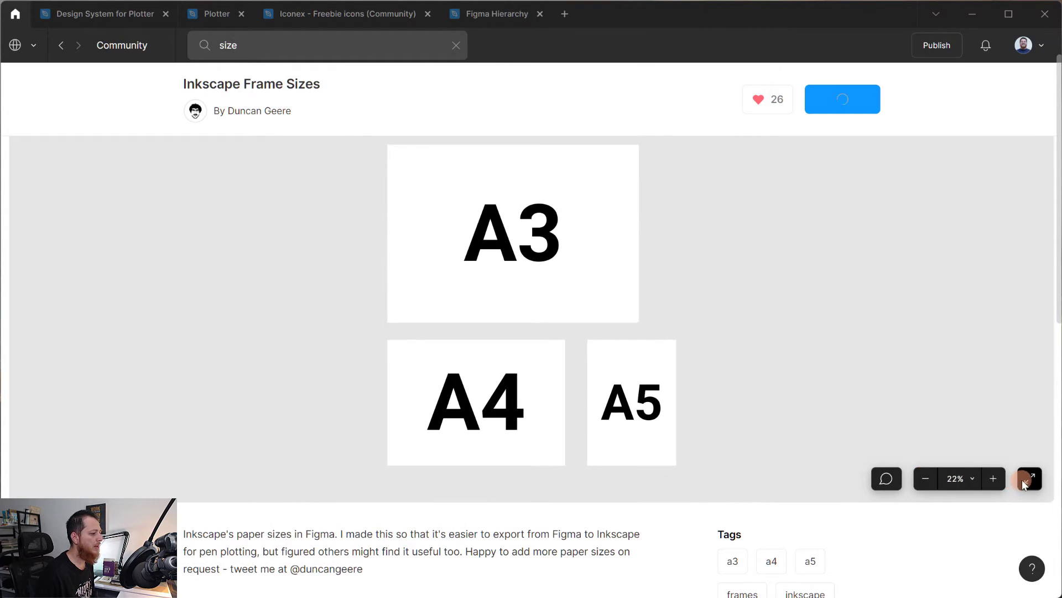
{"action": "scroll", "coordinate": [713, 438], "scroll_direction": "down", "scroll_amount": 8}
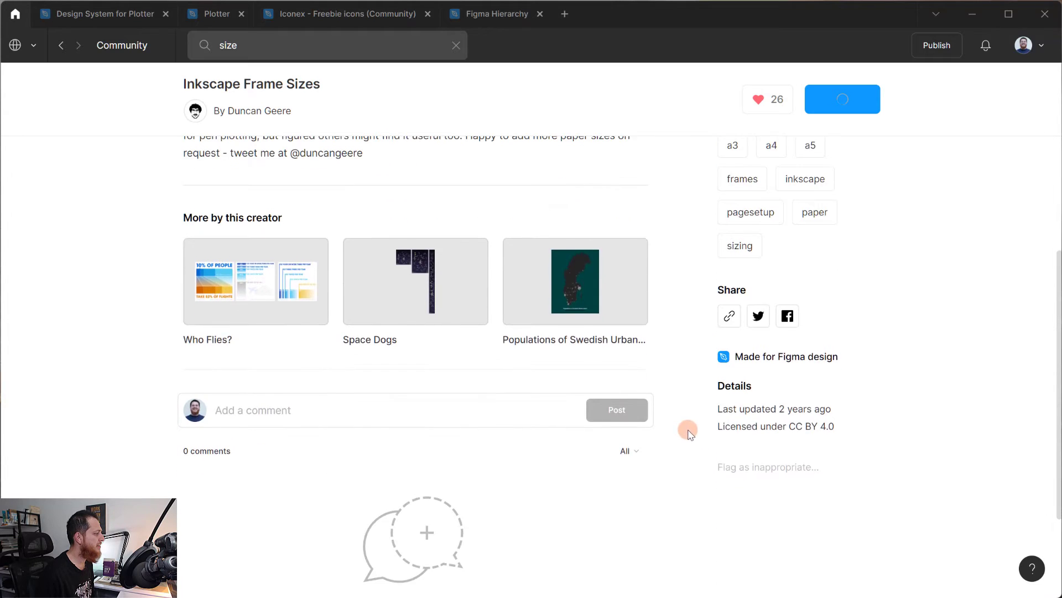
{"action": "scroll", "coordinate": [689, 433], "scroll_direction": "up", "scroll_amount": 2}
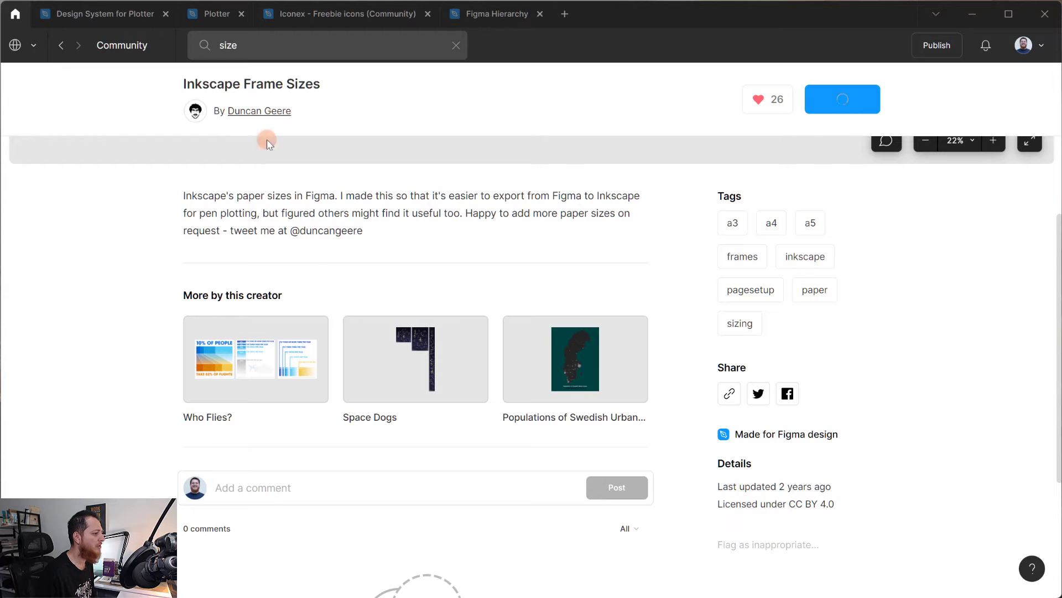
Return to the Community categories and browse Wireframes, looking through its plugins and files and ending on all resources
{"action": "left_click", "coordinate": [63, 48]}
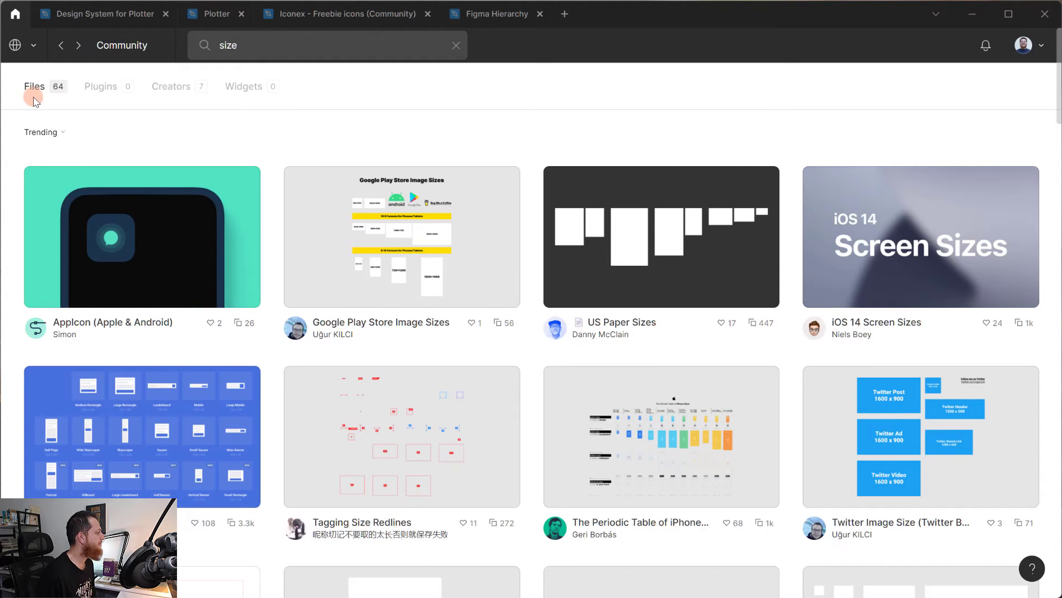
{"action": "left_click", "coordinate": [61, 47]}
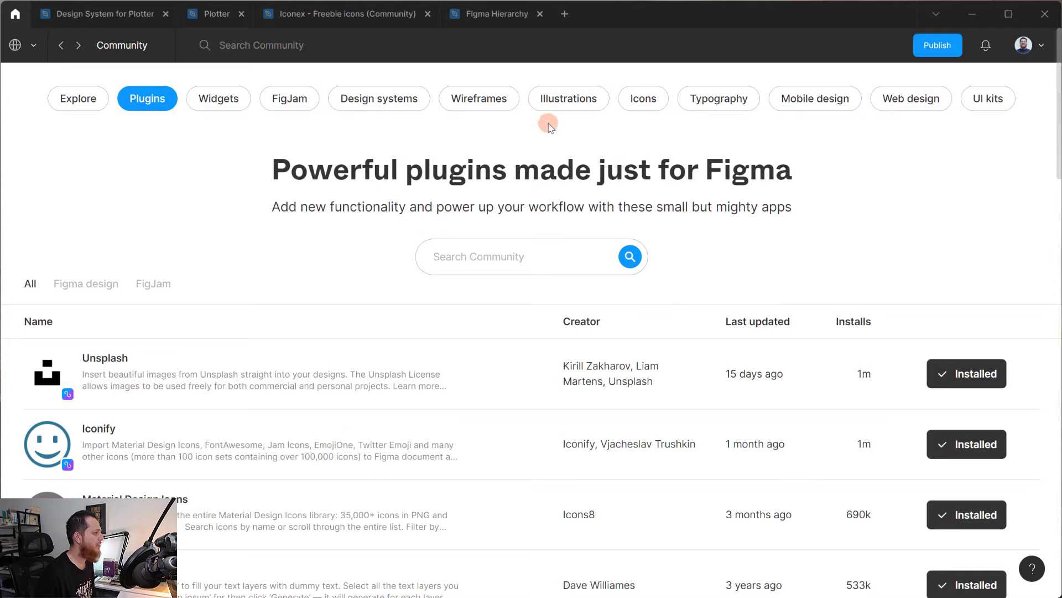
{"action": "left_click", "coordinate": [479, 98]}
{"action": "scroll", "coordinate": [431, 402], "scroll_direction": "down", "scroll_amount": 1}
{"action": "scroll", "coordinate": [432, 402], "scroll_direction": "down", "scroll_amount": 5}
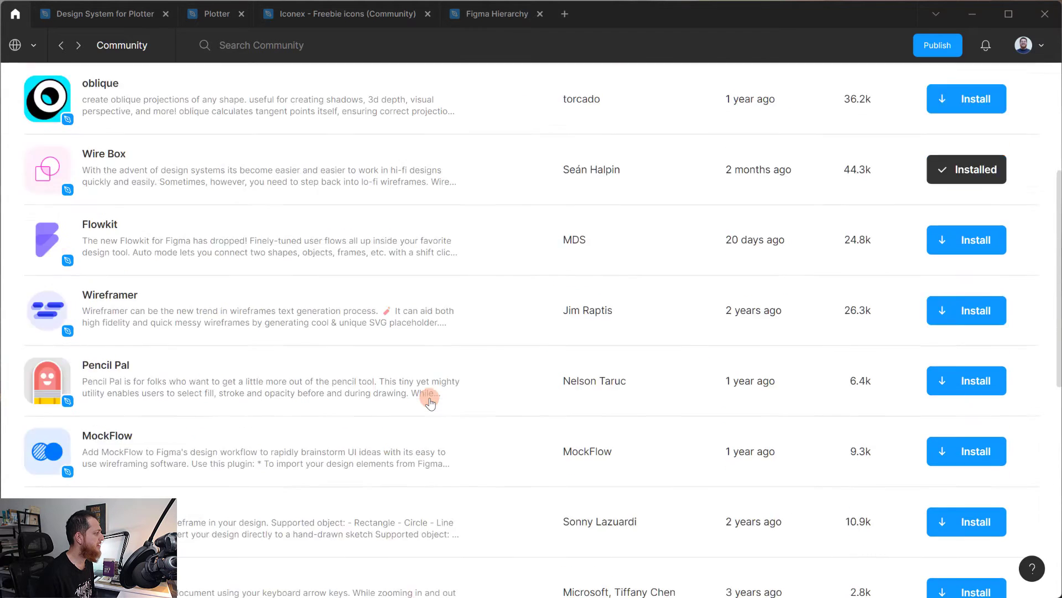
{"action": "scroll", "coordinate": [431, 332], "scroll_direction": "up", "scroll_amount": 7}
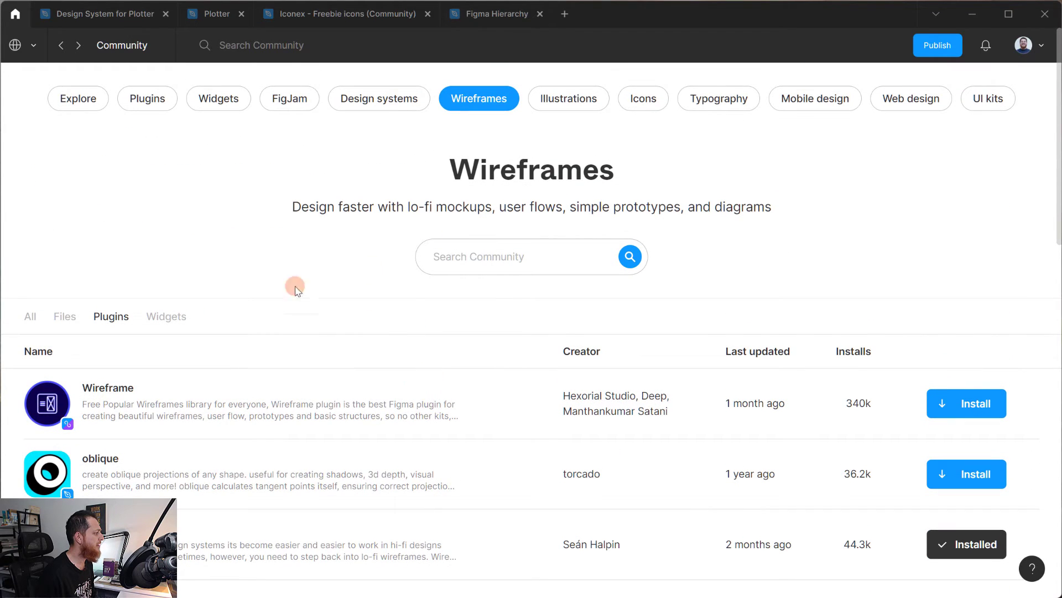
{"action": "left_click", "coordinate": [64, 316]}
{"action": "left_click", "coordinate": [30, 318]}
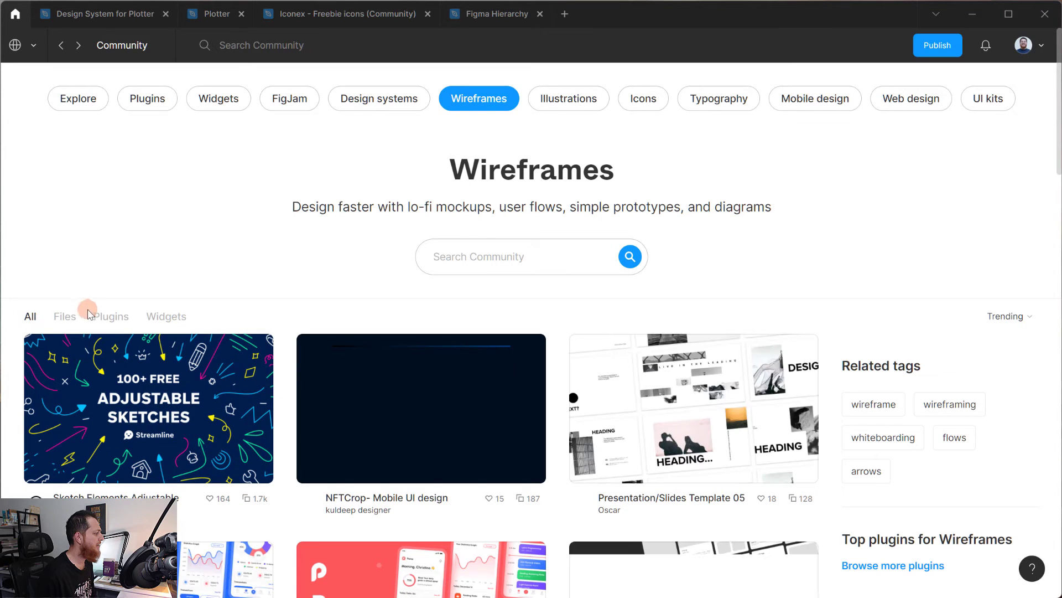
Duplicate the Sketch Elements Adjustable Community file into the drafts and return to the personal account's recent files
{"action": "left_click", "coordinate": [144, 419]}
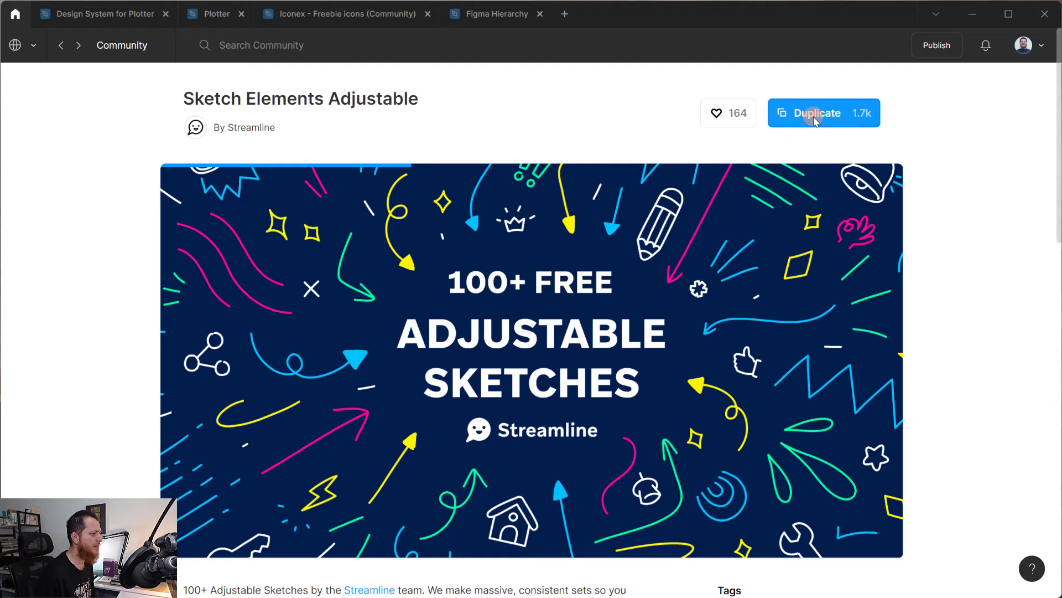
{"action": "left_click", "coordinate": [813, 114]}
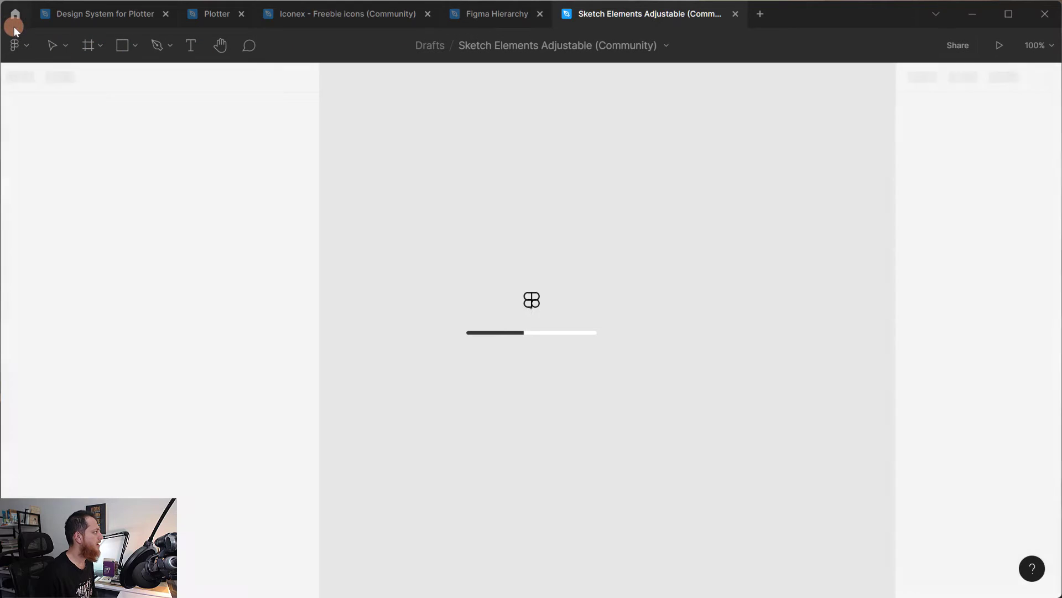
{"action": "left_click", "coordinate": [14, 20]}
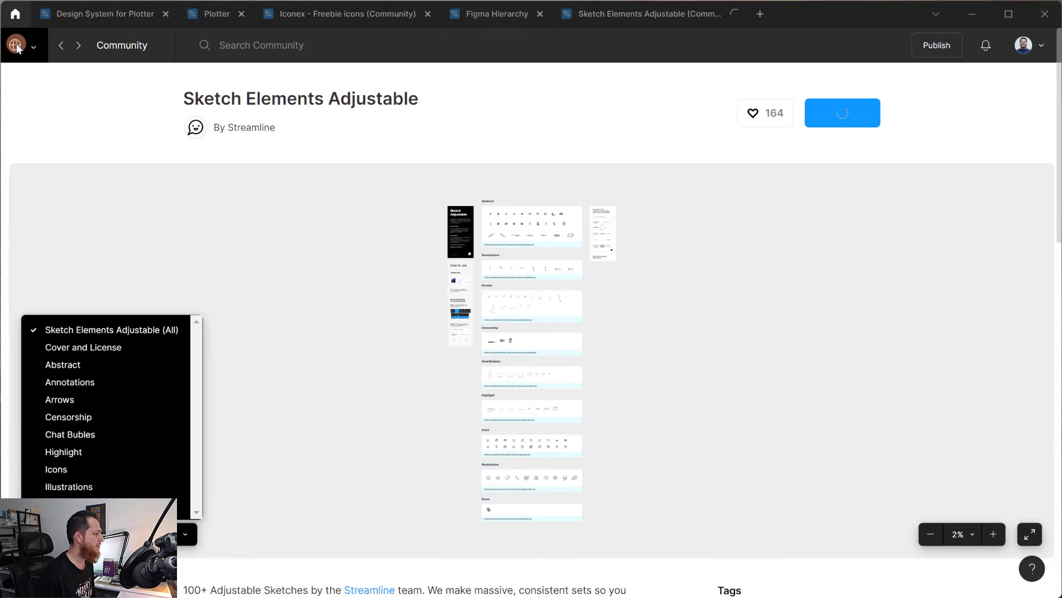
{"action": "left_click", "coordinate": [33, 47]}
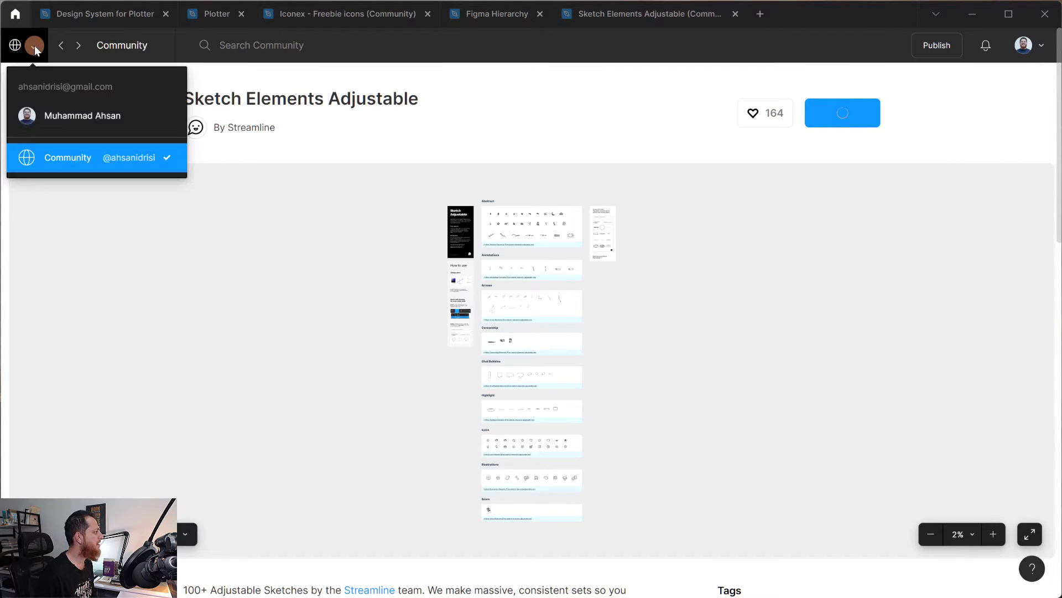
{"action": "left_click", "coordinate": [41, 107]}
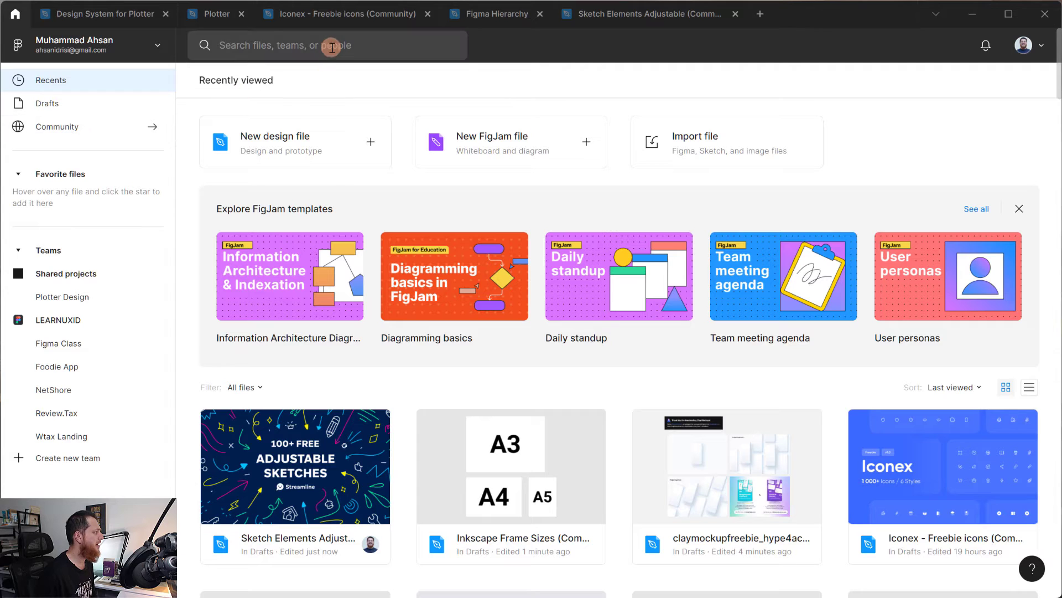
Search the account's files, projects and Community for "figma", look through the suggestions and clear the search
{"action": "left_click", "coordinate": [331, 47]}
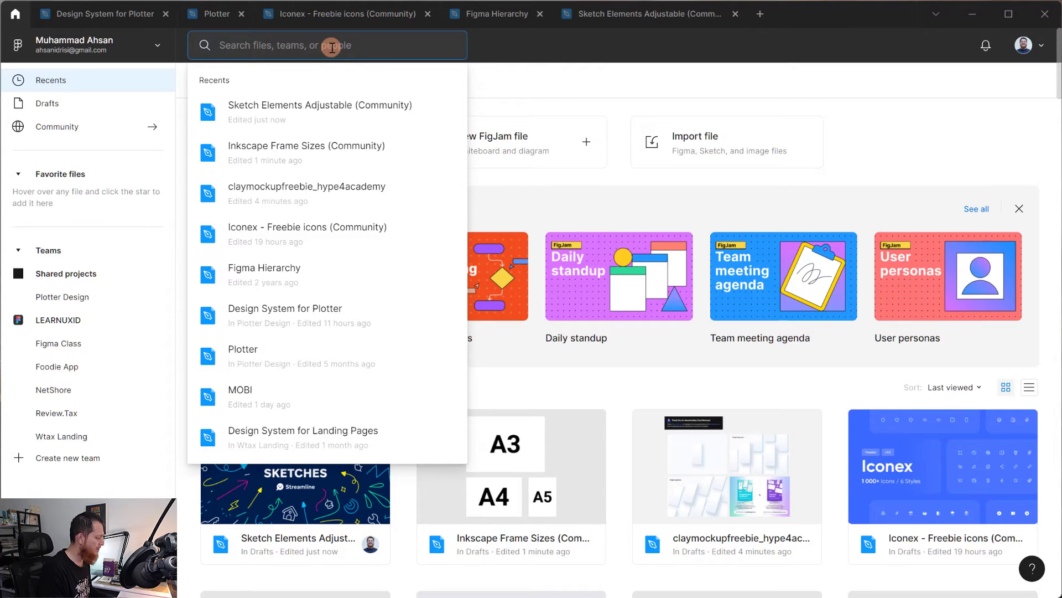
{"action": "type", "text": "figma"}
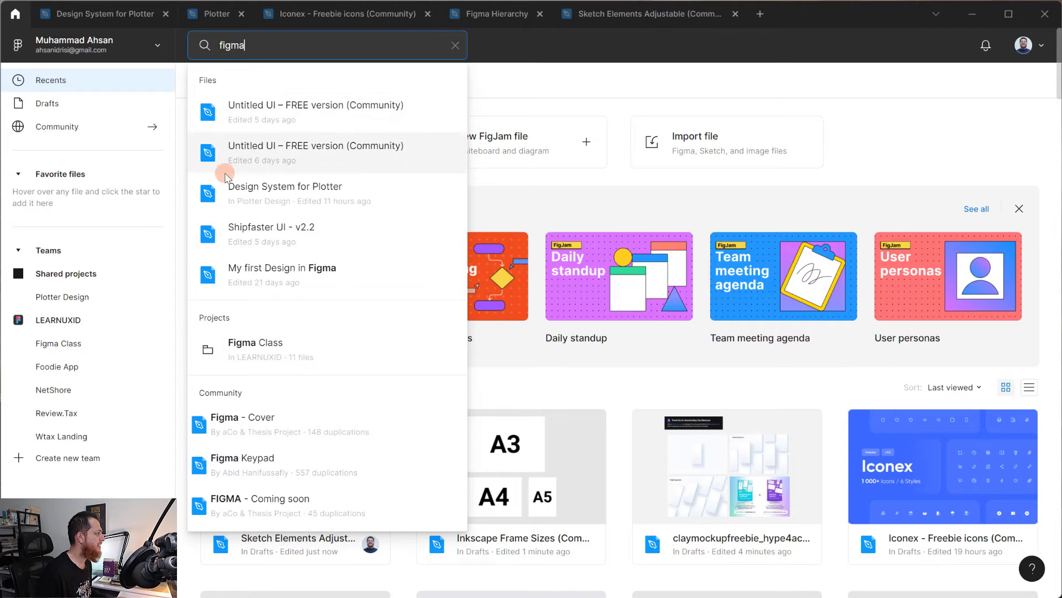
{"action": "scroll", "coordinate": [244, 437], "scroll_direction": "down", "scroll_amount": 2}
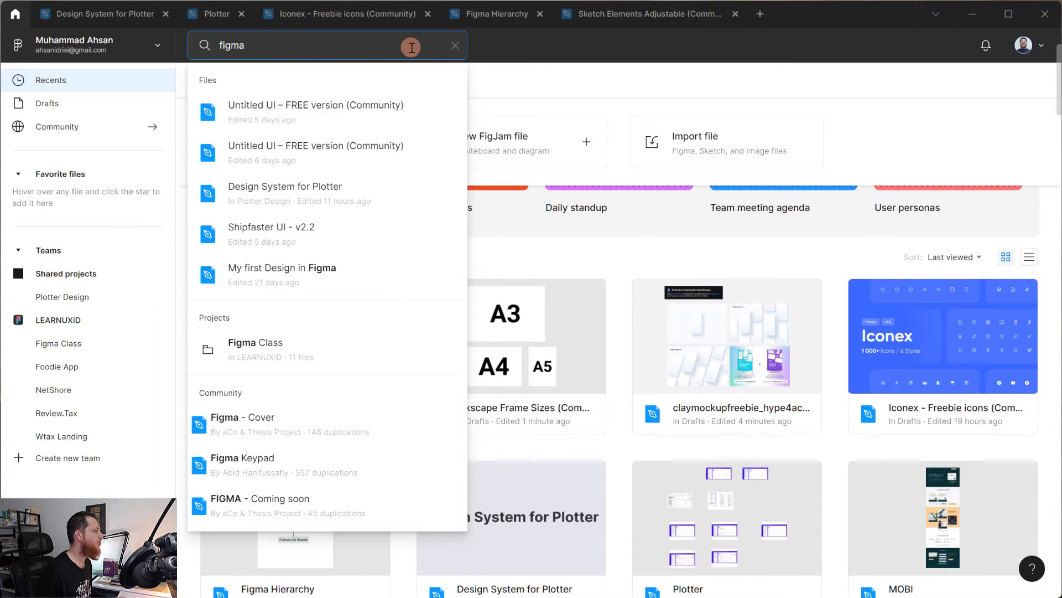
{"action": "left_click", "coordinate": [452, 45]}
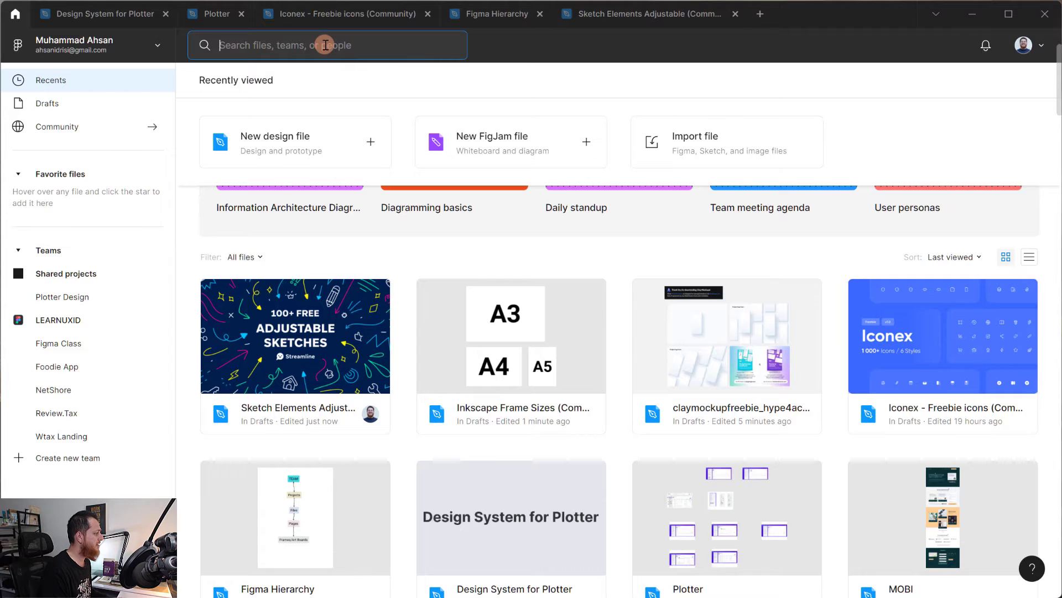
Search for a person by first name, view the matching people and clear the search
{"action": "type", "text": "chris"}
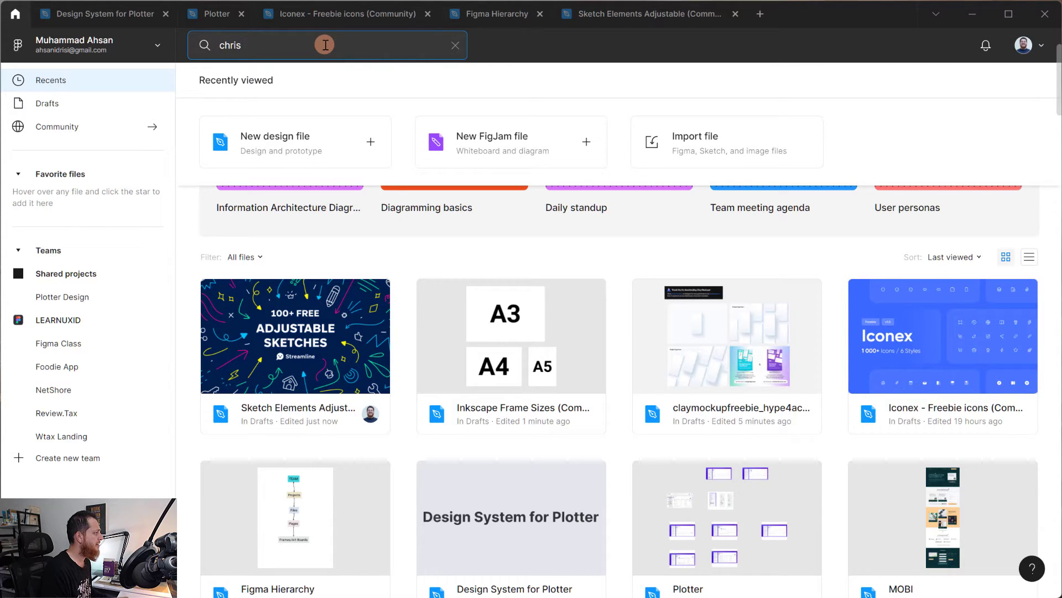
{"action": "key", "text": "BackSpace"}
{"action": "key", "text": "BackSpace"}
{"action": "key", "text": "BackSpace"}
{"action": "key", "text": "BackSpace"}
{"action": "type", "text": "sh"}
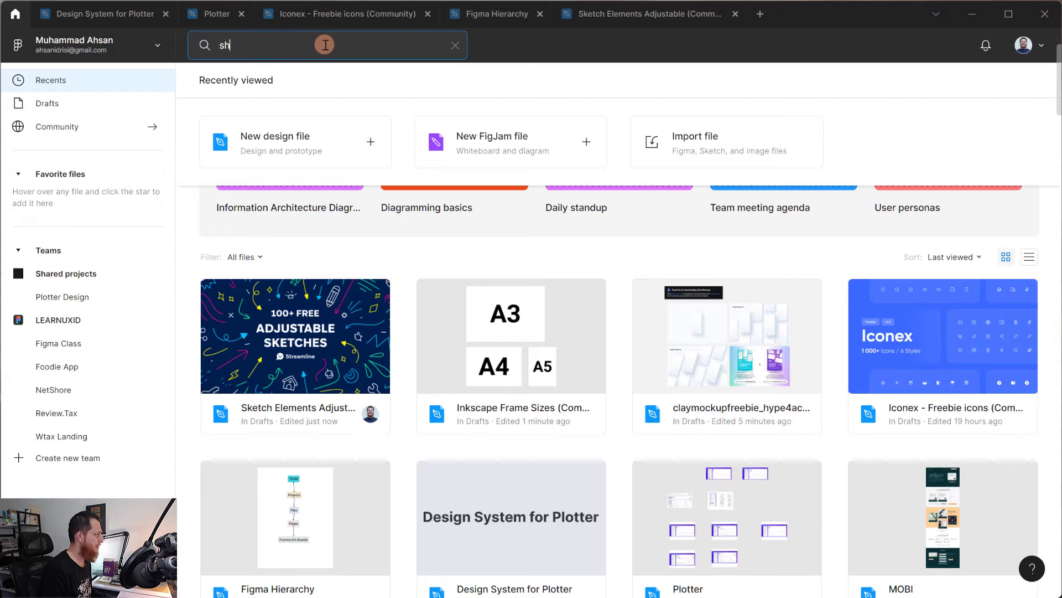
{"action": "type", "text": "ahzad"}
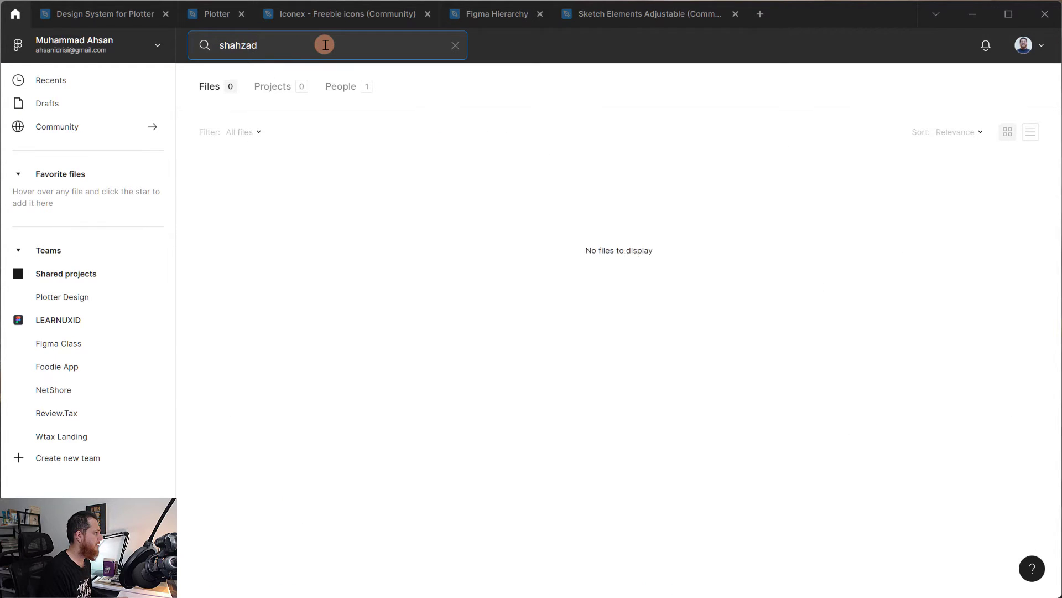
{"action": "left_click", "coordinate": [338, 89]}
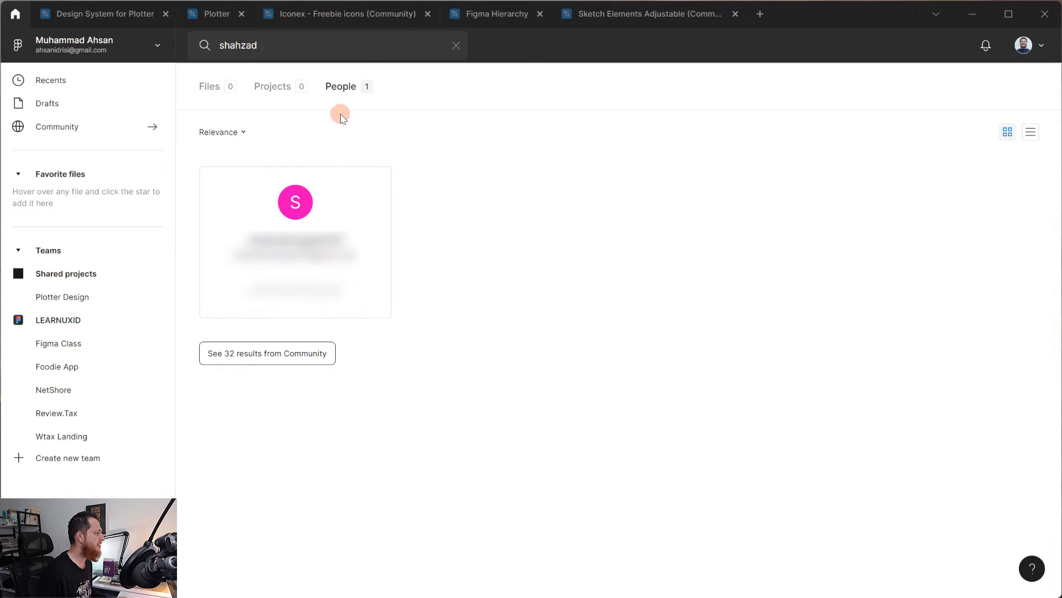
{"action": "left_click", "coordinate": [455, 44]}
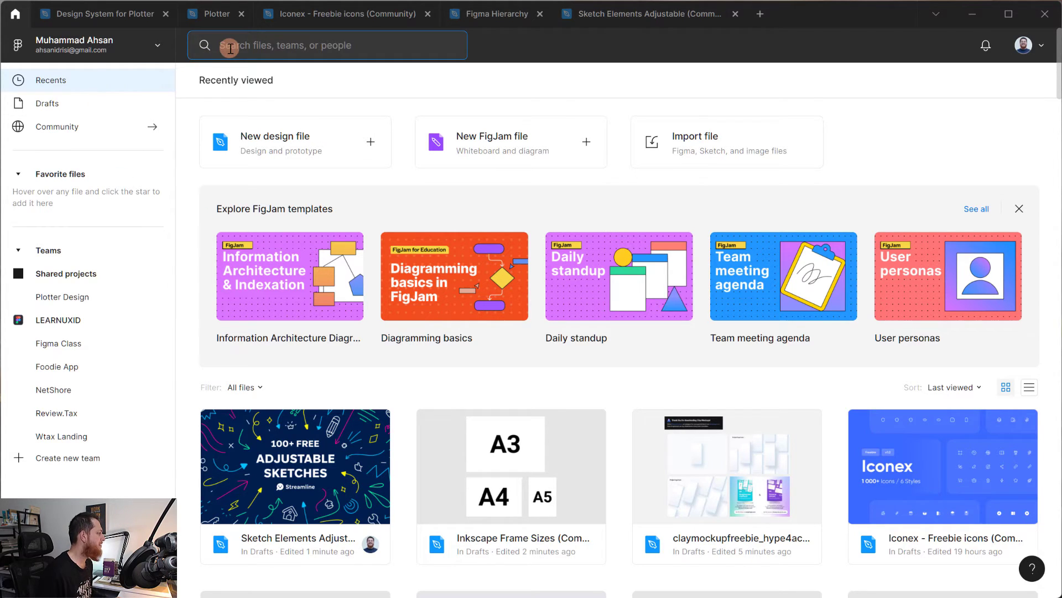
Look through the account and Community switcher, the profile options and the notifications, closing each one
{"action": "left_click", "coordinate": [153, 49]}
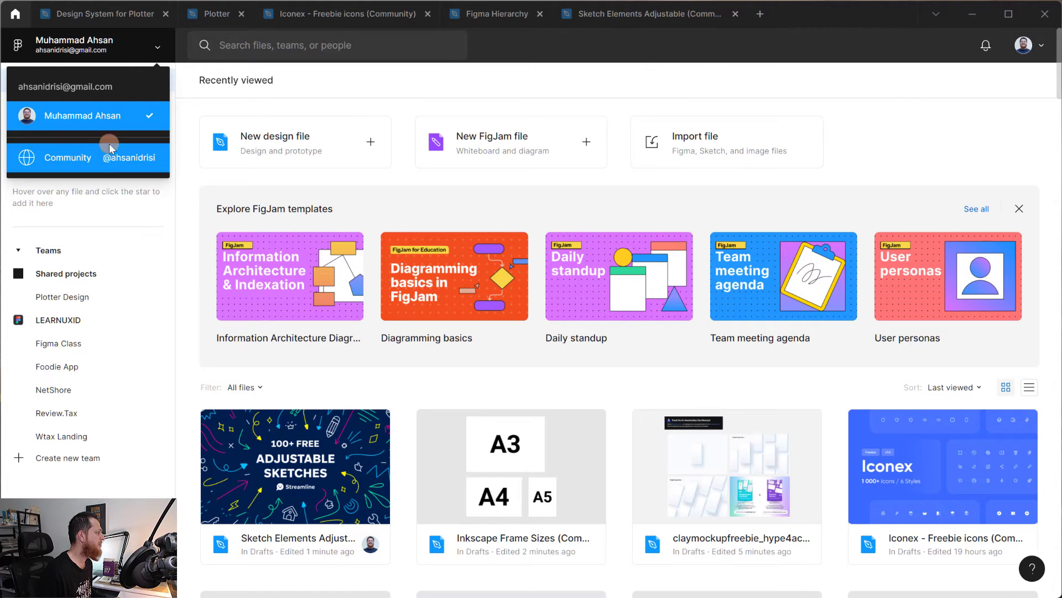
{"action": "left_click", "coordinate": [1038, 55]}
{"action": "left_click", "coordinate": [1035, 51]}
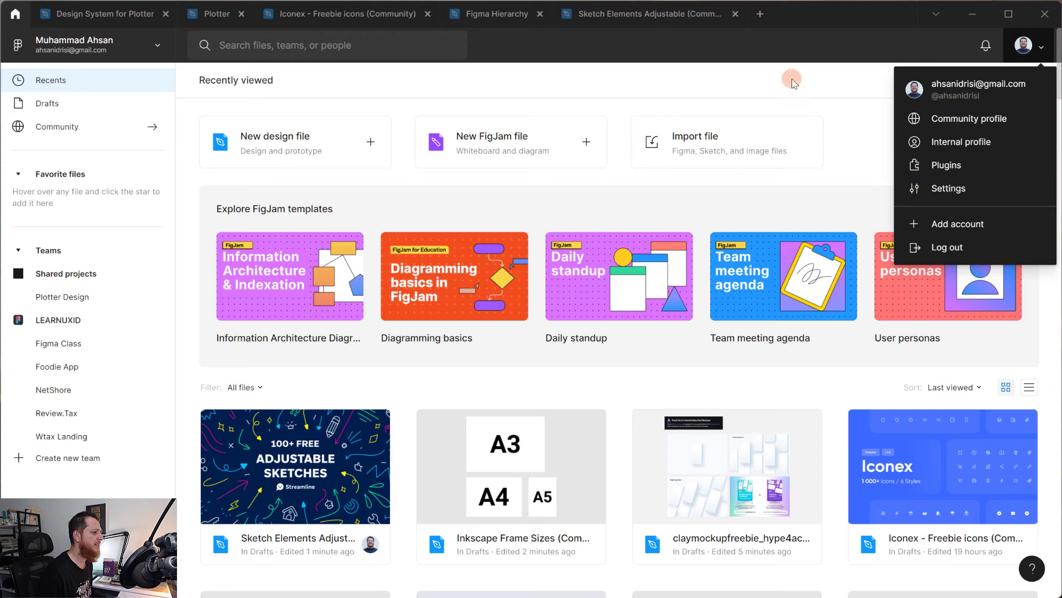
{"action": "left_click", "coordinate": [780, 51]}
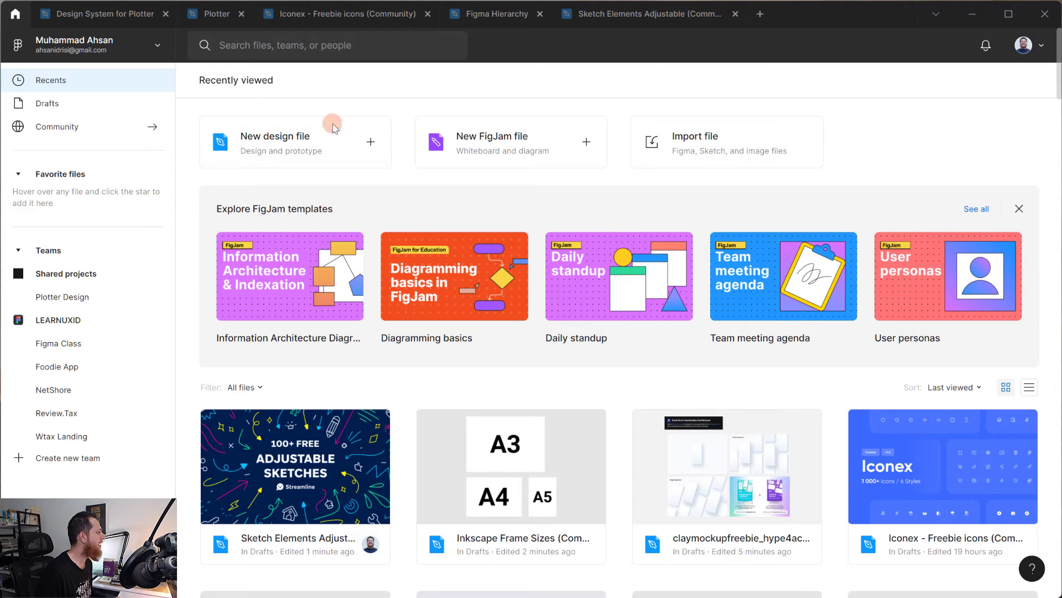
{"action": "left_click", "coordinate": [986, 44]}
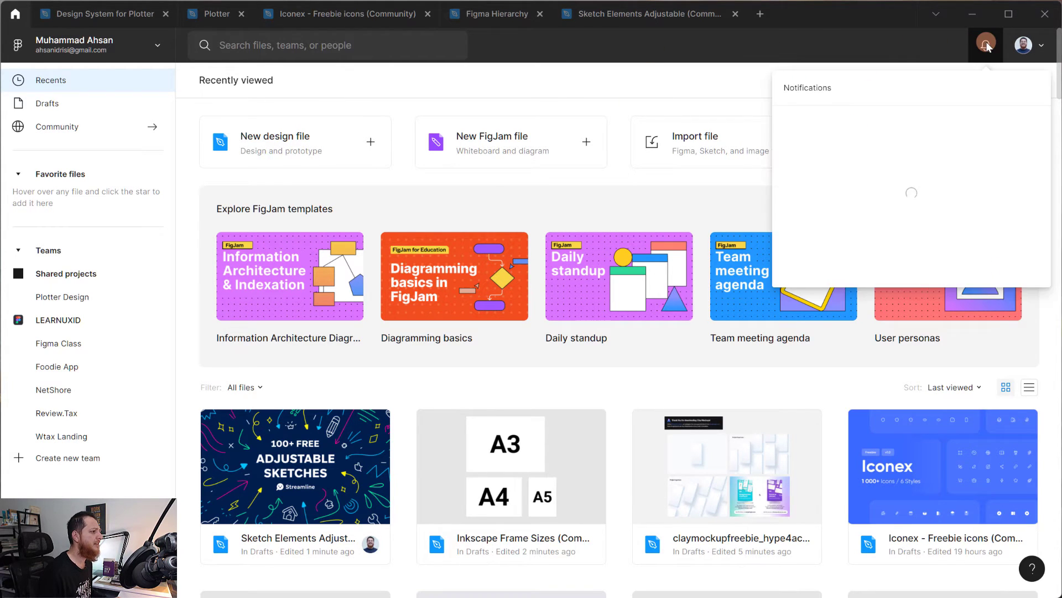
{"action": "left_click", "coordinate": [686, 92]}
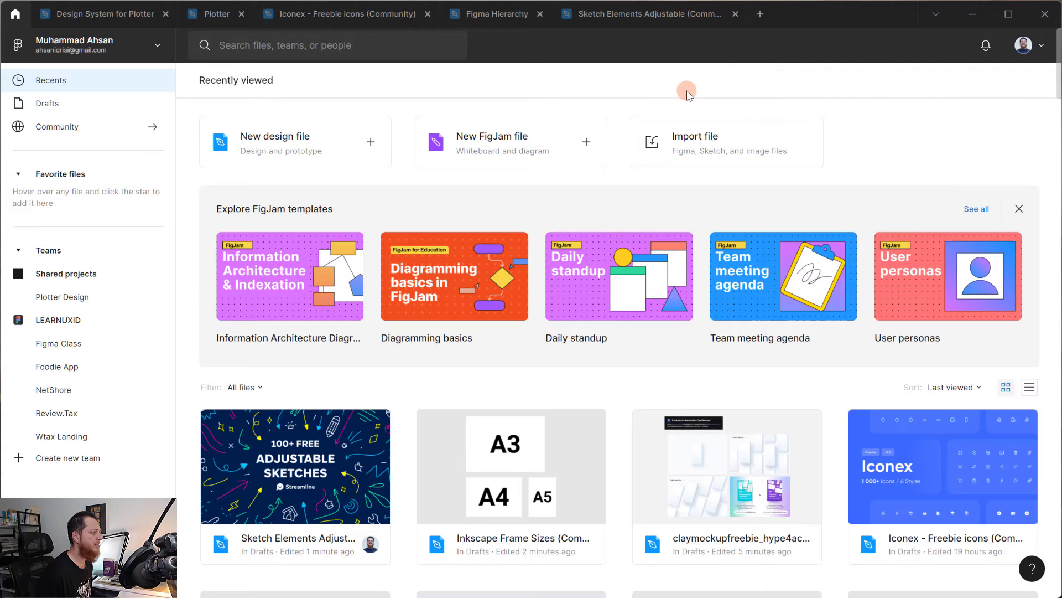
Show the files stored in Drafts
{"action": "left_click", "coordinate": [50, 104]}
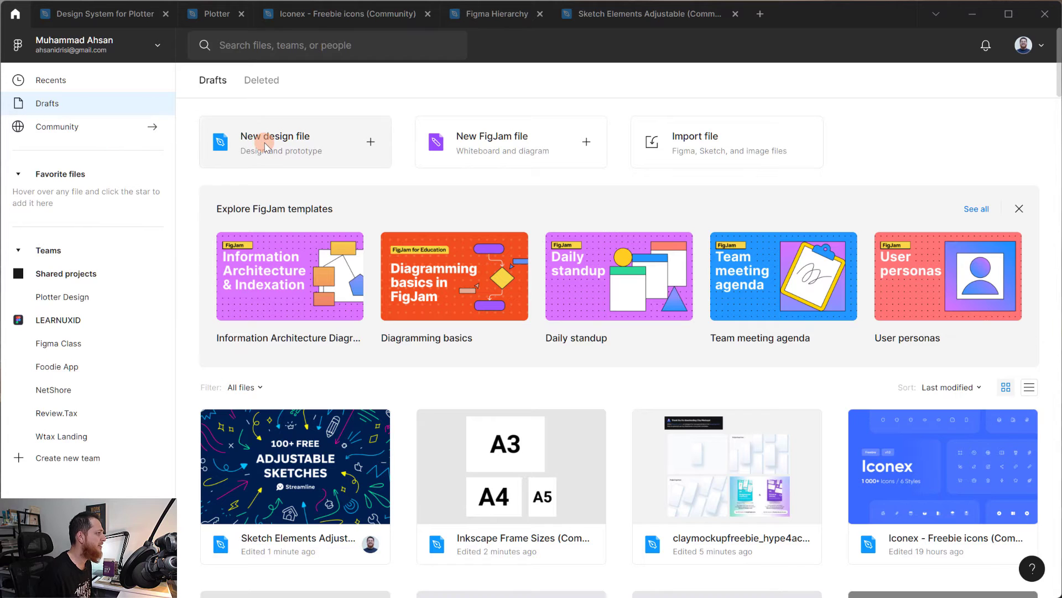
Create a new design file in Drafts and add a MacBook Pro 14" frame to its canvas
{"action": "left_click", "coordinate": [264, 148]}
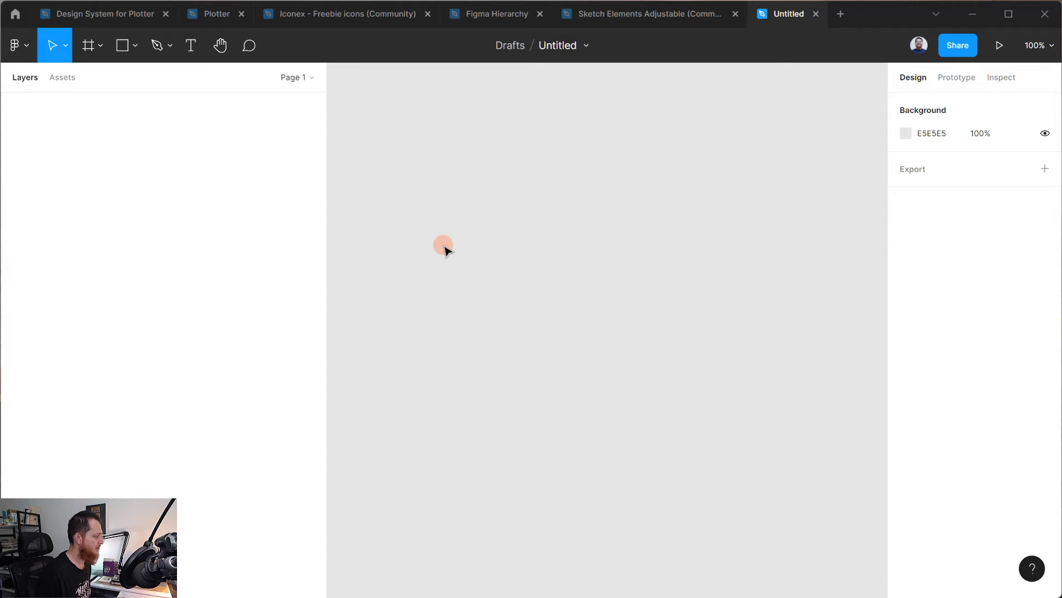
{"action": "key", "text": "f"}
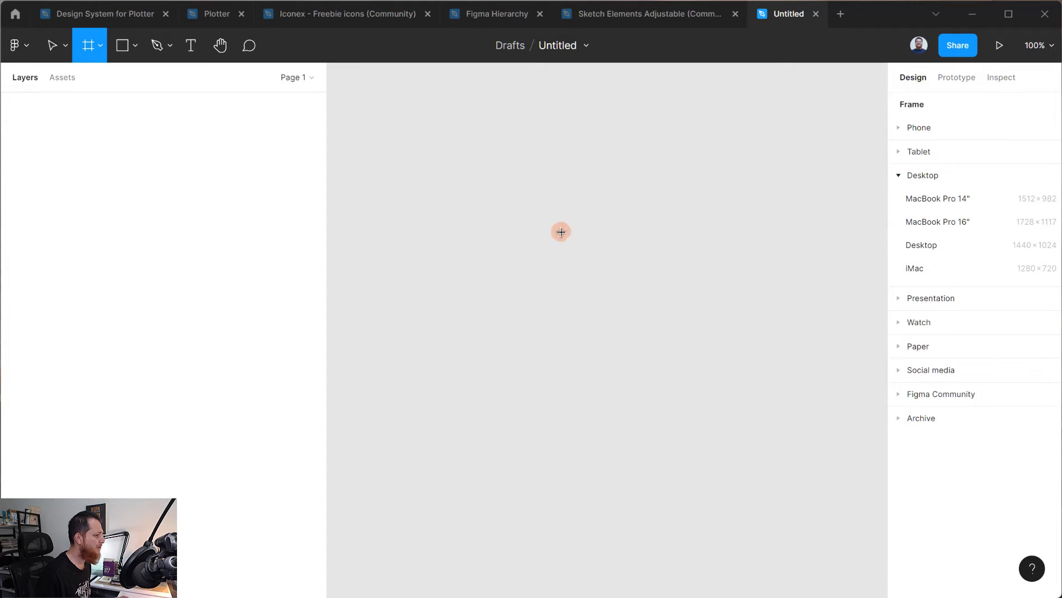
{"action": "left_click", "coordinate": [948, 199]}
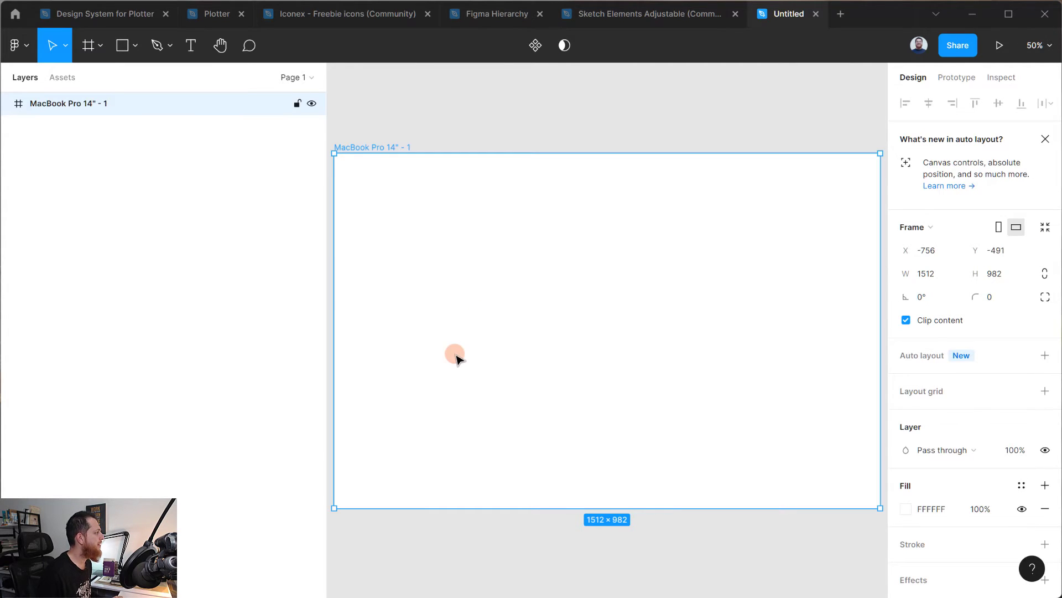
{"action": "left_click", "coordinate": [565, 109]}
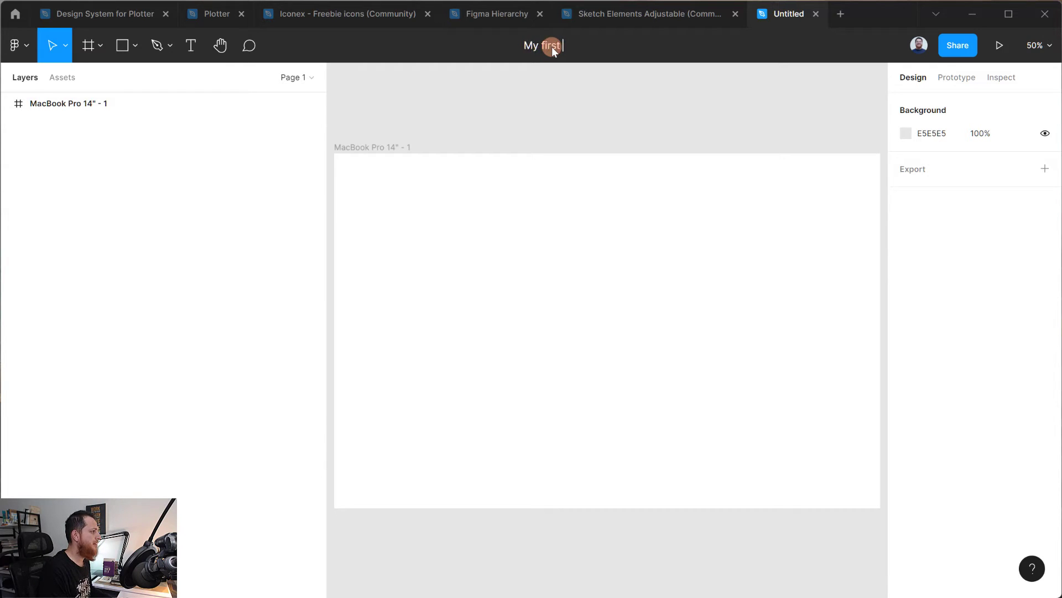
Rename the file as "My first Figma file"
{"action": "type", "text": "Figma fle"}
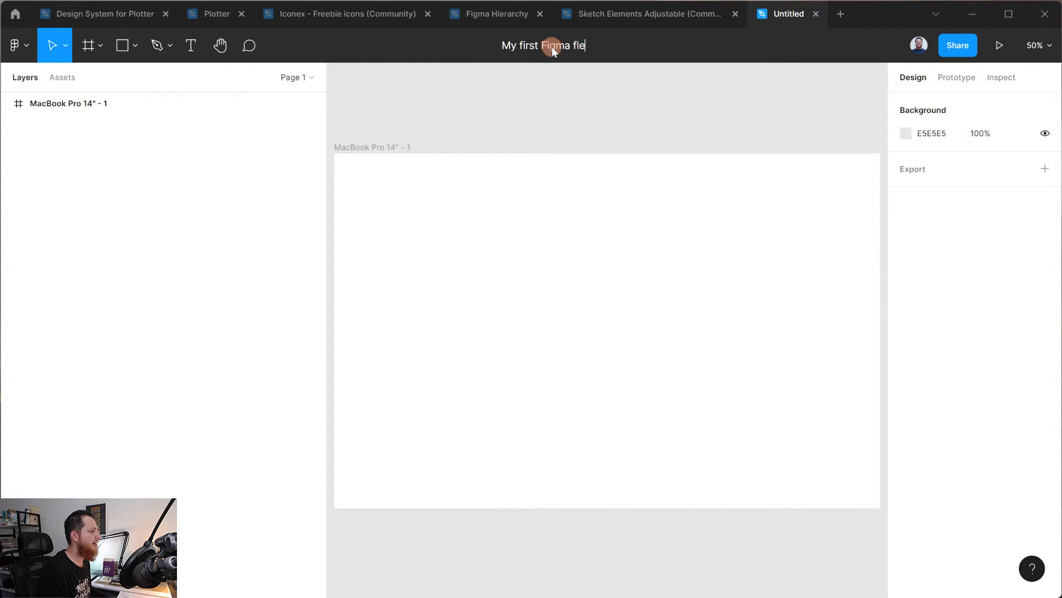
{"action": "key", "text": "BackSpace"}
{"action": "key", "text": "BackSpace"}
{"action": "type", "text": "ile"}
{"action": "key", "text": "Return"}
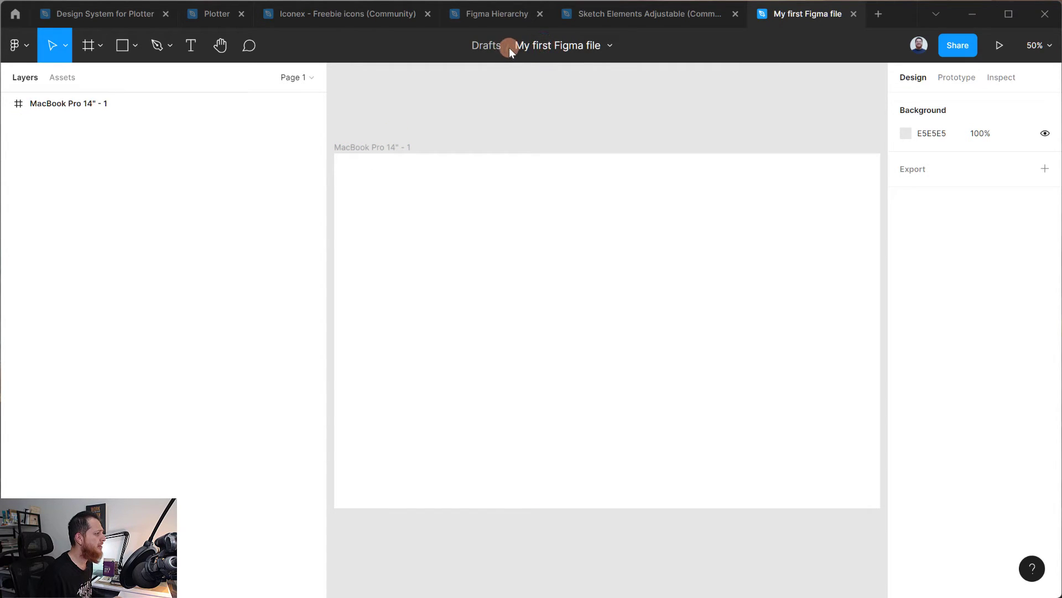
Look through the projects the file can be moved to, choose NetShore and cancel the move
{"action": "left_click", "coordinate": [610, 46]}
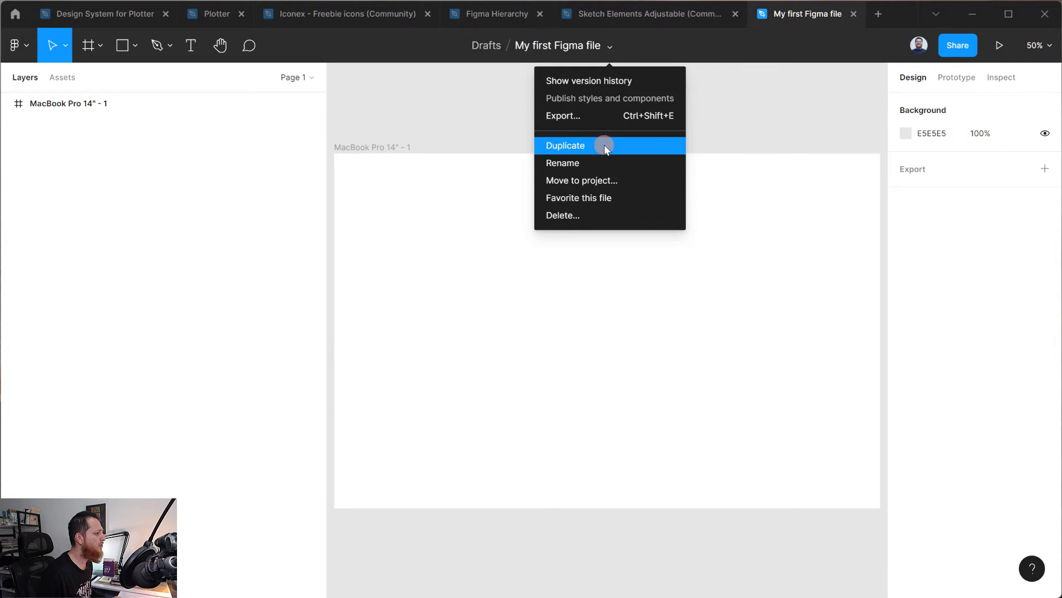
{"action": "left_click", "coordinate": [604, 182]}
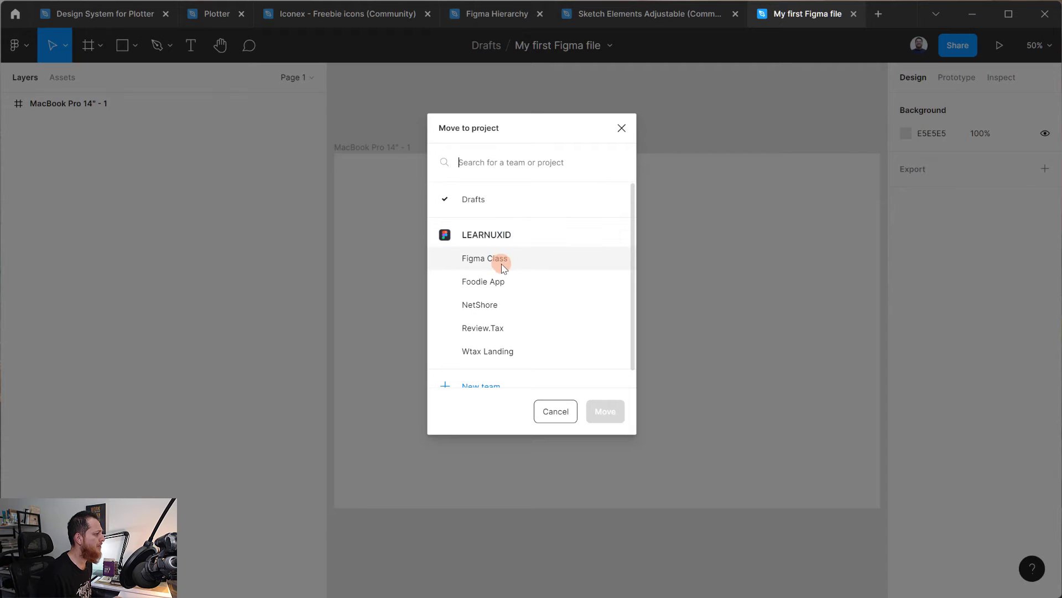
{"action": "scroll", "coordinate": [498, 274], "scroll_direction": "down", "scroll_amount": 1}
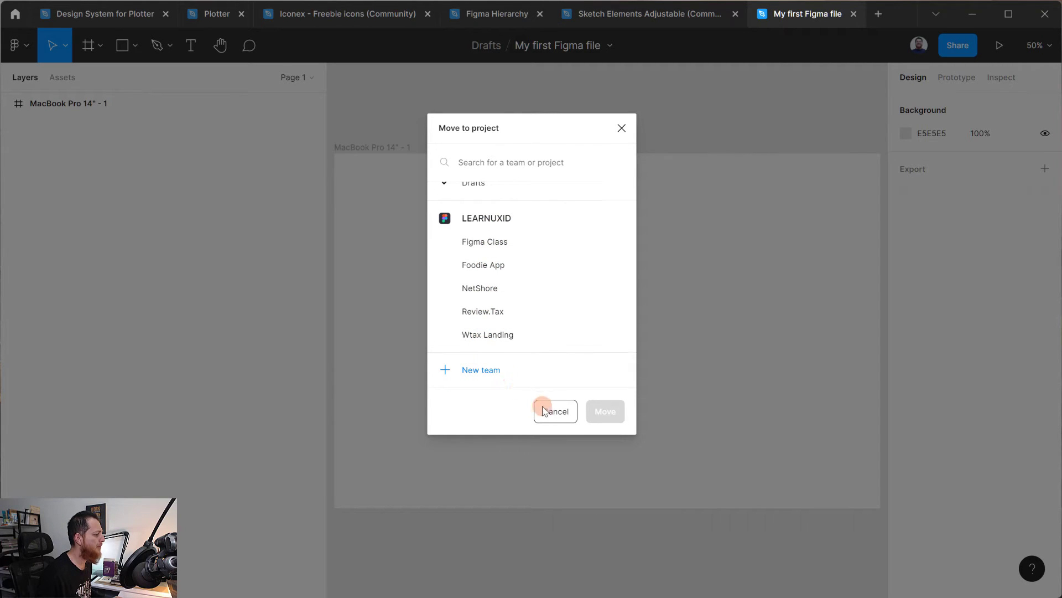
{"action": "left_click", "coordinate": [501, 288]}
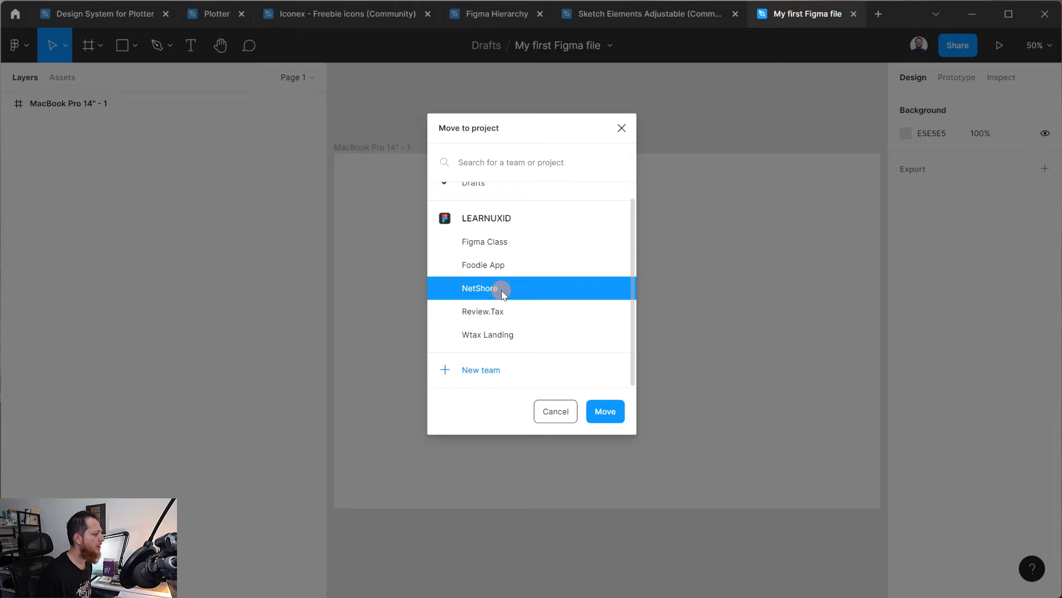
{"action": "left_click", "coordinate": [548, 411]}
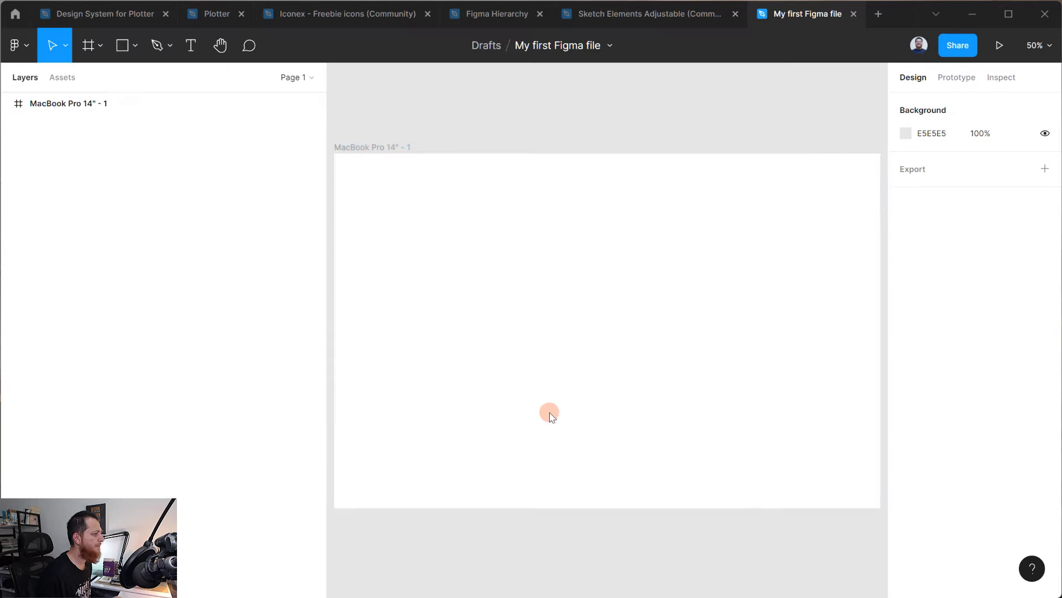
Mark My first Figma file as a favorite and view the favorite files on the home screen
{"action": "left_click", "coordinate": [607, 47]}
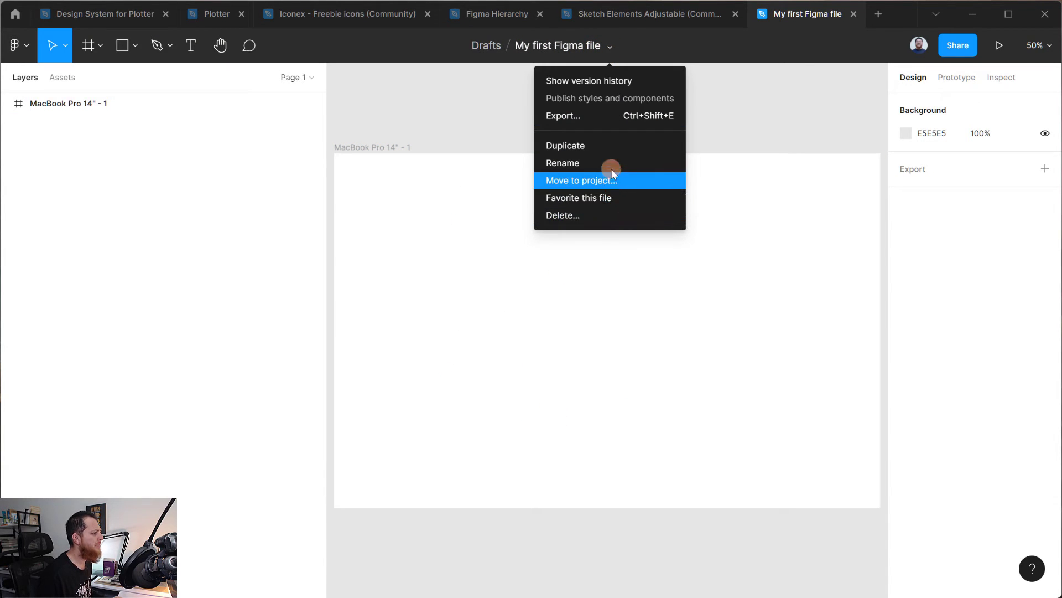
{"action": "left_click", "coordinate": [604, 198]}
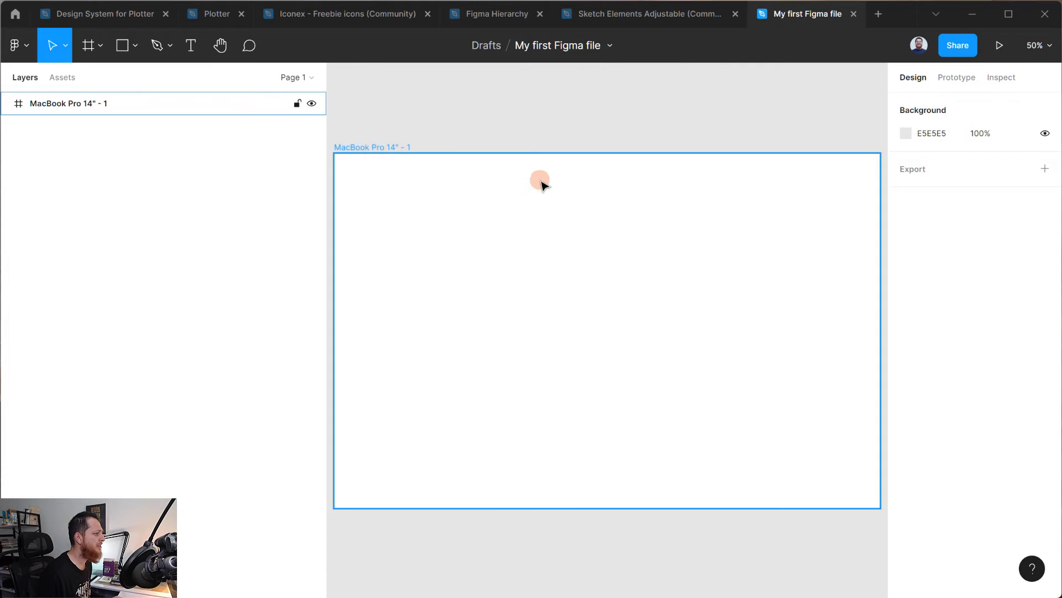
{"action": "left_click", "coordinate": [15, 15]}
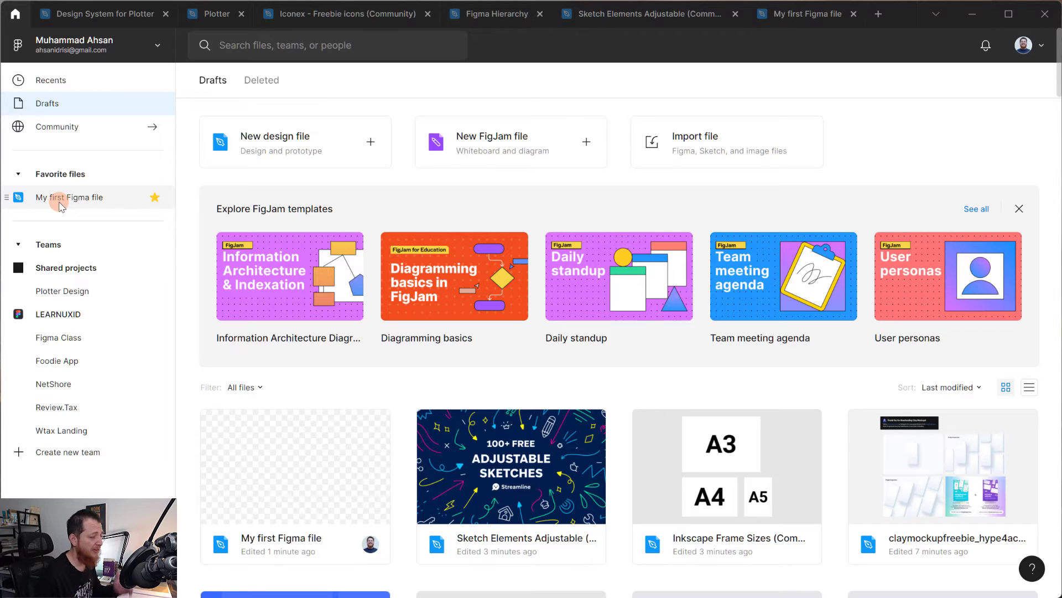
Return to My first Figma file and set the canvas background color to 1E1C1C
{"action": "left_click", "coordinate": [780, 16]}
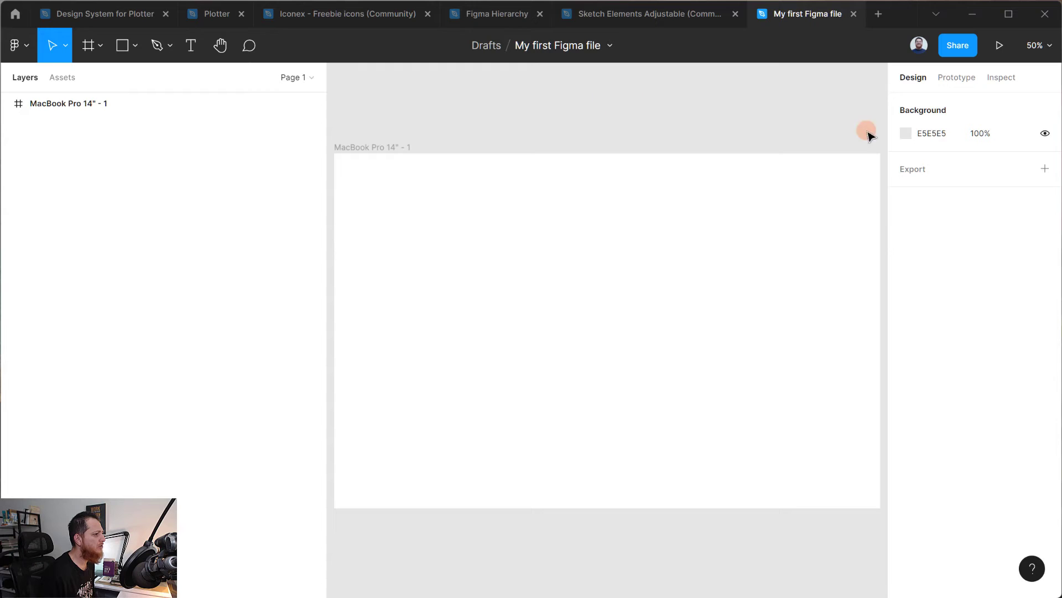
{"action": "left_click", "coordinate": [906, 133]}
{"action": "left_click_drag", "start_coordinate": [784, 199], "coordinate": [727, 305]}
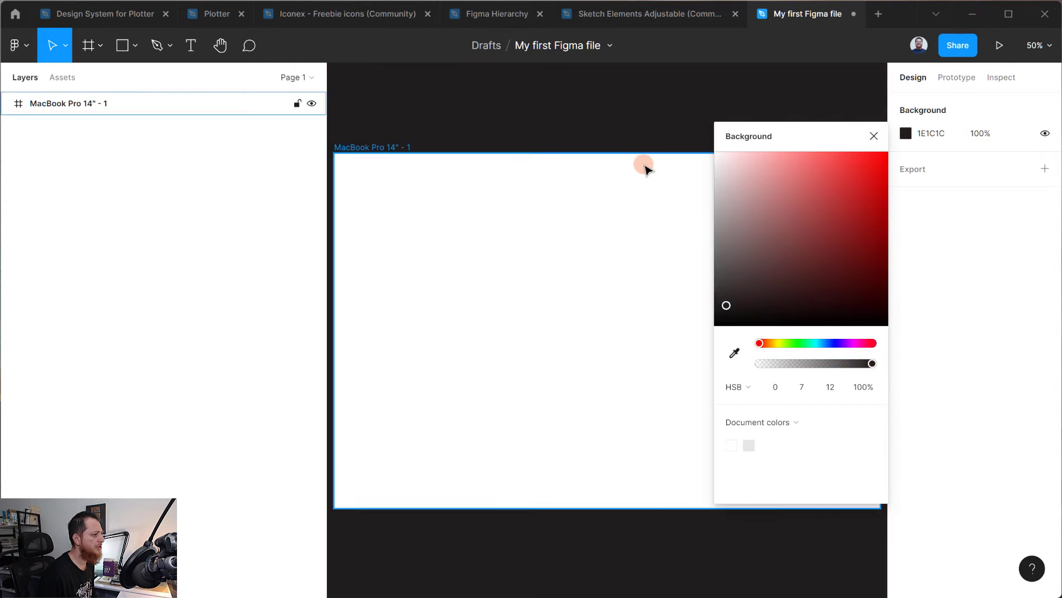
{"action": "left_click", "coordinate": [874, 141]}
{"action": "left_click", "coordinate": [642, 100]}
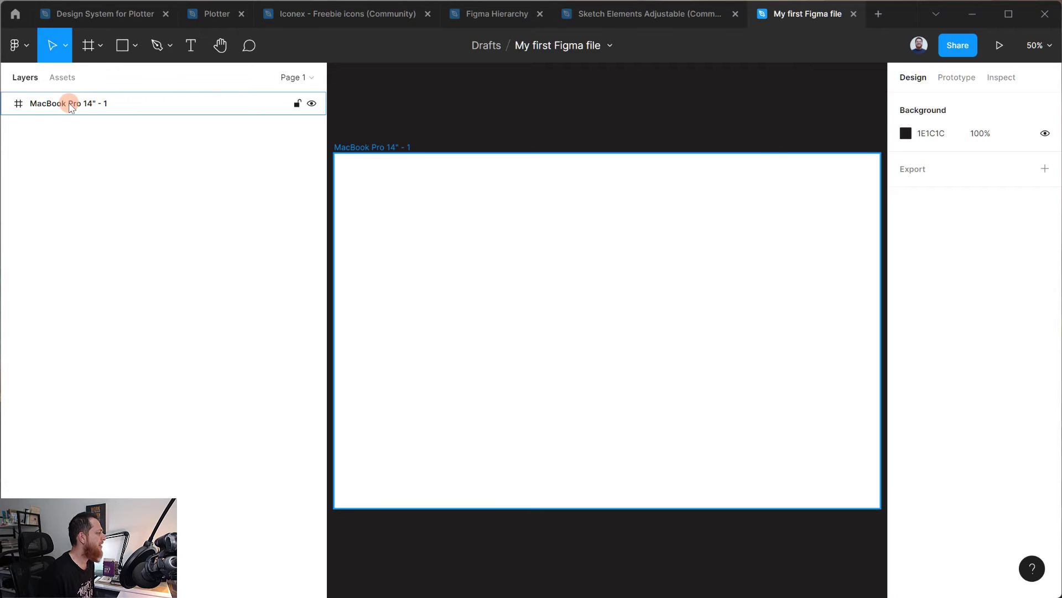
Show the page list and add a second page to the file
{"action": "left_click", "coordinate": [302, 78]}
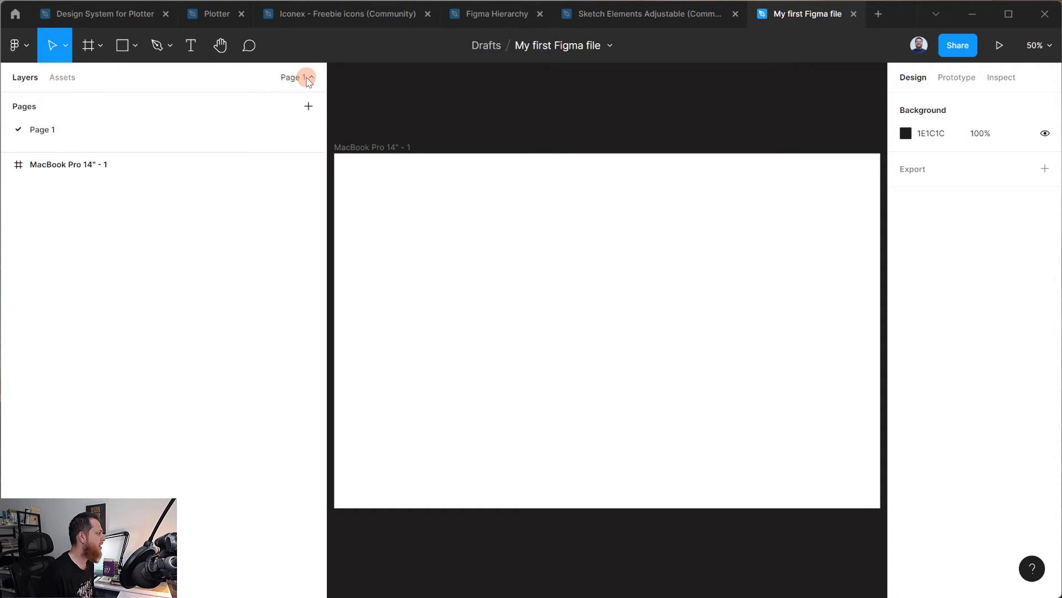
{"action": "left_click", "coordinate": [310, 106]}
{"action": "left_click", "coordinate": [371, 161]}
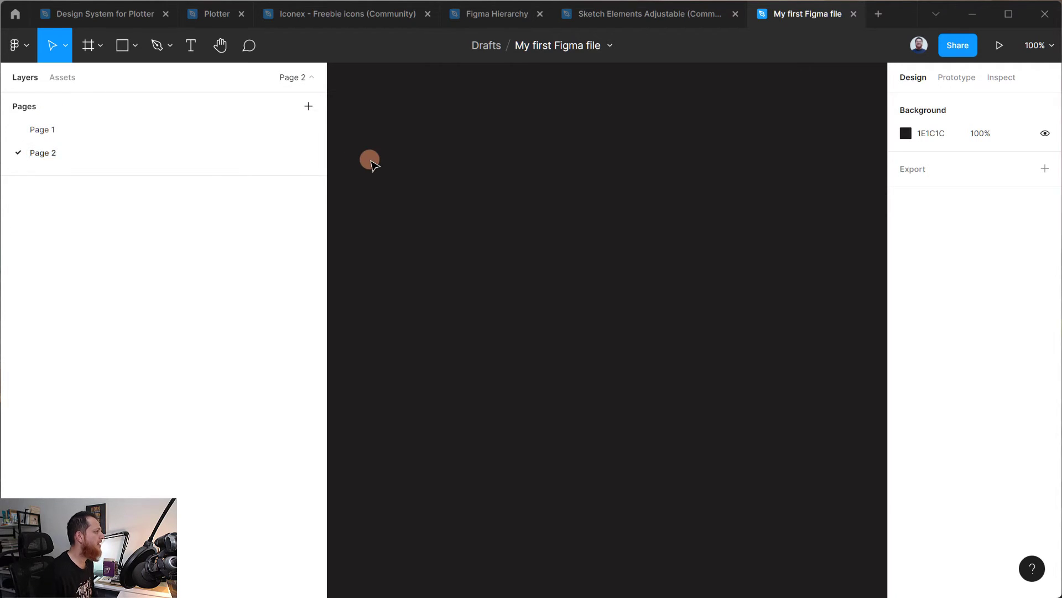
View the Figma Hierarchy diagram, then collapse and expand the Teams list on the home screen
{"action": "left_click", "coordinate": [483, 16]}
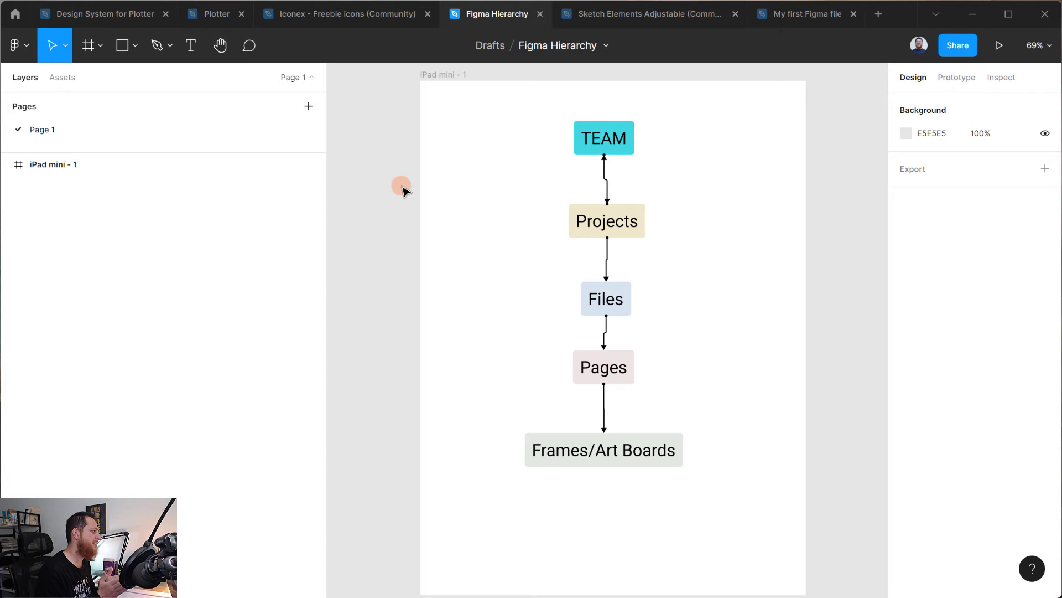
{"action": "left_click", "coordinate": [15, 14]}
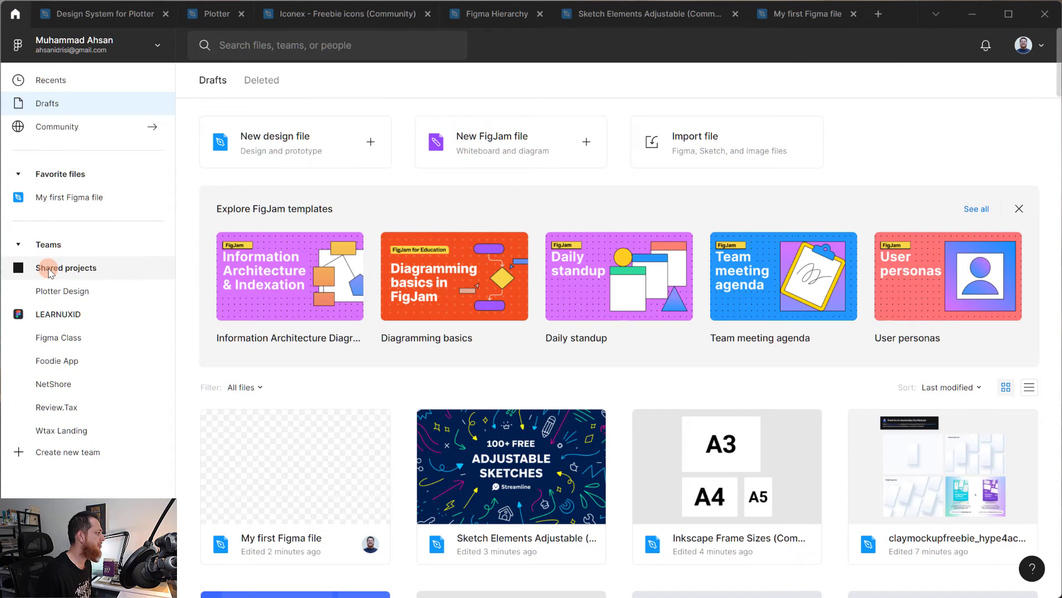
{"action": "left_click", "coordinate": [20, 244]}
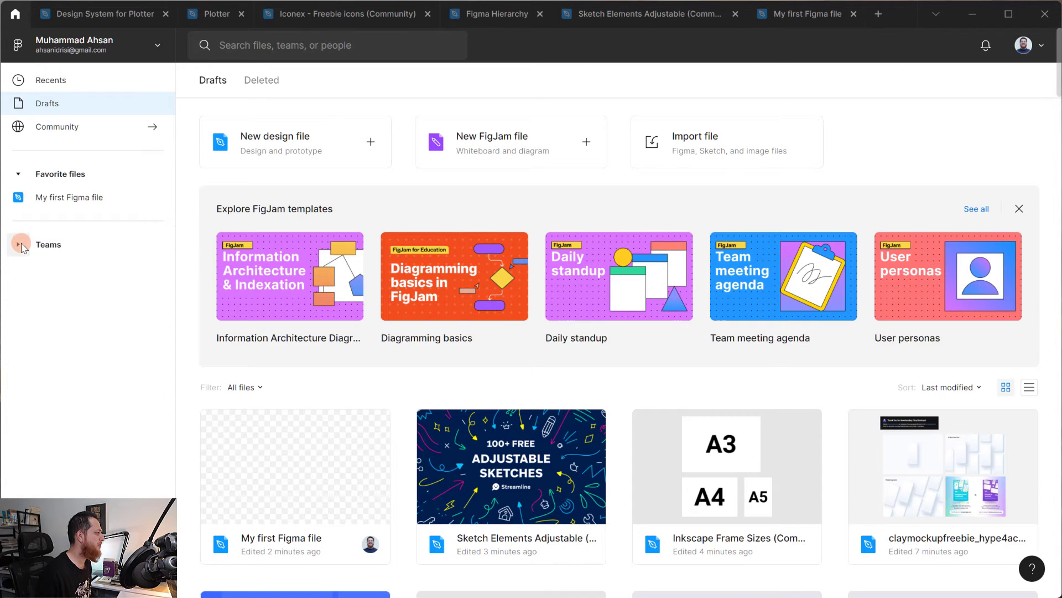
{"action": "left_click", "coordinate": [19, 245]}
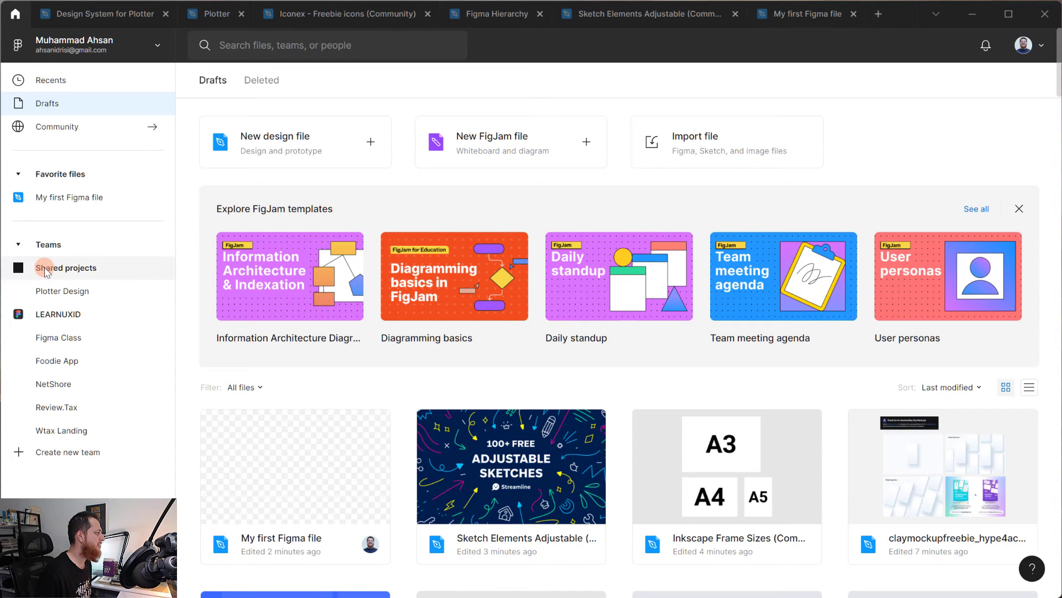
Show the LEARNUXID team and look through its projects
{"action": "left_click", "coordinate": [55, 315]}
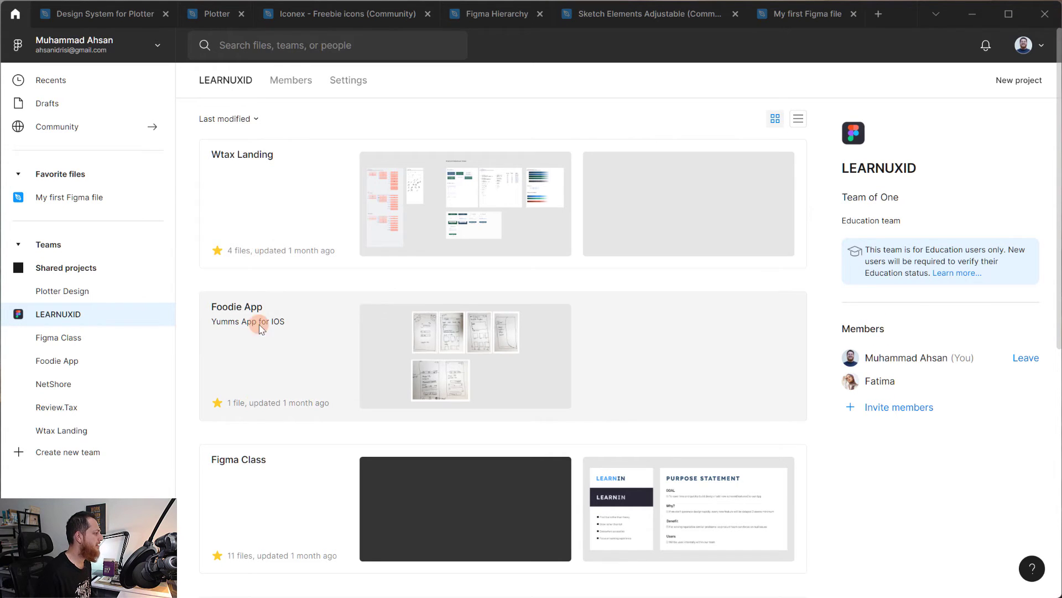
{"action": "scroll", "coordinate": [262, 323], "scroll_direction": "down", "scroll_amount": 5}
{"action": "scroll", "coordinate": [270, 474], "scroll_direction": "up", "scroll_amount": 5}
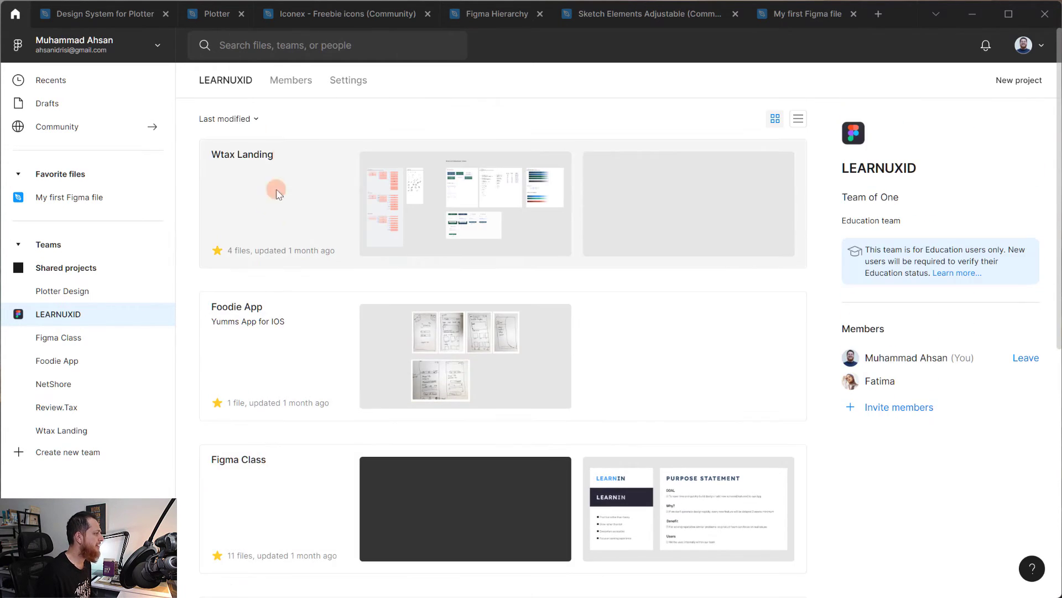
Look through the LEARNUXID team's member list with its permissions, then view the team settings
{"action": "left_click", "coordinate": [291, 81]}
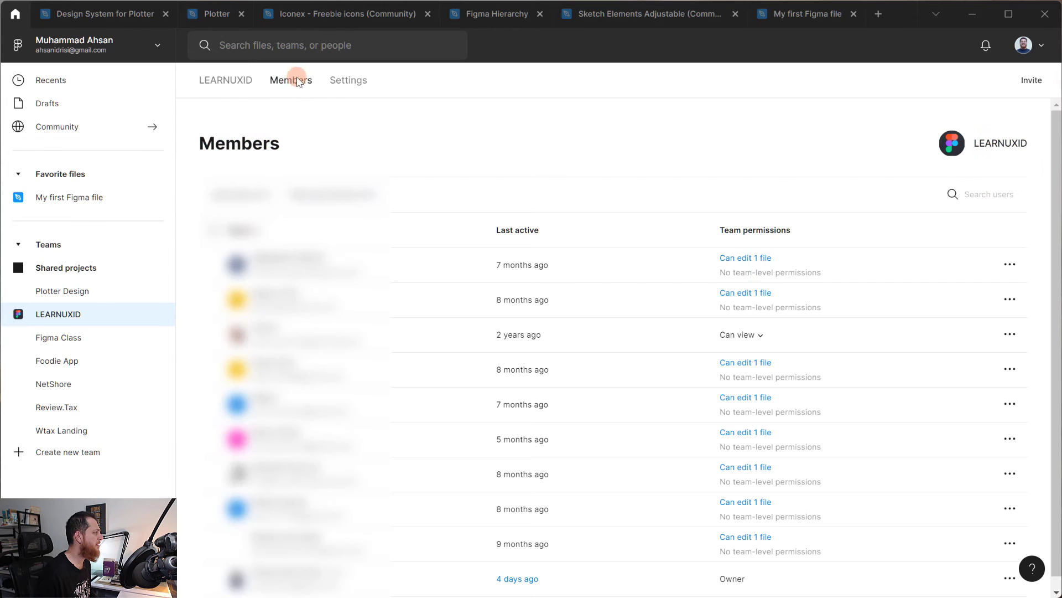
{"action": "scroll", "coordinate": [310, 260], "scroll_direction": "down", "scroll_amount": 1}
{"action": "scroll", "coordinate": [312, 287], "scroll_direction": "down", "scroll_amount": 5}
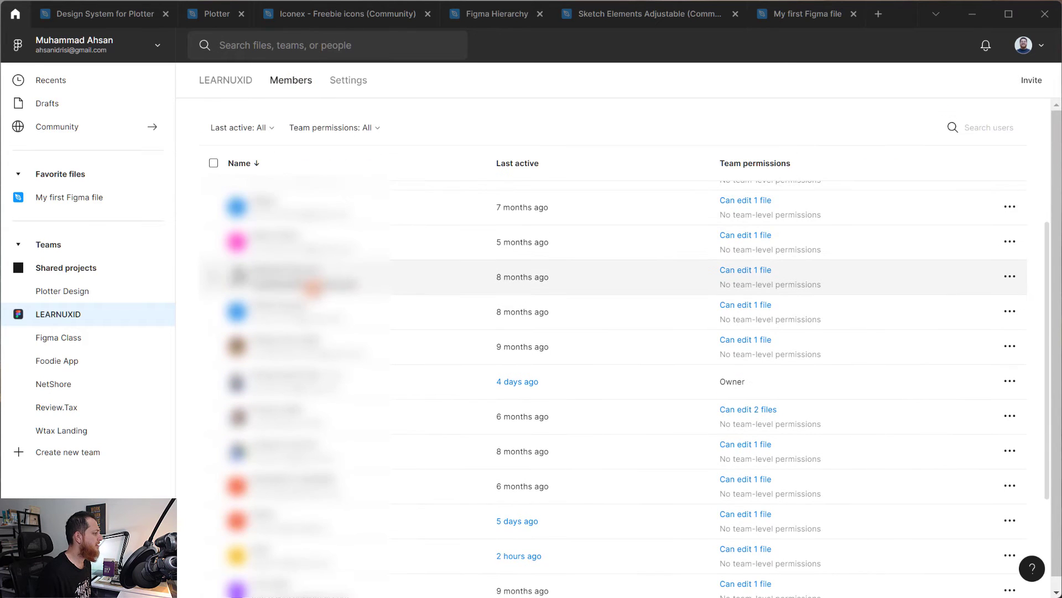
{"action": "scroll", "coordinate": [315, 221], "scroll_direction": "up", "scroll_amount": 6}
{"action": "scroll", "coordinate": [316, 199], "scroll_direction": "down", "scroll_amount": 2}
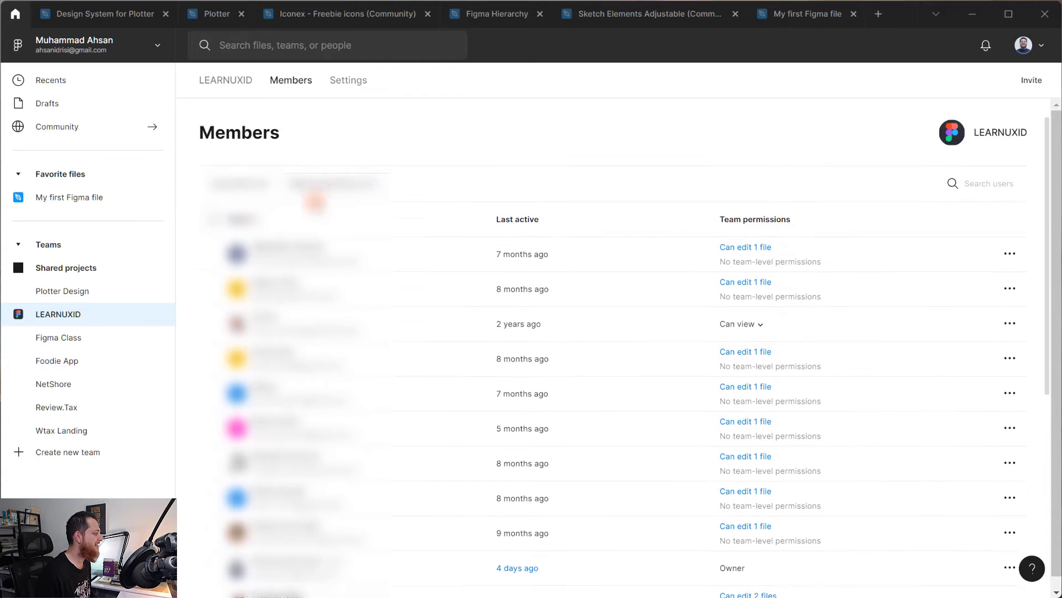
{"action": "scroll", "coordinate": [316, 201], "scroll_direction": "up", "scroll_amount": 2}
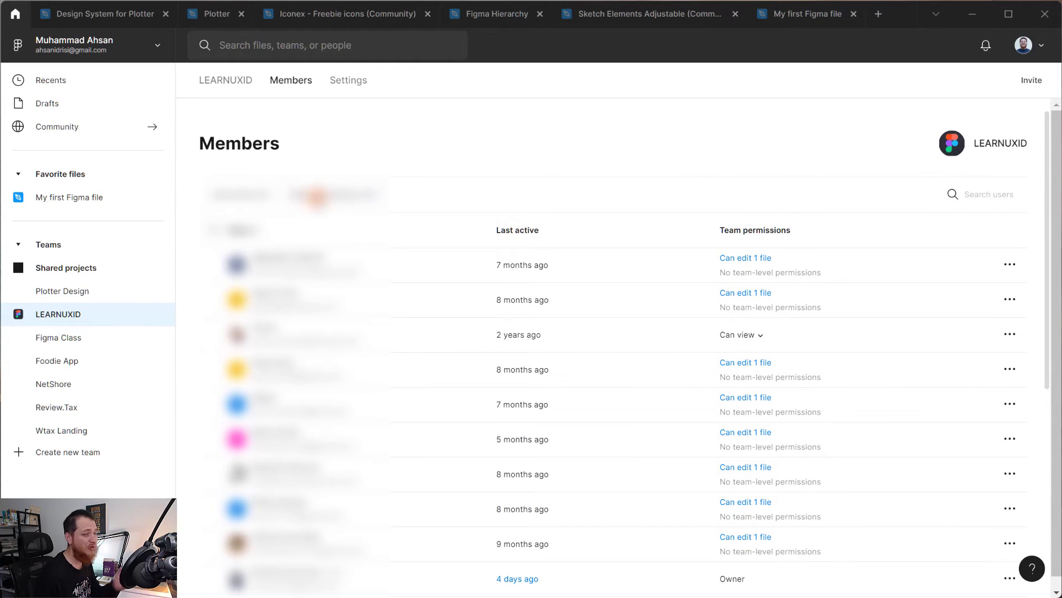
{"action": "left_click", "coordinate": [345, 82]}
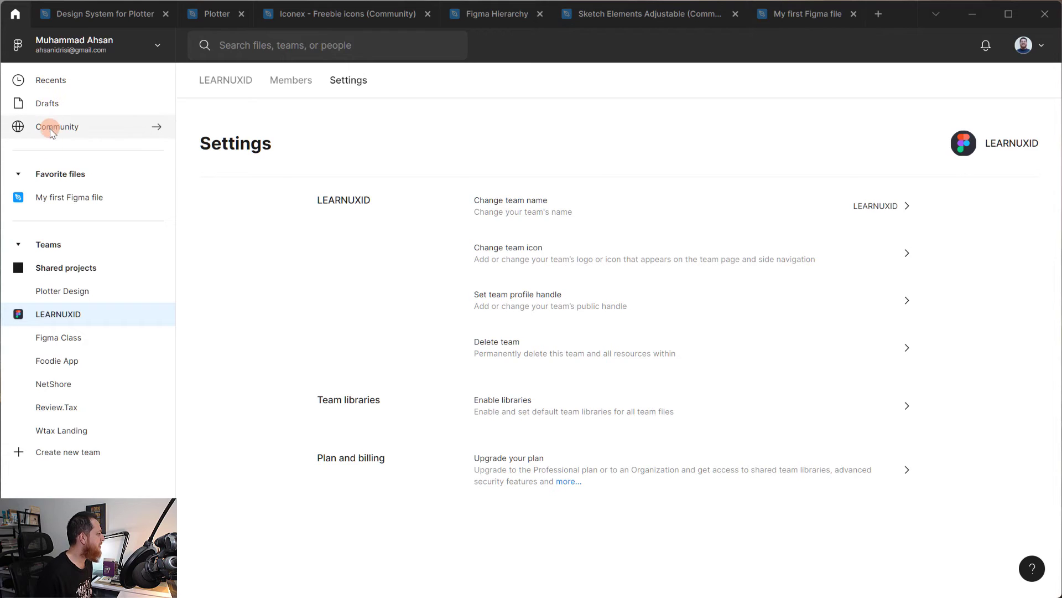
Compare the Figma Hierarchy diagram with the team's home screen, then return to My first Figma file
{"action": "left_click", "coordinate": [496, 16]}
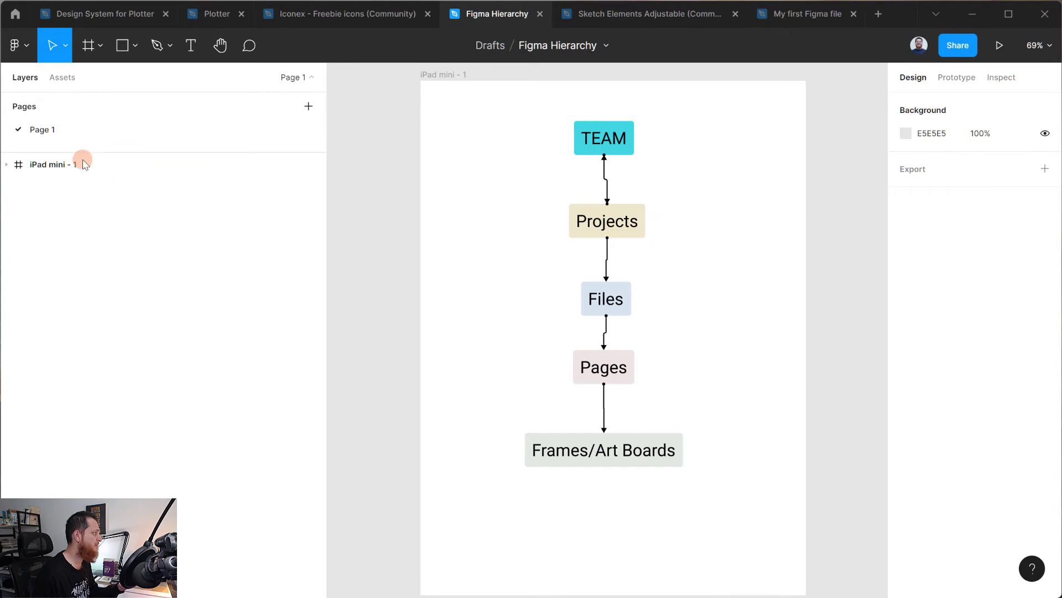
{"action": "left_click", "coordinate": [15, 14]}
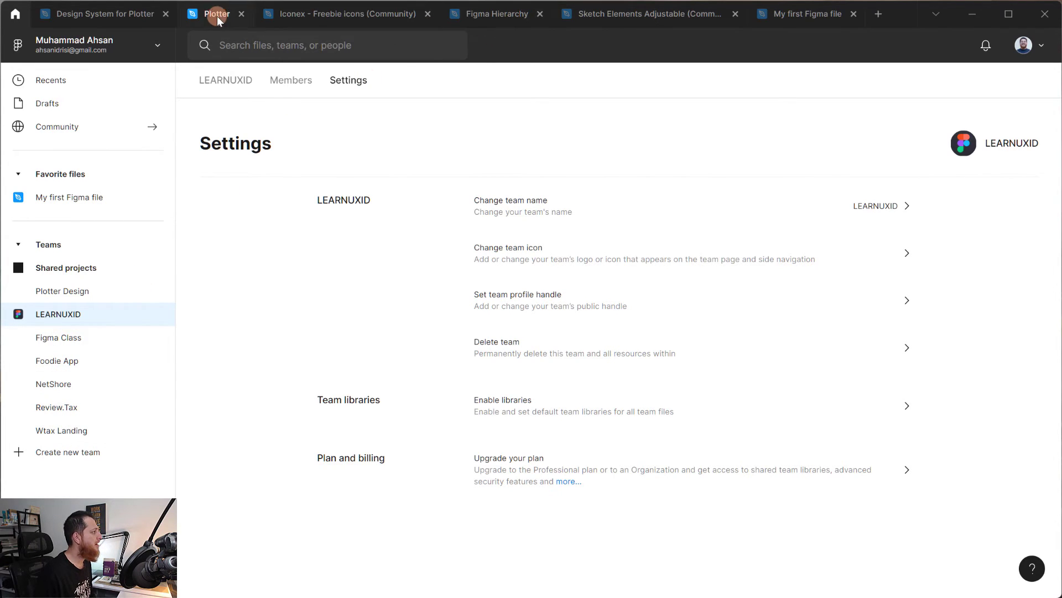
{"action": "left_click", "coordinate": [507, 15]}
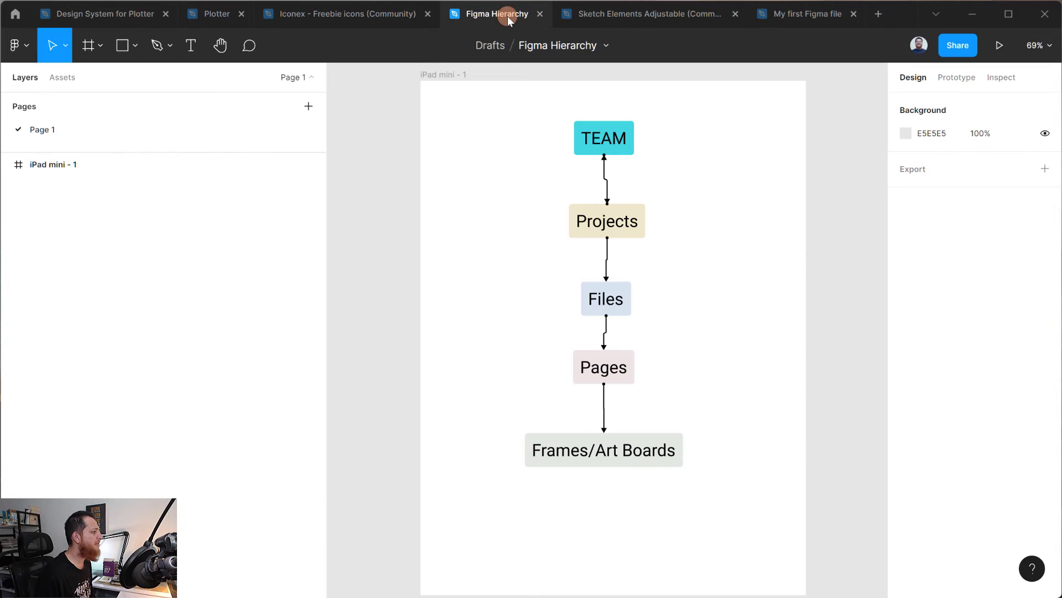
{"action": "left_click", "coordinate": [571, 298]}
{"action": "left_click", "coordinate": [336, 196]}
{"action": "left_click", "coordinate": [104, 15]}
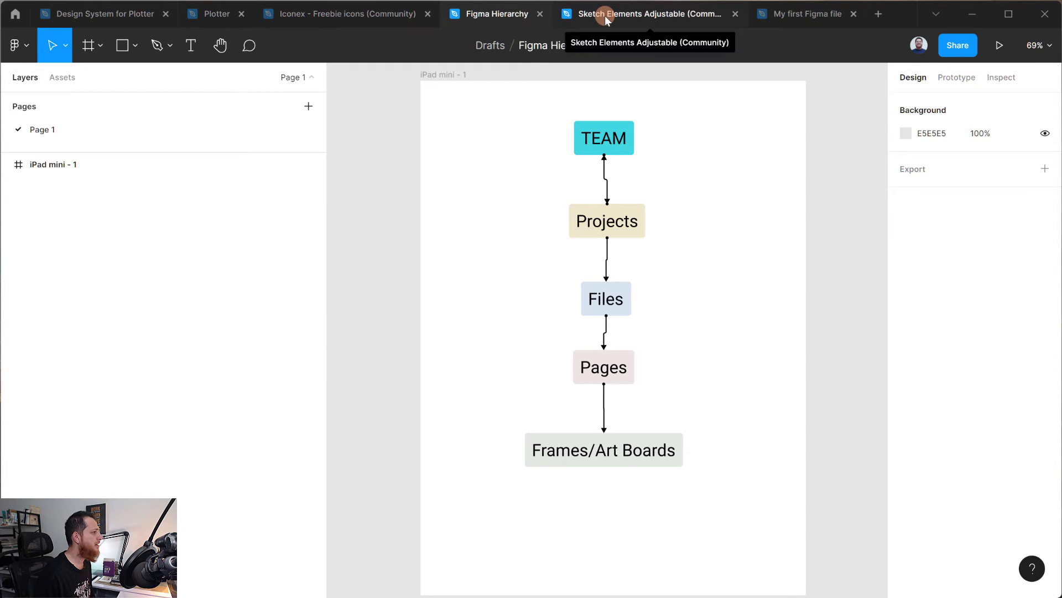
{"action": "left_click", "coordinate": [797, 15]}
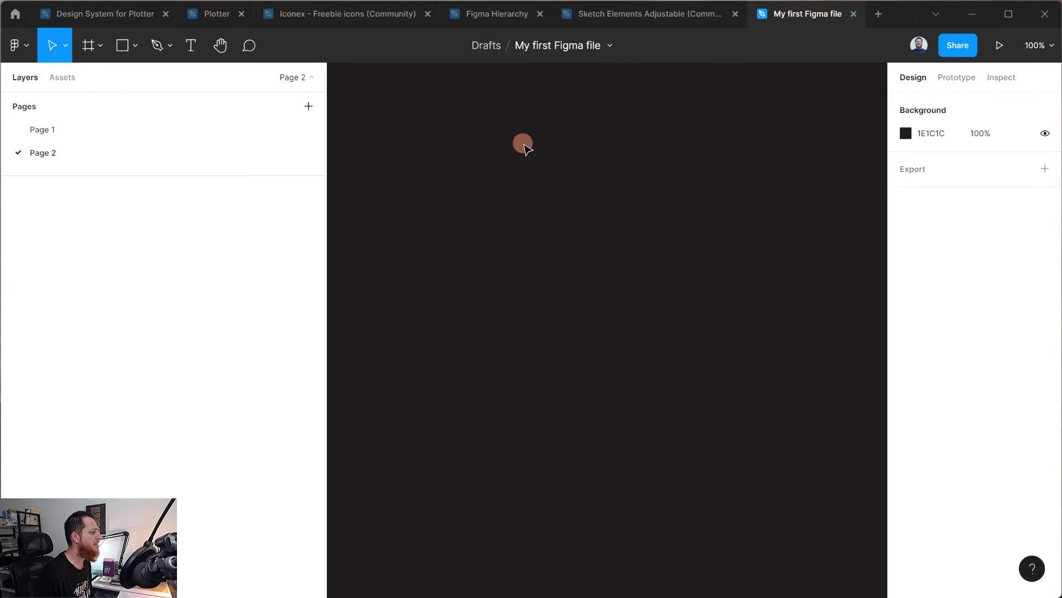
Show Page 1 of the file, then look at the Pages and Frames/Art Boards levels in the Figma Hierarchy diagram
{"action": "key", "text": "f"}
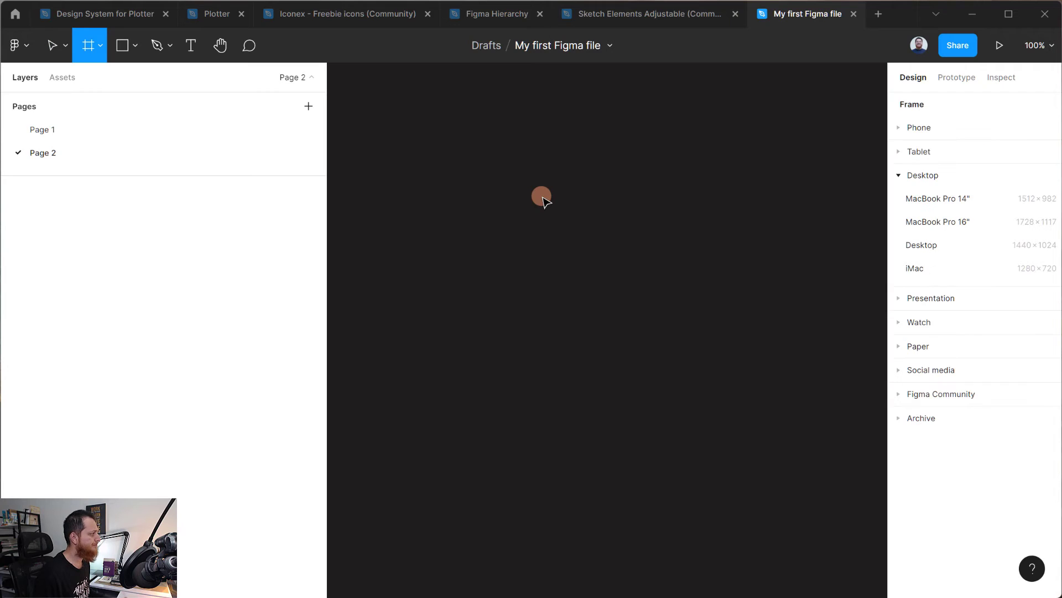
{"action": "left_click", "coordinate": [50, 129]}
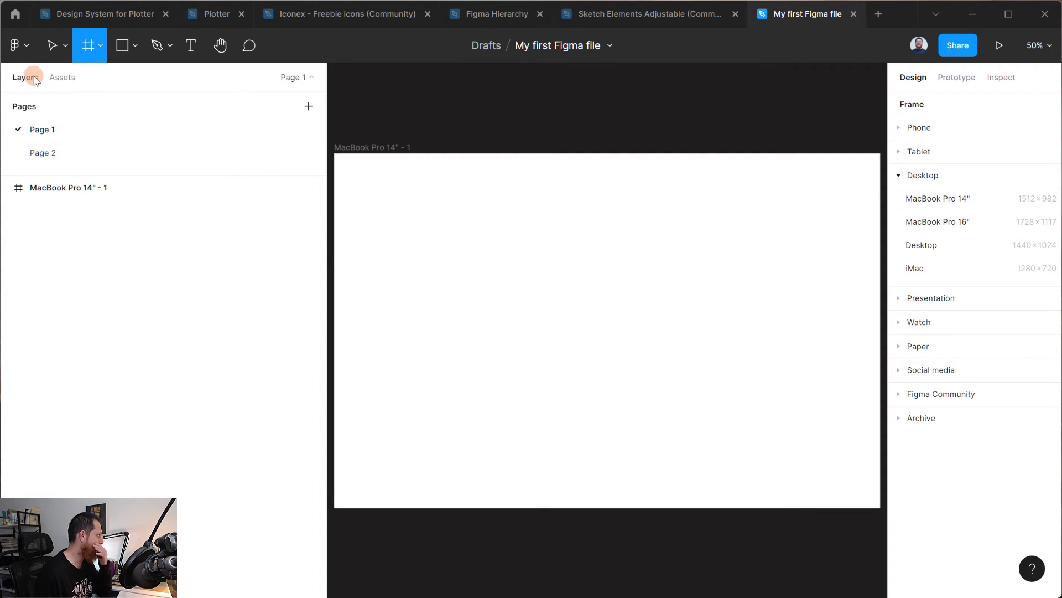
{"action": "left_click", "coordinate": [486, 13]}
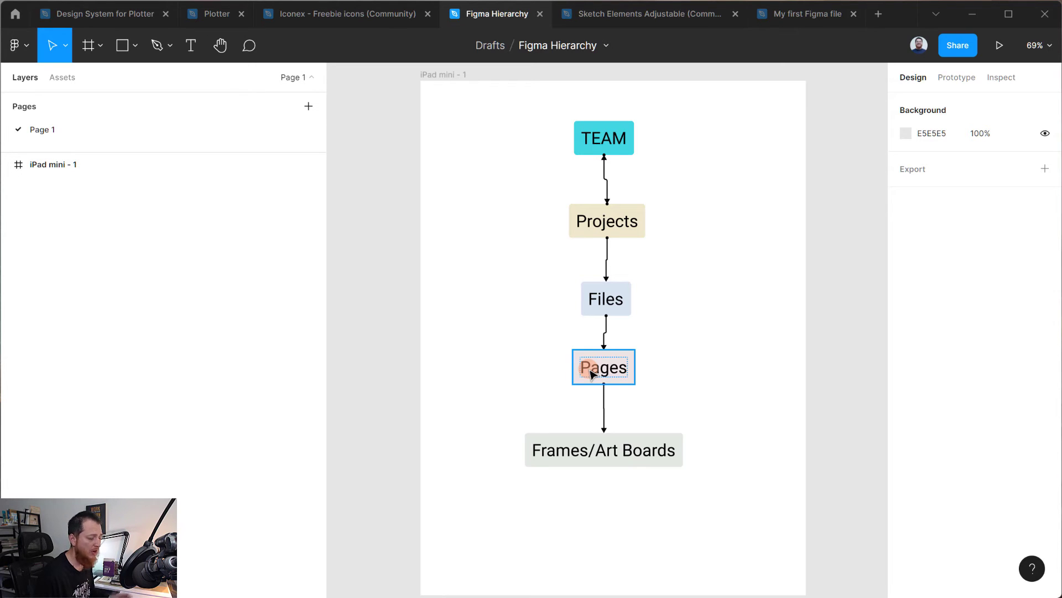
{"action": "left_click", "coordinate": [586, 451]}
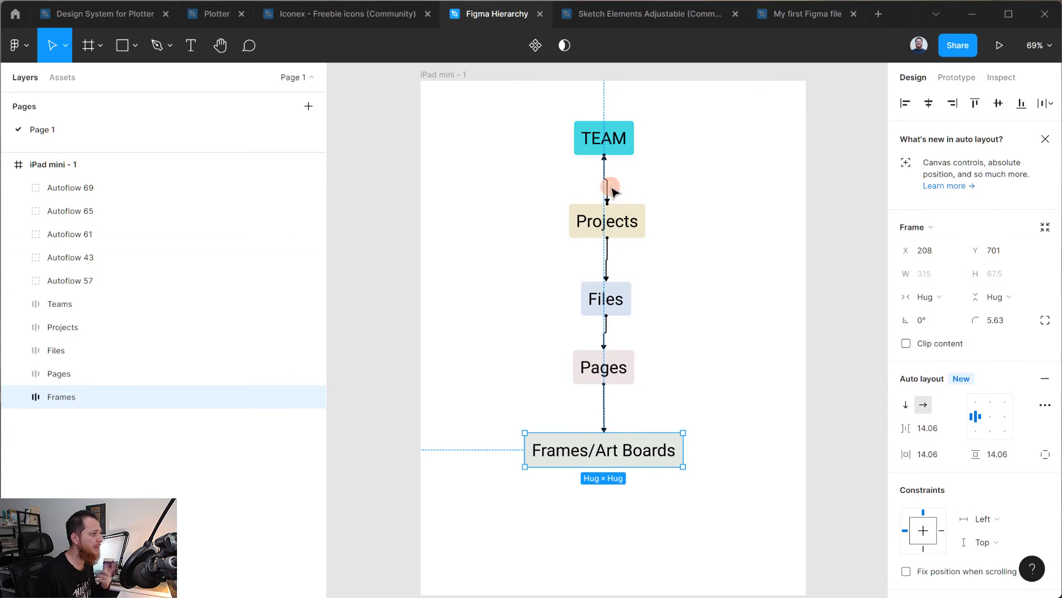
Return to My first Figma file and move the MacBook Pro 14" frame up and to the left on Page 1's canvas
{"action": "left_click", "coordinate": [791, 17]}
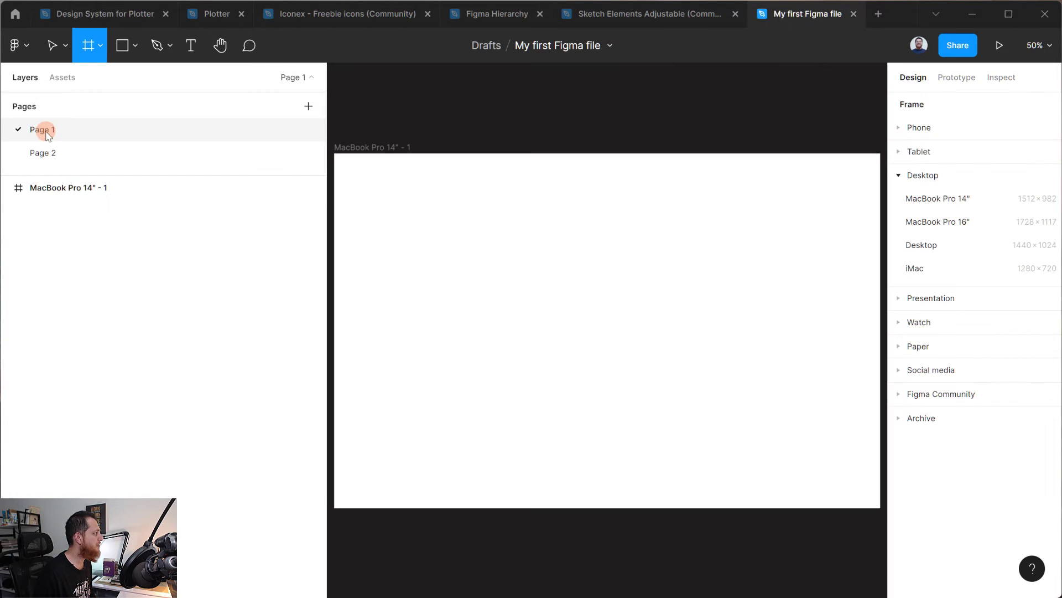
{"action": "key", "text": "minus"}
{"action": "key", "text": "minus"}
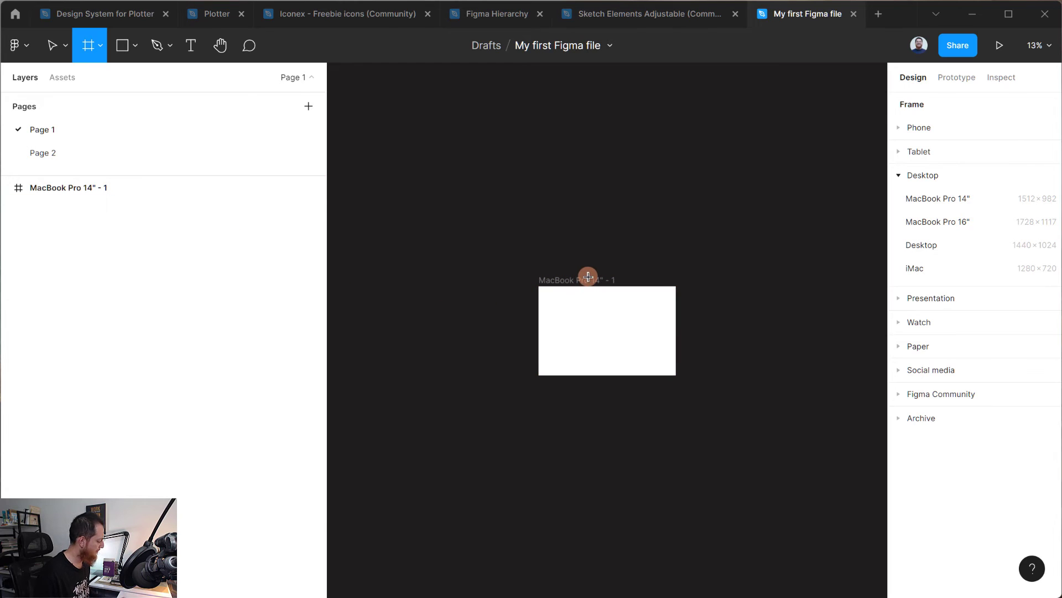
{"action": "key", "text": "v"}
{"action": "left_click_drag", "start_coordinate": [589, 277], "coordinate": [423, 195]}
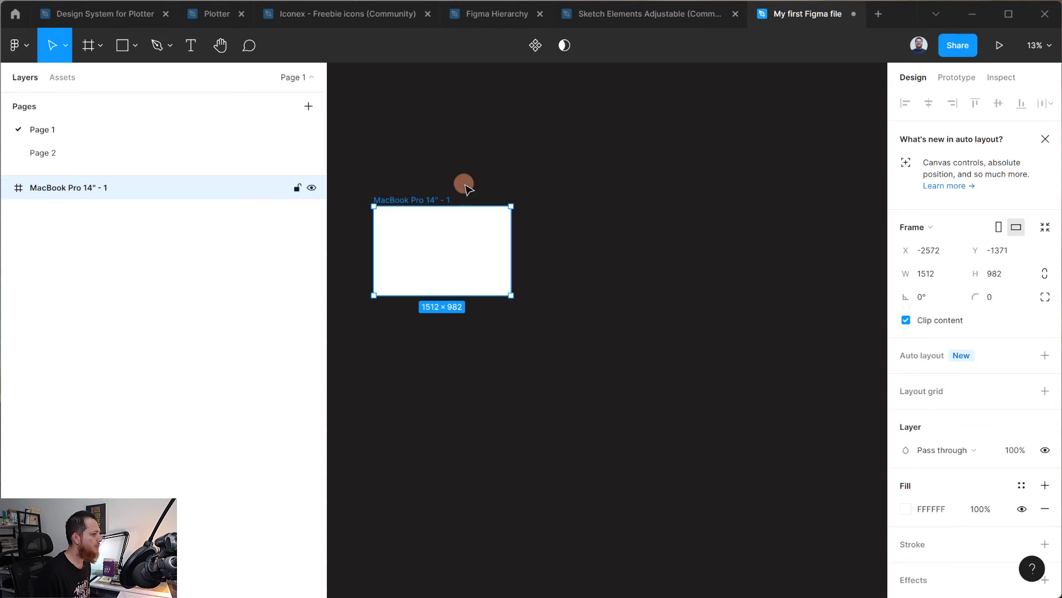
Add an iPhone 13 Pro Max frame and place it just right of the MacBook Pro 14" frame, aligned with its top edge
{"action": "left_click", "coordinate": [742, 270]}
{"action": "key", "text": "a"}
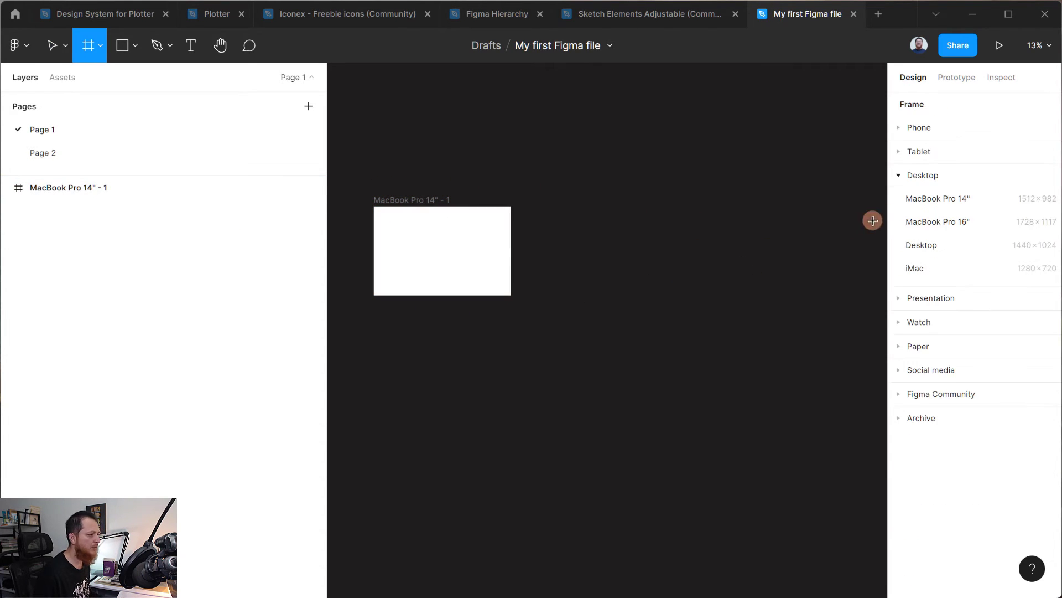
{"action": "left_click", "coordinate": [899, 127]}
{"action": "left_click", "coordinate": [924, 148]}
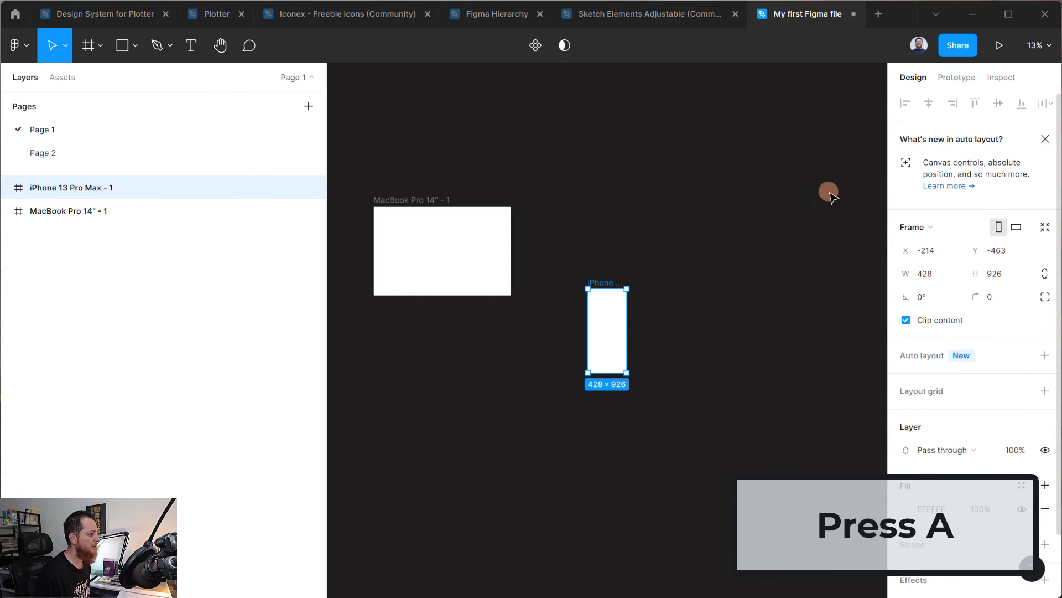
{"action": "left_click_drag", "start_coordinate": [612, 327], "coordinate": [556, 249]}
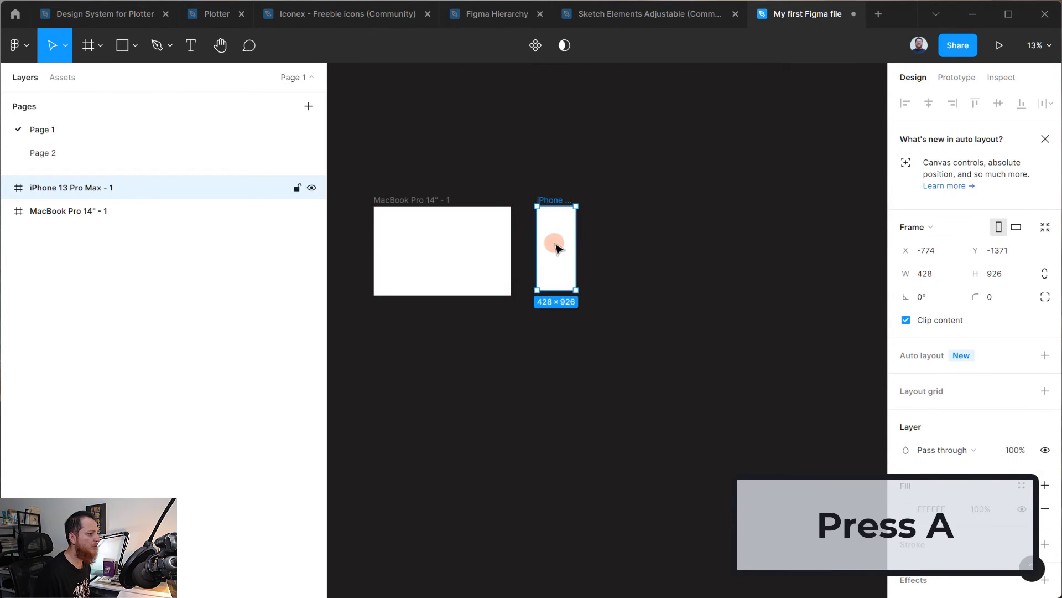
Add an iPhone SE frame and place it just right of the iPhone 13 Pro Max frame, with their bottom edges aligned
{"action": "key", "text": "a"}
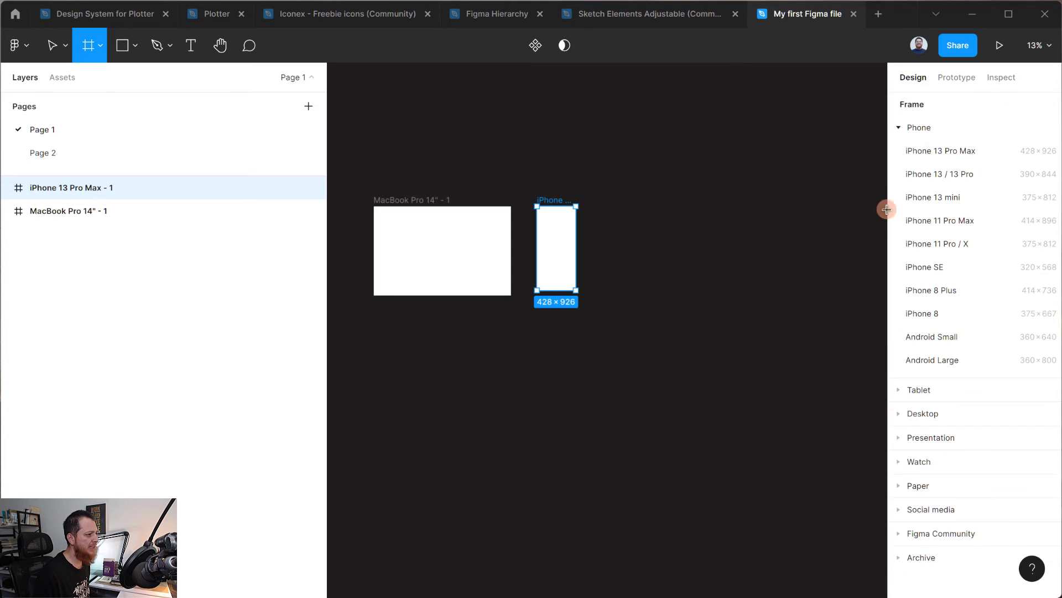
{"action": "left_click", "coordinate": [931, 266]}
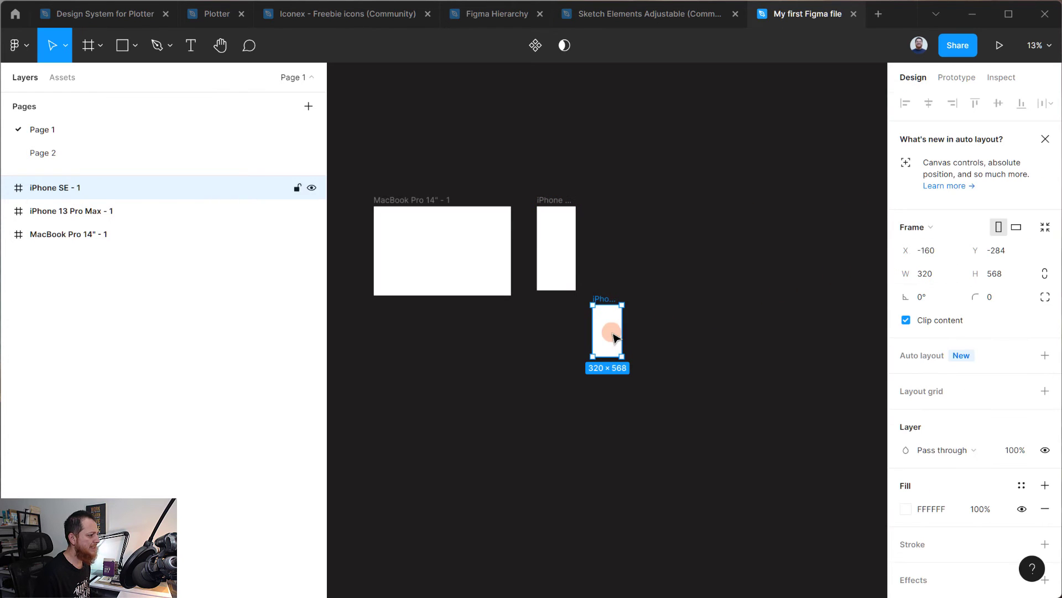
{"action": "left_click_drag", "start_coordinate": [612, 332], "coordinate": [612, 266]}
Add an iPad Pro 11" frame from the tablet presets and place it right of the iPhone SE frame
{"action": "key", "text": "a"}
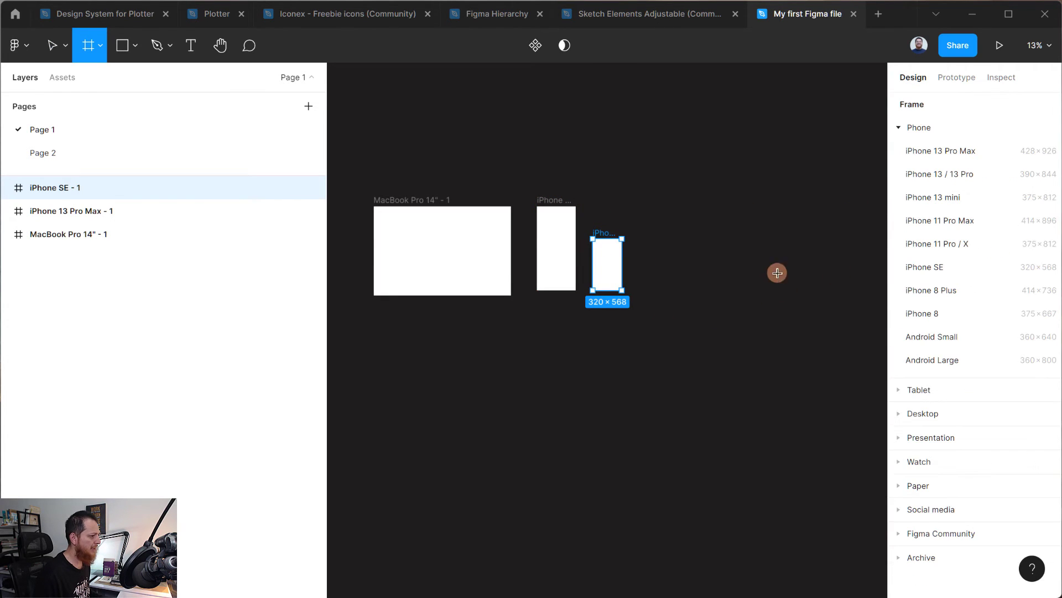
{"action": "left_click", "coordinate": [898, 393]}
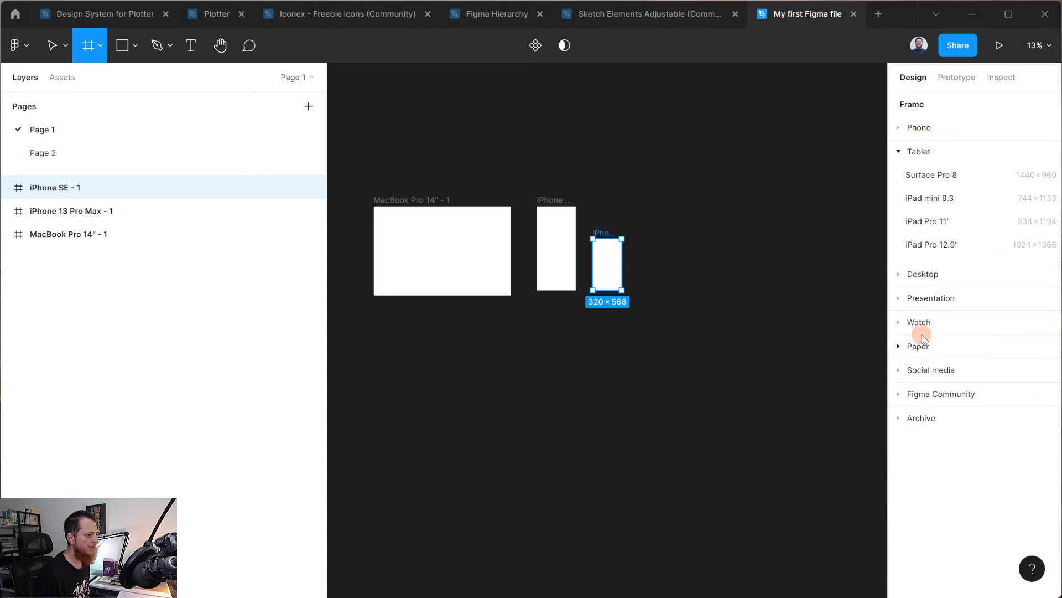
{"action": "left_click", "coordinate": [928, 221]}
{"action": "left_click_drag", "start_coordinate": [661, 332], "coordinate": [669, 240]}
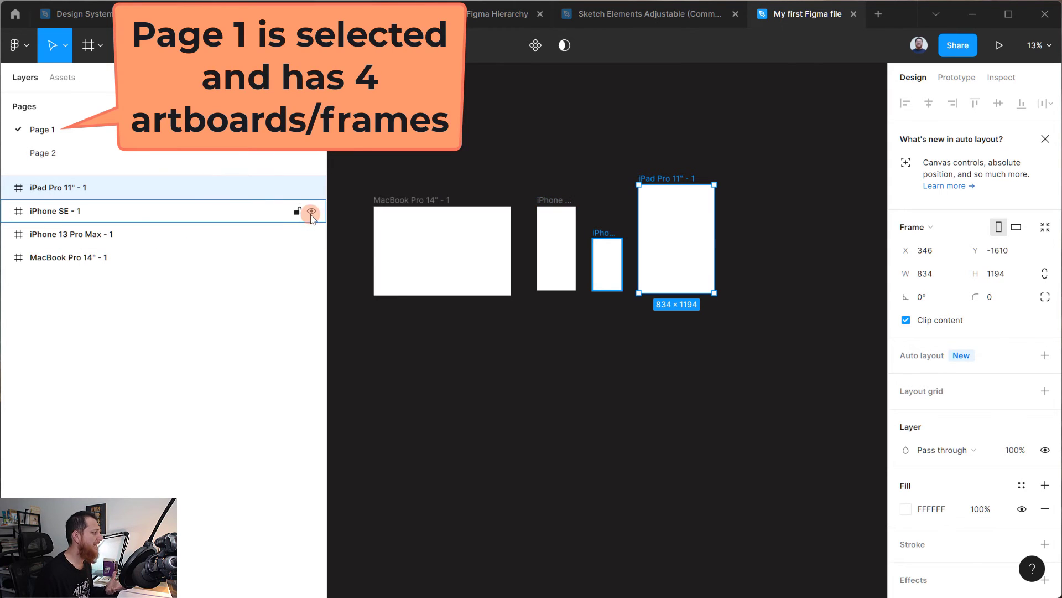
Compare Page 2 with the frames on Page 1, then view the Figma Hierarchy diagram again
{"action": "left_click", "coordinate": [42, 153]}
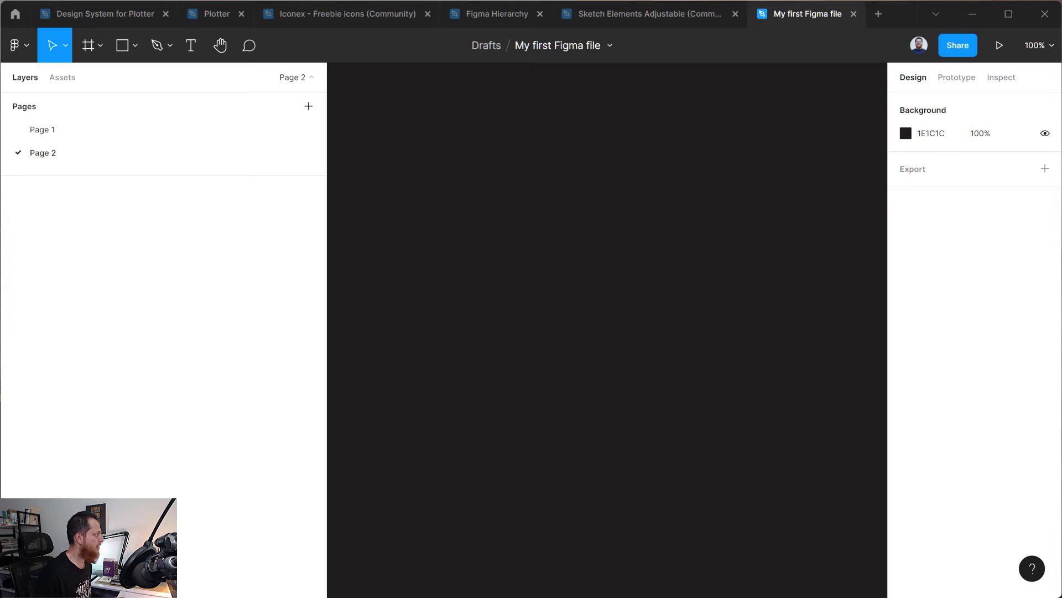
{"action": "left_click", "coordinate": [39, 129]}
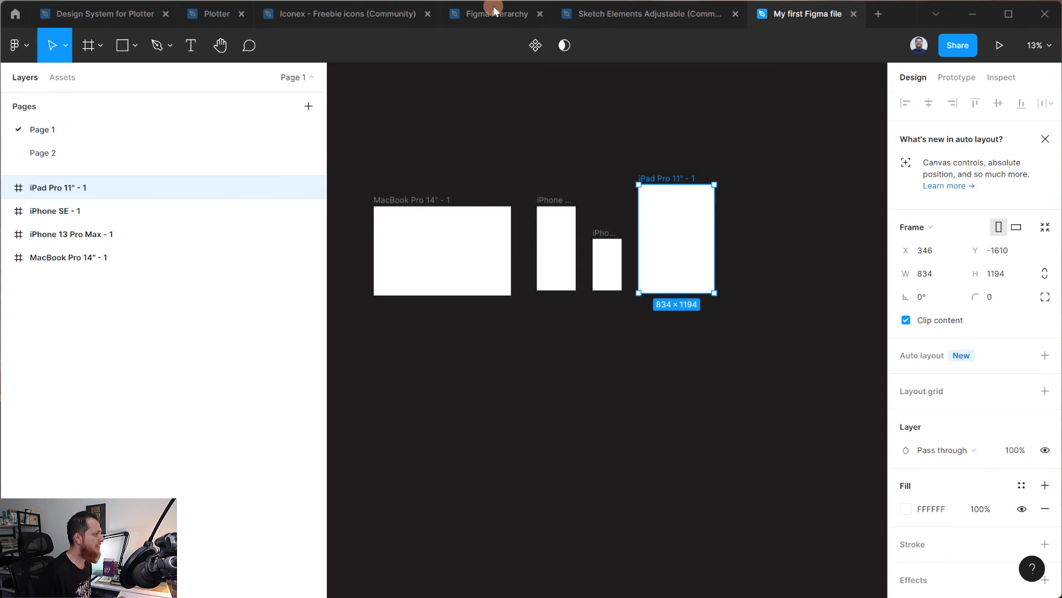
{"action": "left_click", "coordinate": [496, 12]}
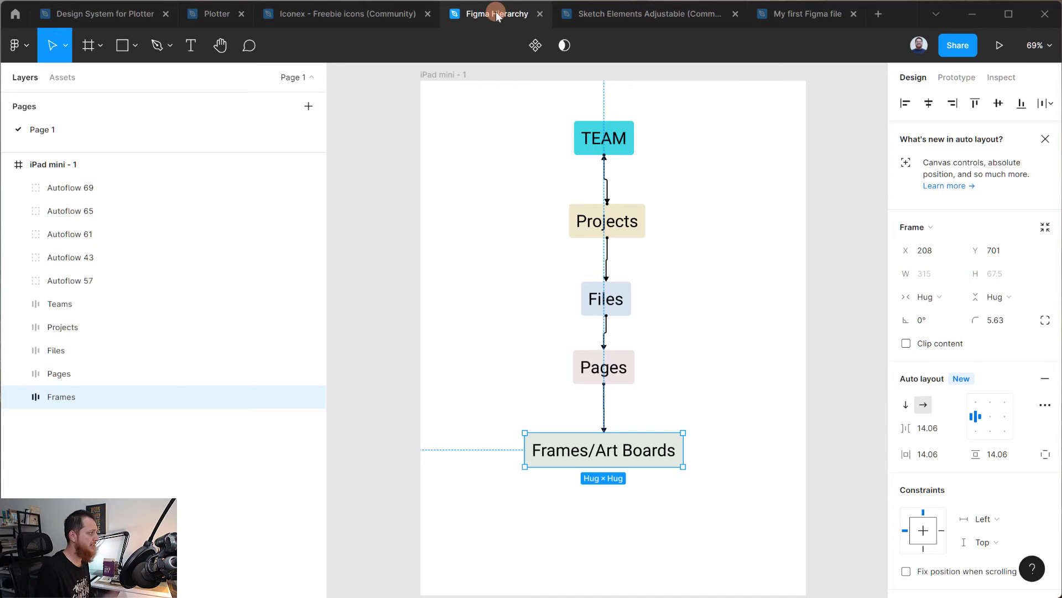
Show the LEARNUXID team's Figma Class project from the home screen and look through its design files
{"action": "left_click", "coordinate": [15, 13]}
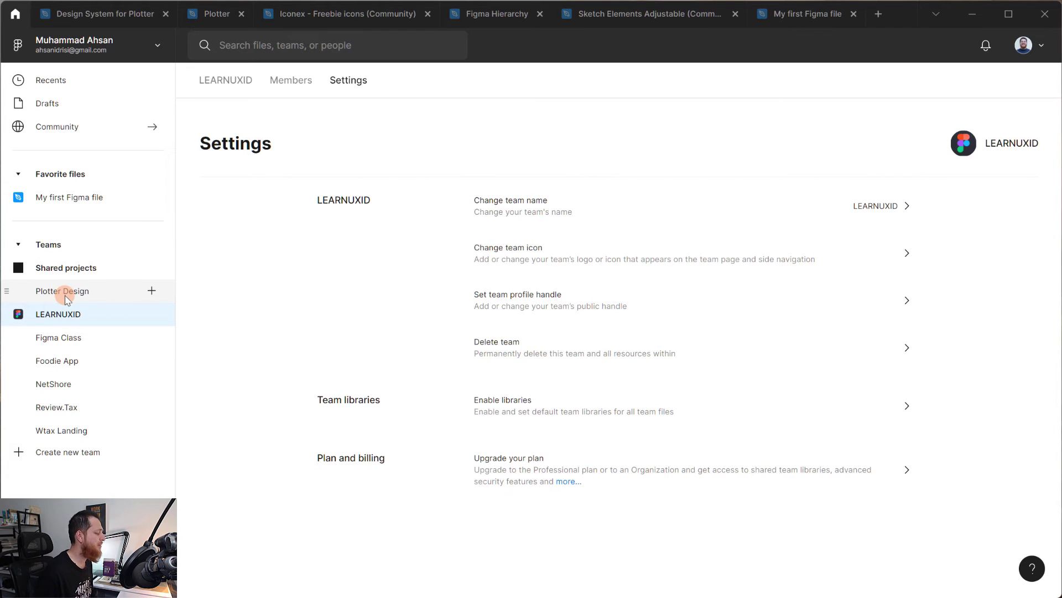
{"action": "left_click", "coordinate": [64, 338]}
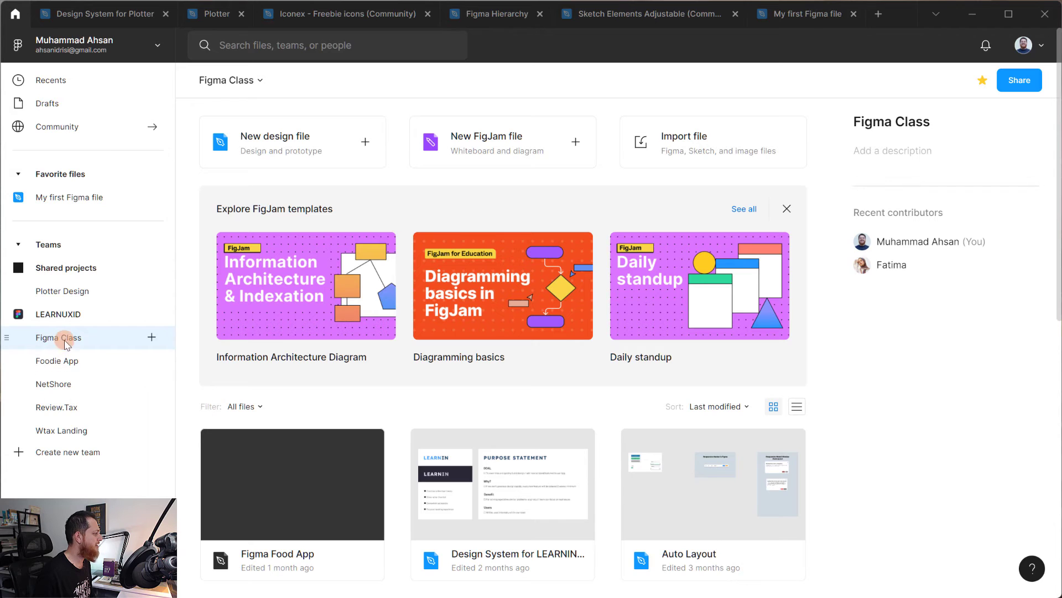
{"action": "scroll", "coordinate": [327, 419], "scroll_direction": "down", "scroll_amount": 1}
{"action": "scroll", "coordinate": [328, 419], "scroll_direction": "down", "scroll_amount": 3}
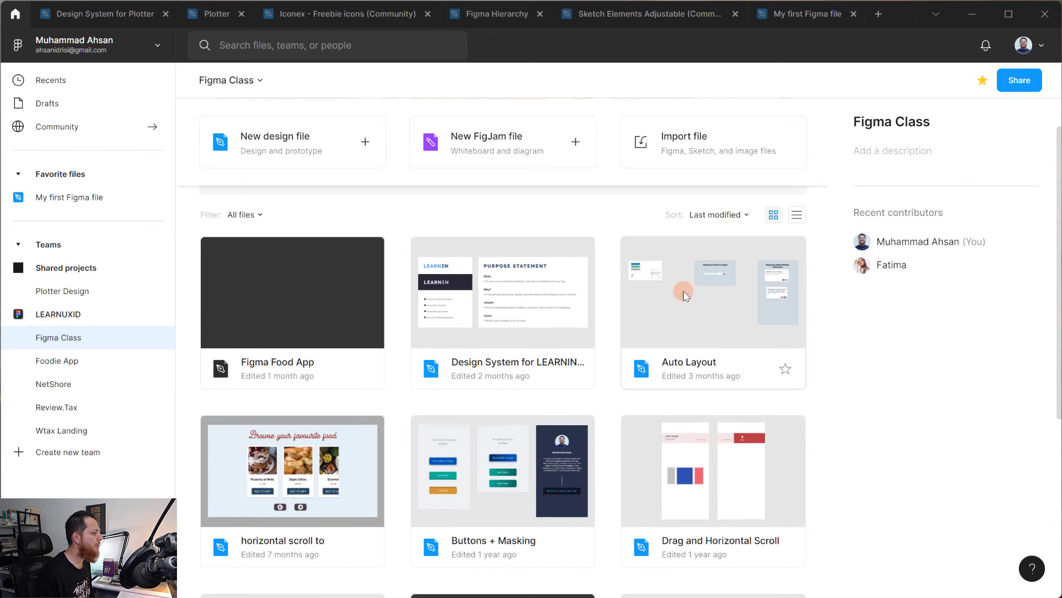
{"action": "scroll", "coordinate": [553, 451], "scroll_direction": "up", "scroll_amount": 1}
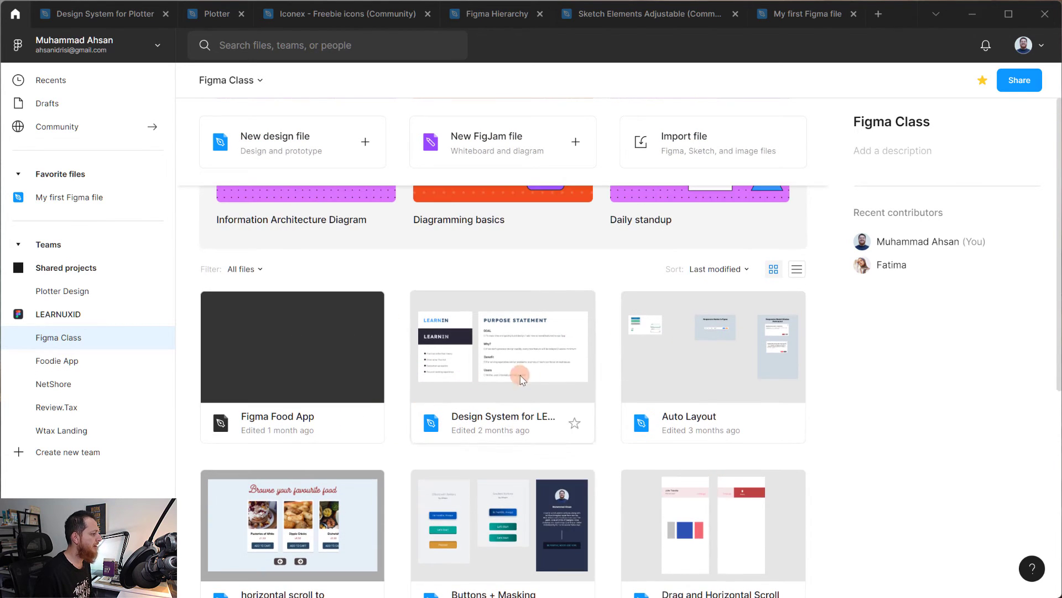
{"action": "scroll", "coordinate": [335, 498], "scroll_direction": "down", "scroll_amount": 3}
{"action": "scroll", "coordinate": [335, 498], "scroll_direction": "down", "scroll_amount": 4}
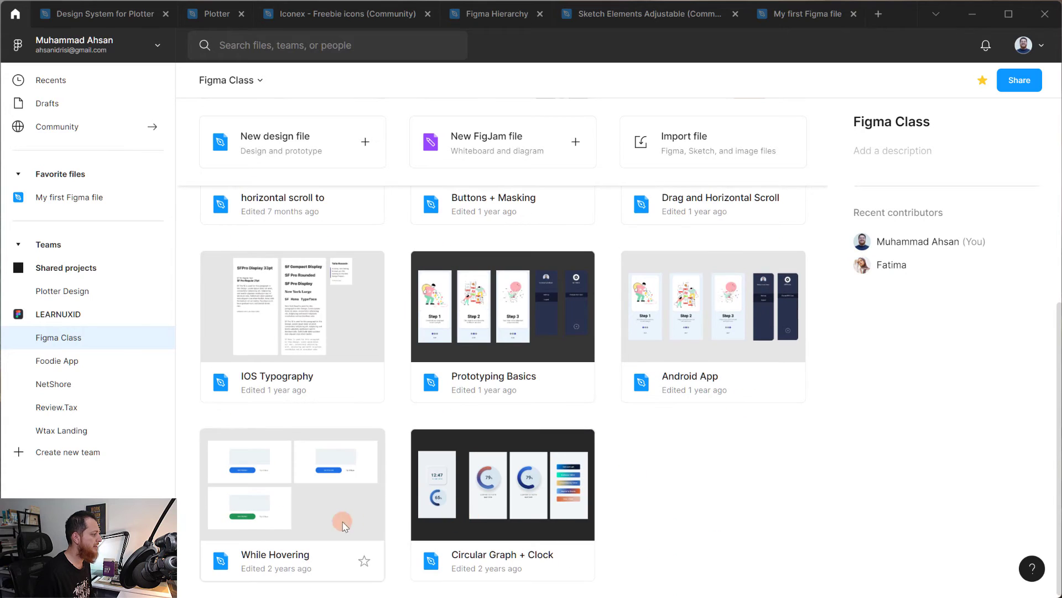
{"action": "scroll", "coordinate": [268, 520], "scroll_direction": "up", "scroll_amount": 3}
{"action": "scroll", "coordinate": [269, 520], "scroll_direction": "up", "scroll_amount": 5}
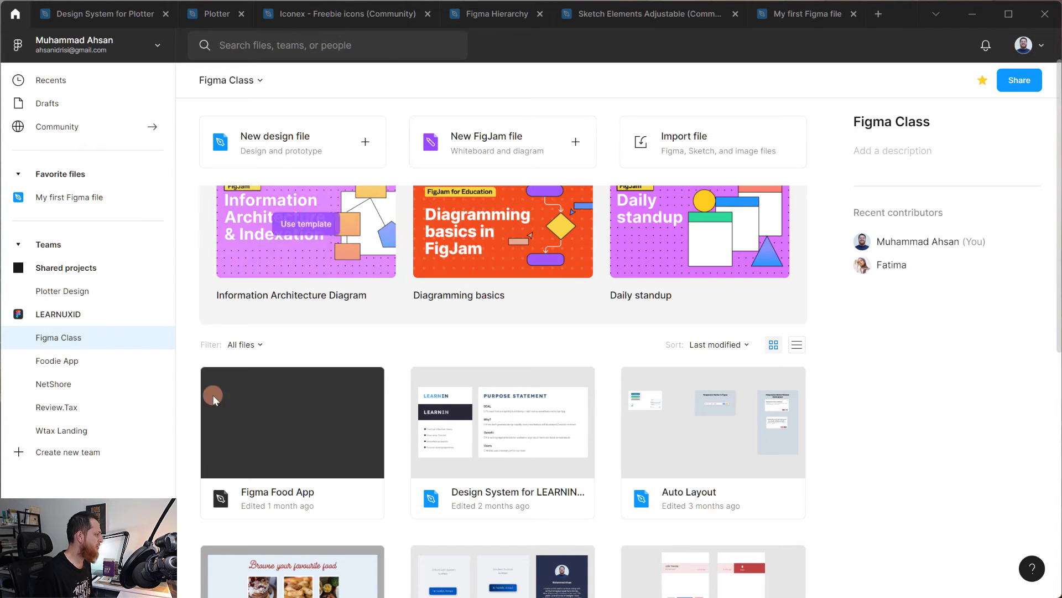
{"action": "scroll", "coordinate": [617, 479], "scroll_direction": "down", "scroll_amount": 3}
{"action": "scroll", "coordinate": [617, 478], "scroll_direction": "down", "scroll_amount": 2}
{"action": "scroll", "coordinate": [525, 468], "scroll_direction": "up", "scroll_amount": 5}
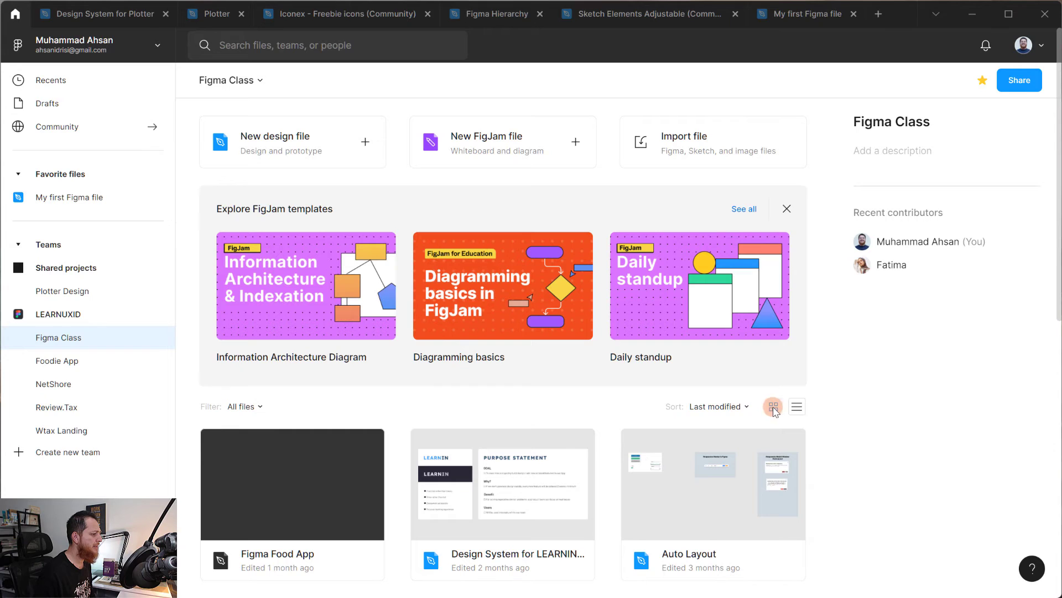
Show the Figma Class files as a list and open the file named "horizontal scroll to"
{"action": "left_click", "coordinate": [798, 408]}
{"action": "scroll", "coordinate": [742, 447], "scroll_direction": "down", "scroll_amount": 3}
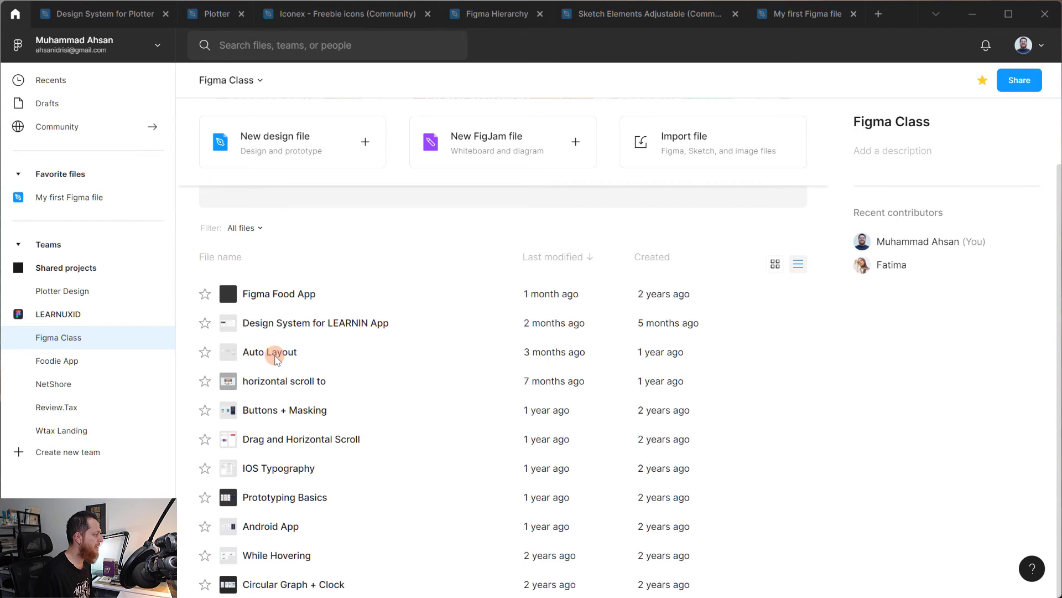
{"action": "double_click", "coordinate": [277, 383]}
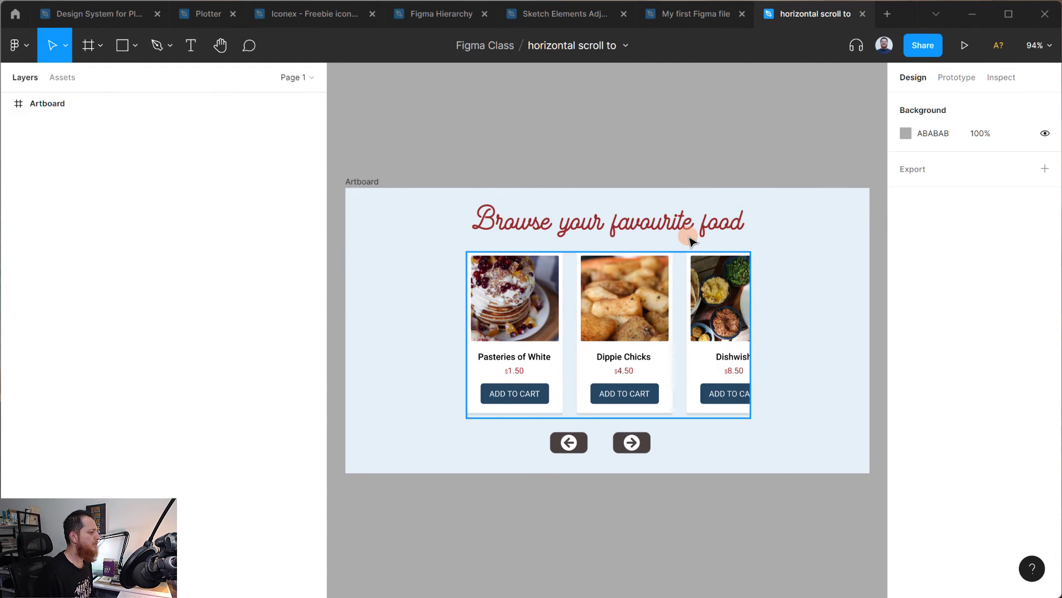
Expand the file's page list and inspect the Artboard frame on Page 1
{"action": "left_click", "coordinate": [299, 83]}
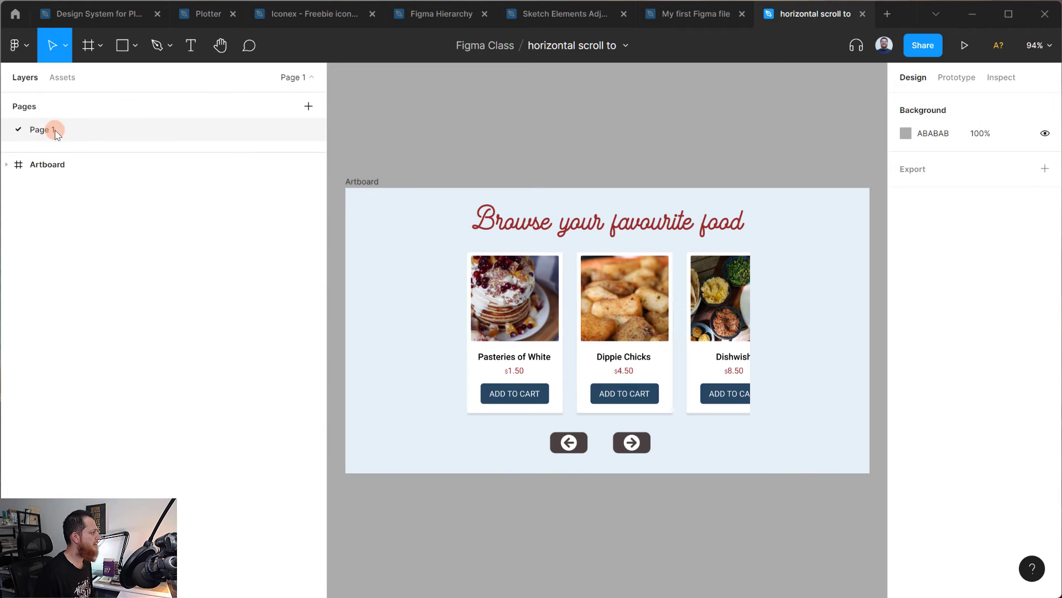
{"action": "left_click", "coordinate": [45, 167]}
{"action": "left_click", "coordinate": [44, 167]}
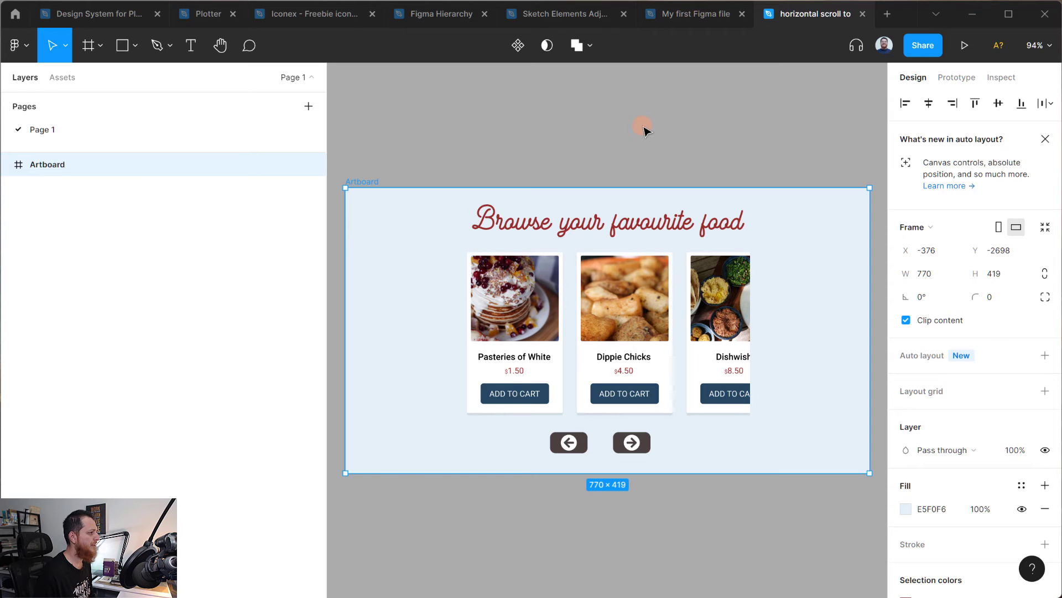
{"action": "left_click", "coordinate": [684, 110]}
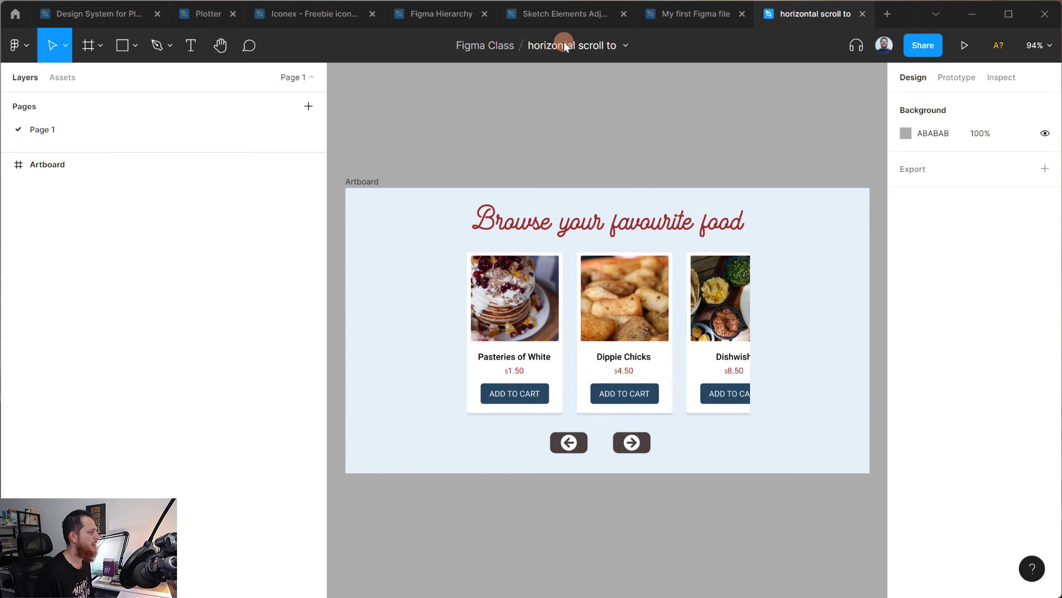
Create a new team named "UX Team" from the home screen
{"action": "left_click", "coordinate": [15, 13]}
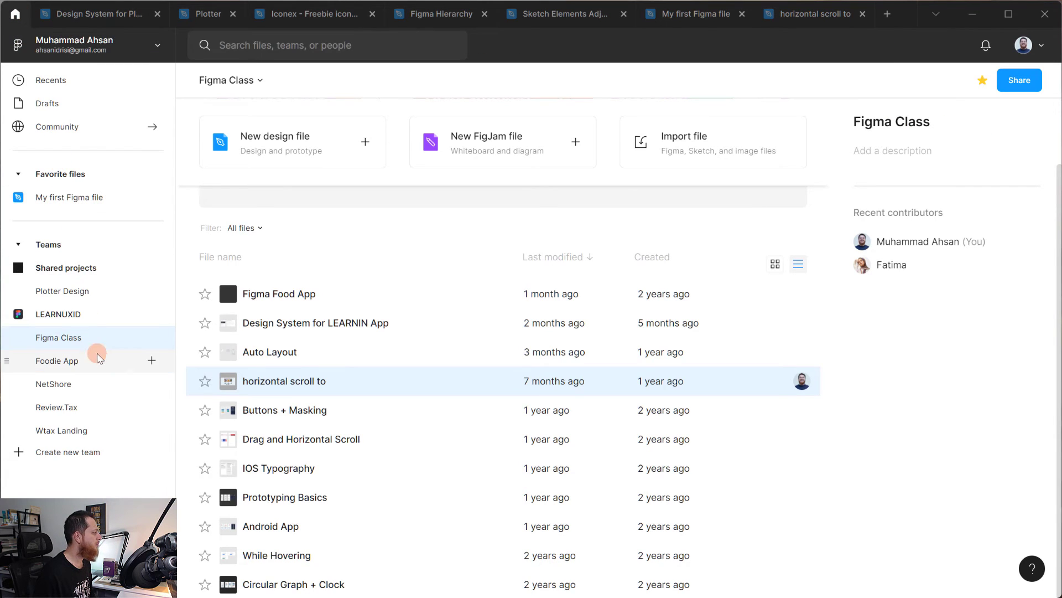
{"action": "left_click", "coordinate": [53, 453]}
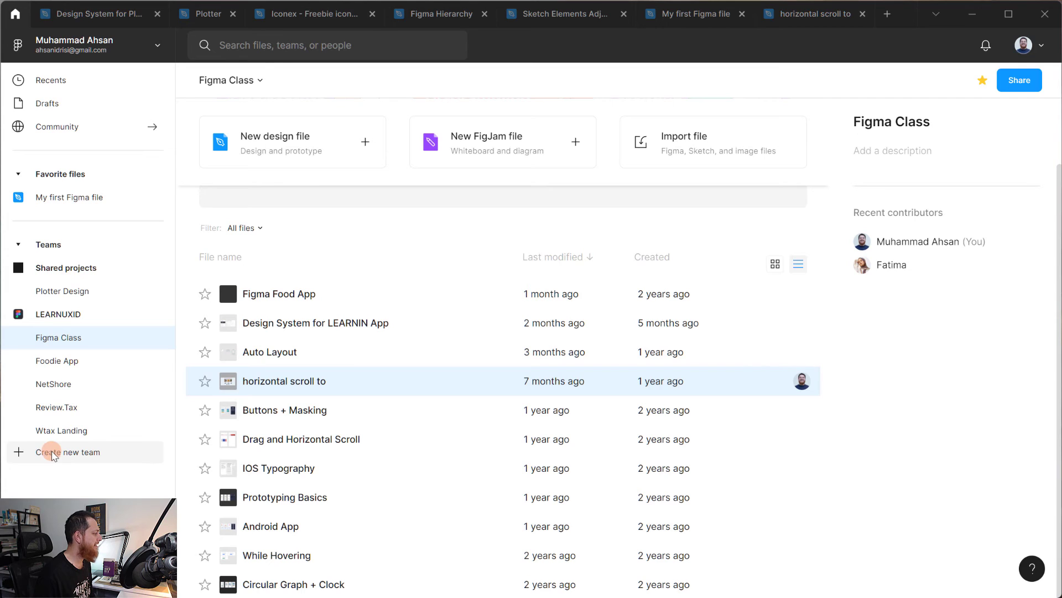
{"action": "left_click", "coordinate": [462, 238]}
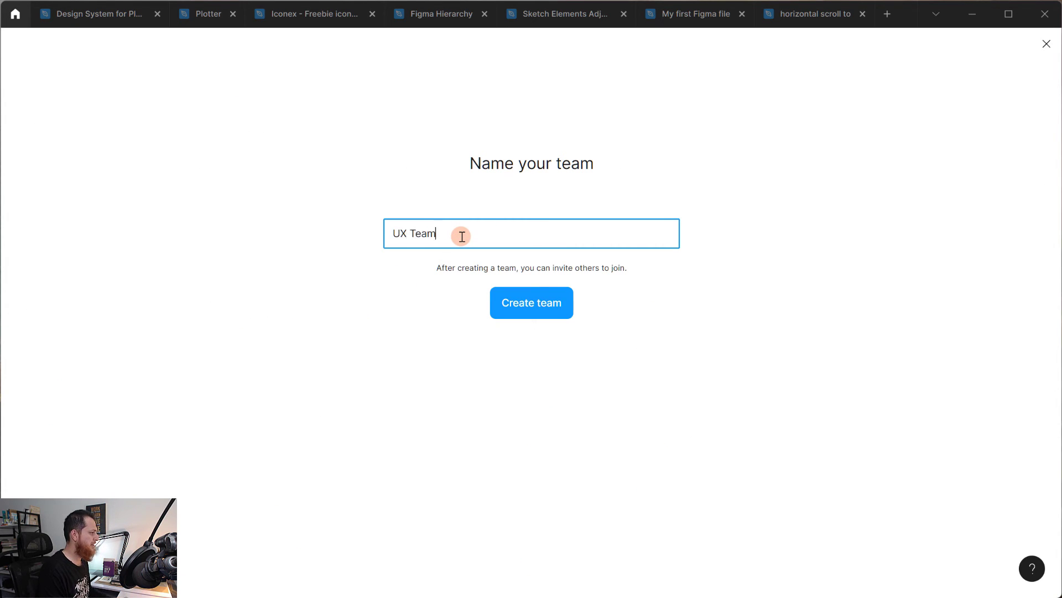
{"action": "type", "text": "UX Team"}
{"action": "left_click", "coordinate": [537, 293]}
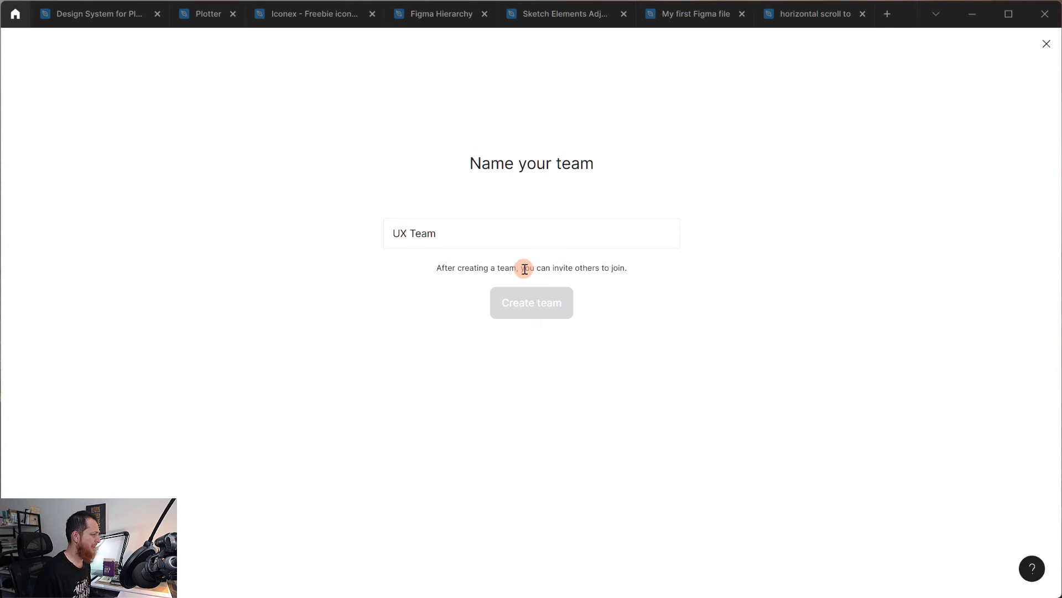
Skip adding collaborators for the new team and leave the plan selection without choosing a plan
{"action": "left_click", "coordinate": [474, 229]}
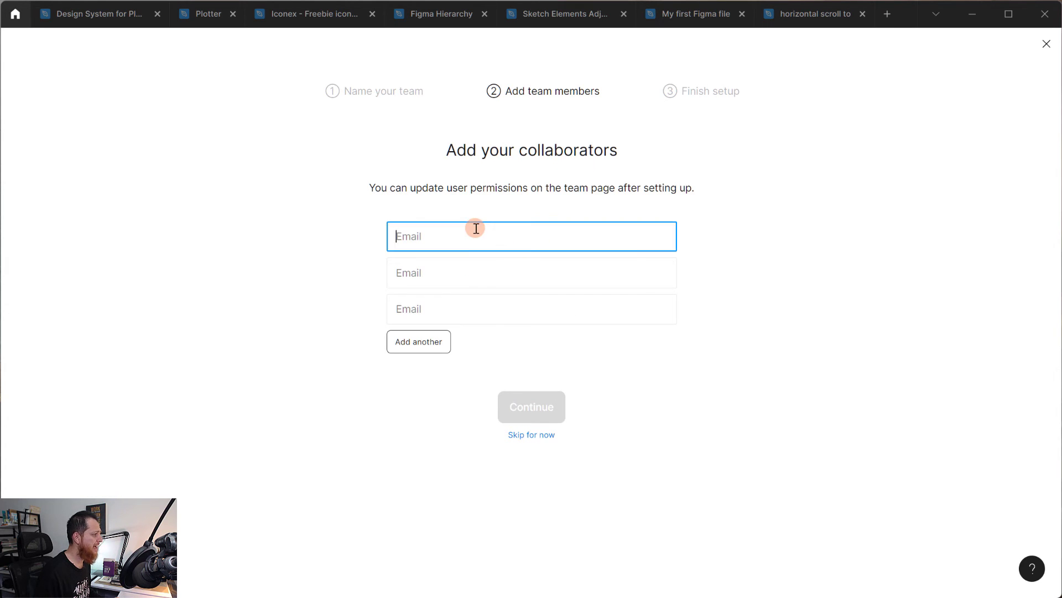
{"action": "left_click", "coordinate": [454, 313]}
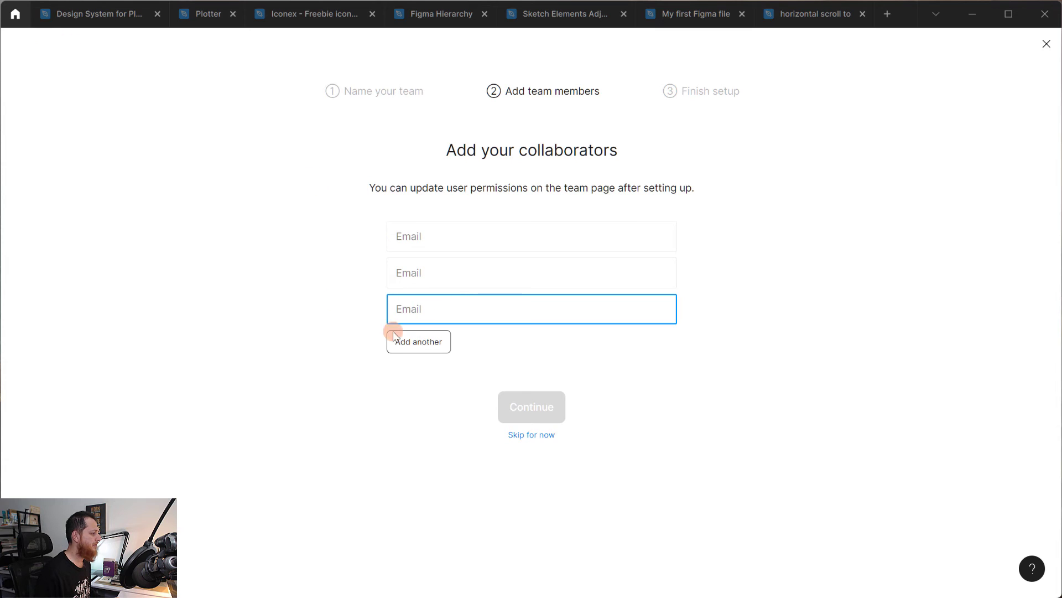
{"action": "left_click", "coordinate": [738, 164]}
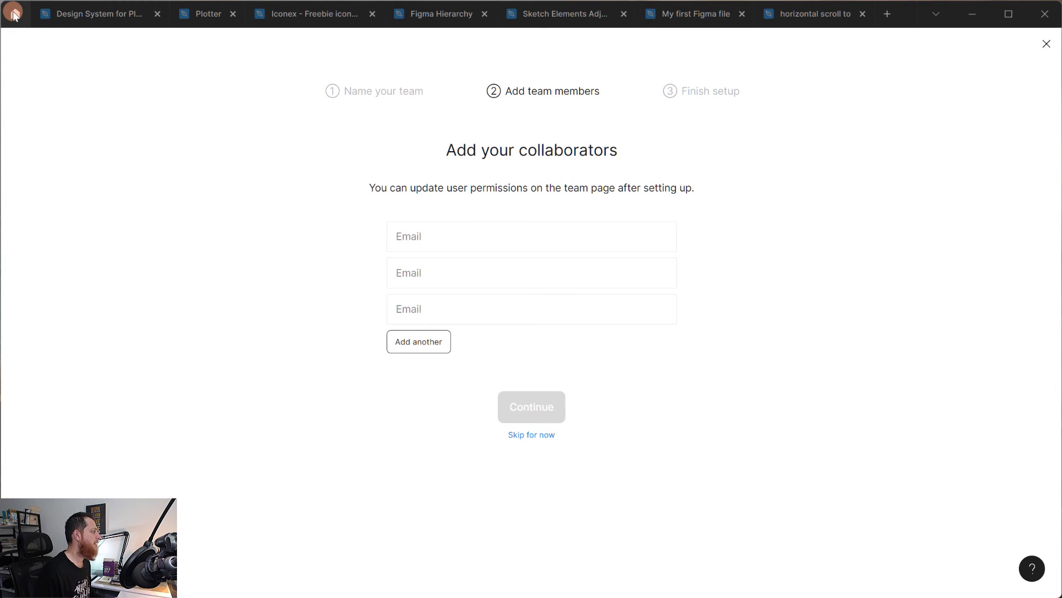
{"action": "left_click", "coordinate": [530, 434]}
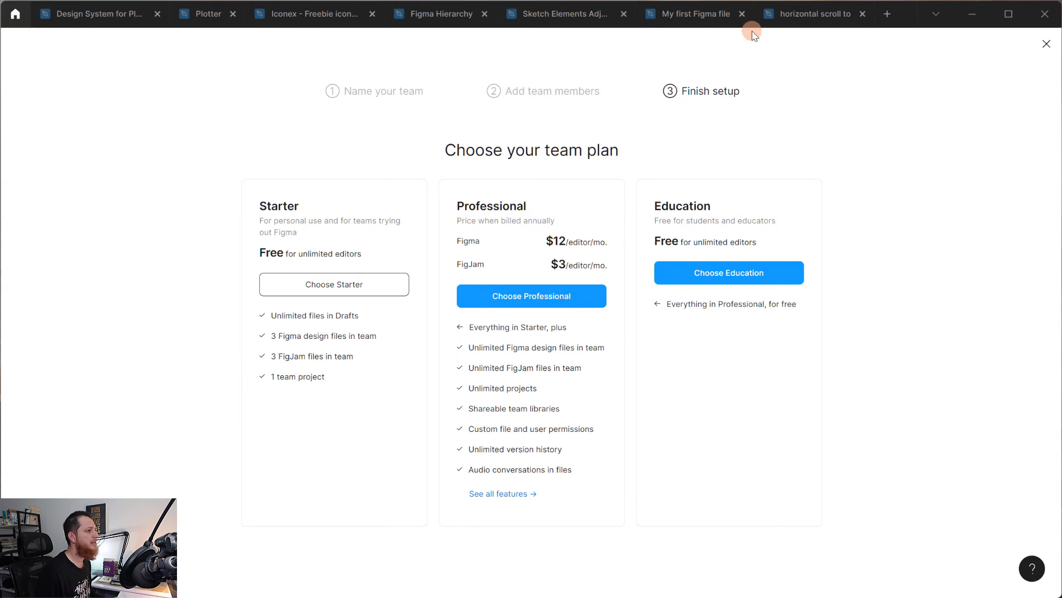
{"action": "left_click", "coordinate": [811, 16]}
{"action": "left_click", "coordinate": [15, 14]}
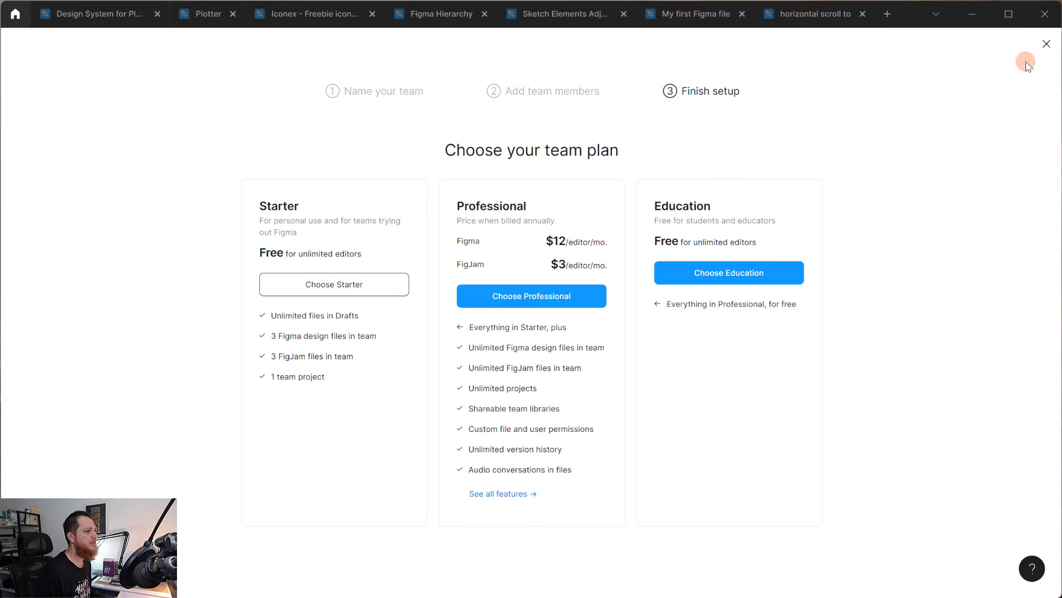
{"action": "left_click", "coordinate": [1038, 50]}
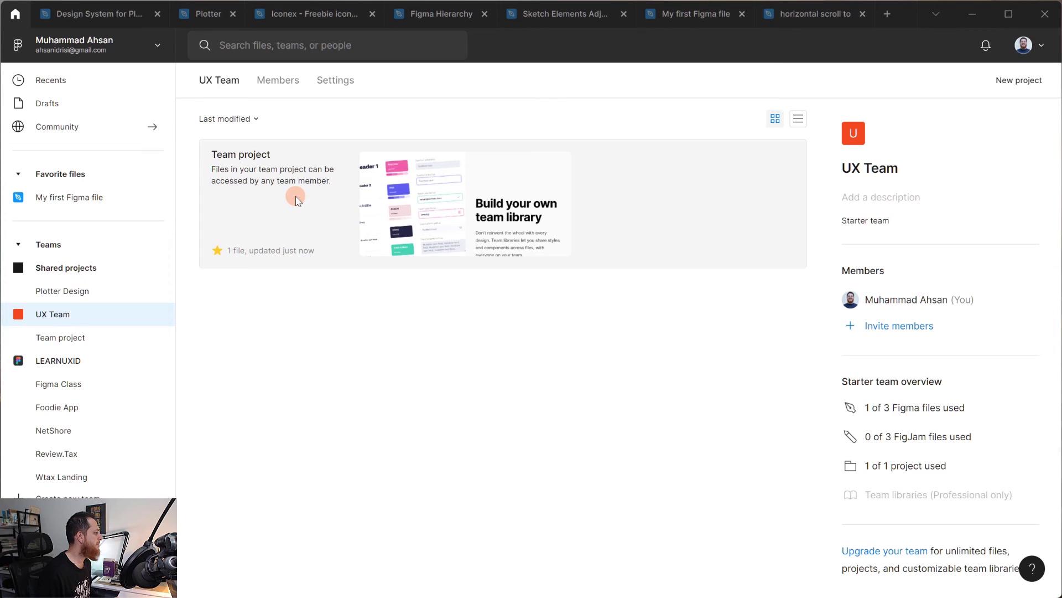
Delete the UX Team, confirming with its name "UX Team"
{"action": "right_click", "coordinate": [50, 318]}
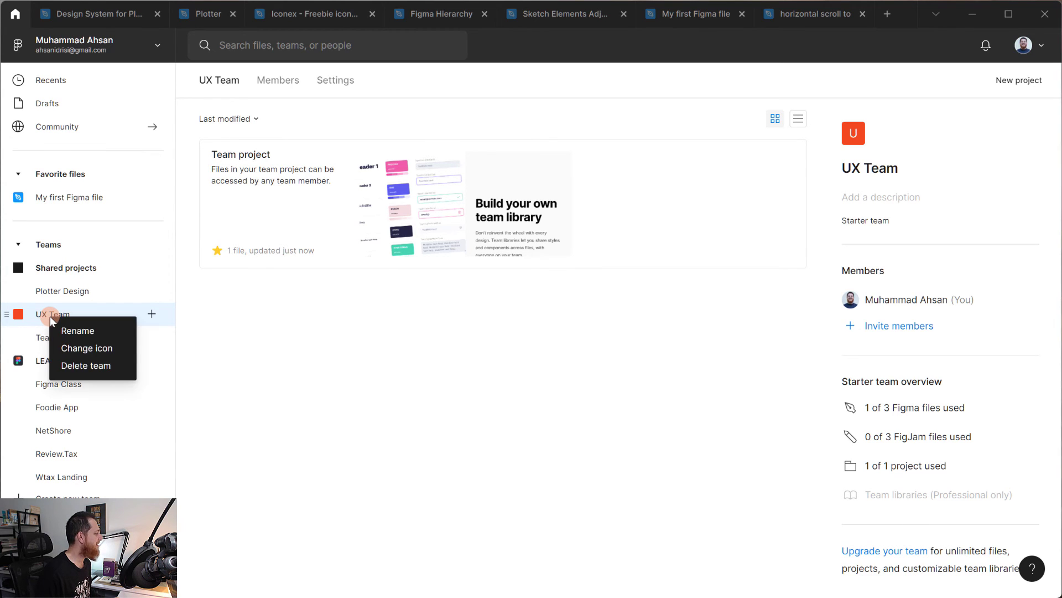
{"action": "left_click", "coordinate": [78, 370]}
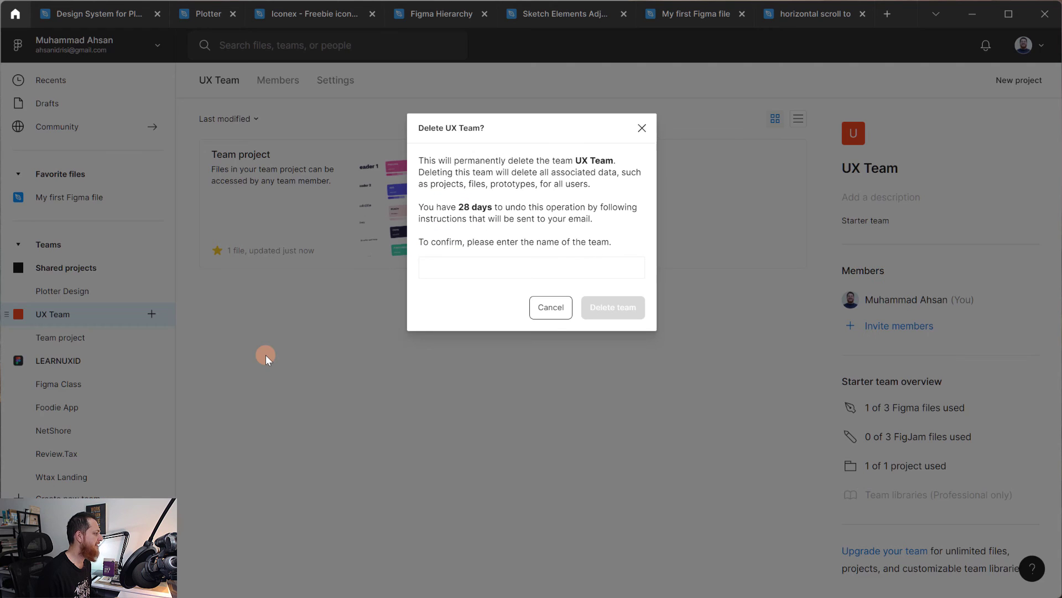
{"action": "left_click", "coordinate": [590, 268]}
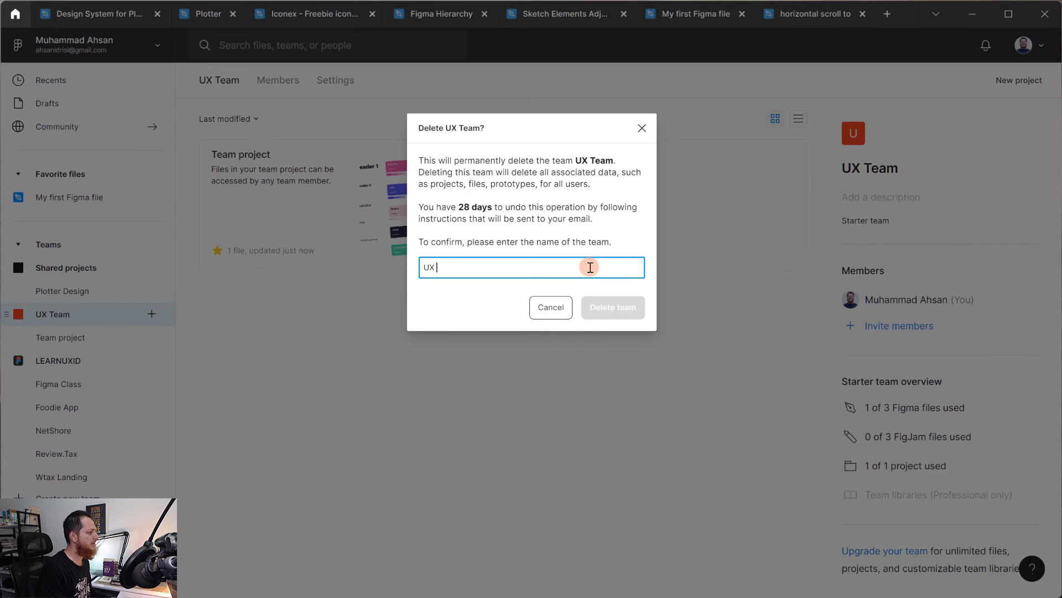
{"action": "type", "text": "UX Team"}
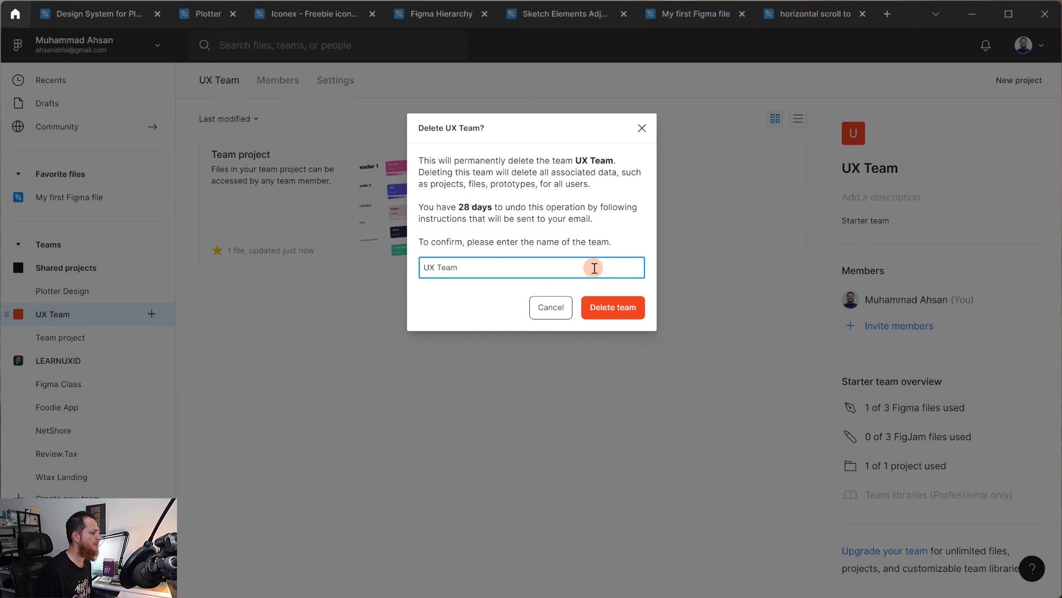
{"action": "left_click", "coordinate": [615, 308]}
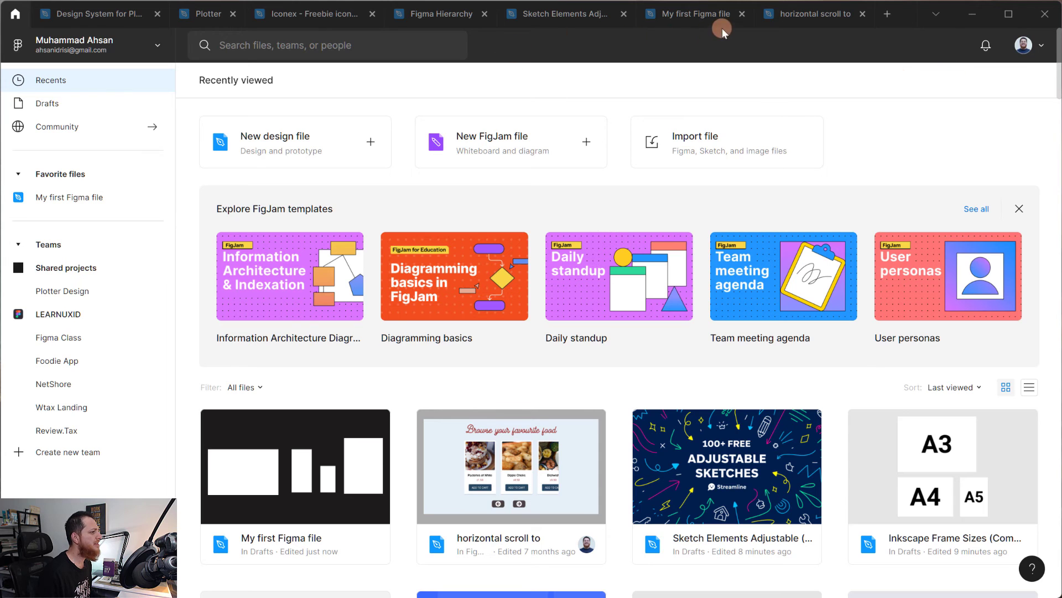
Narrow the layers sidebar in the "horizontal scroll to" file and select the Artboard frame
{"action": "left_click", "coordinate": [789, 15]}
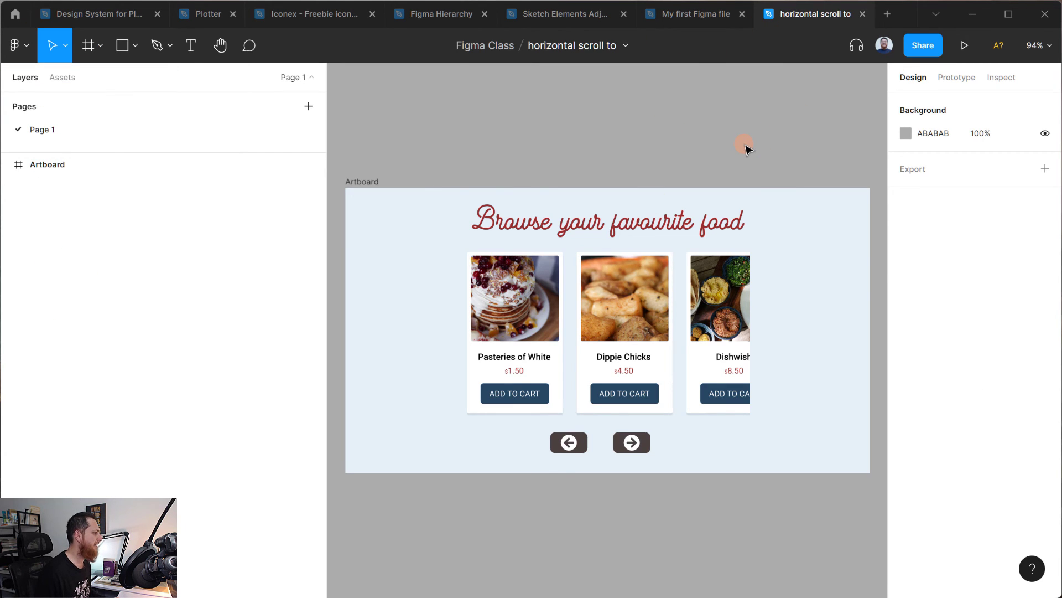
{"action": "left_click_drag", "start_coordinate": [326, 225], "coordinate": [215, 223]}
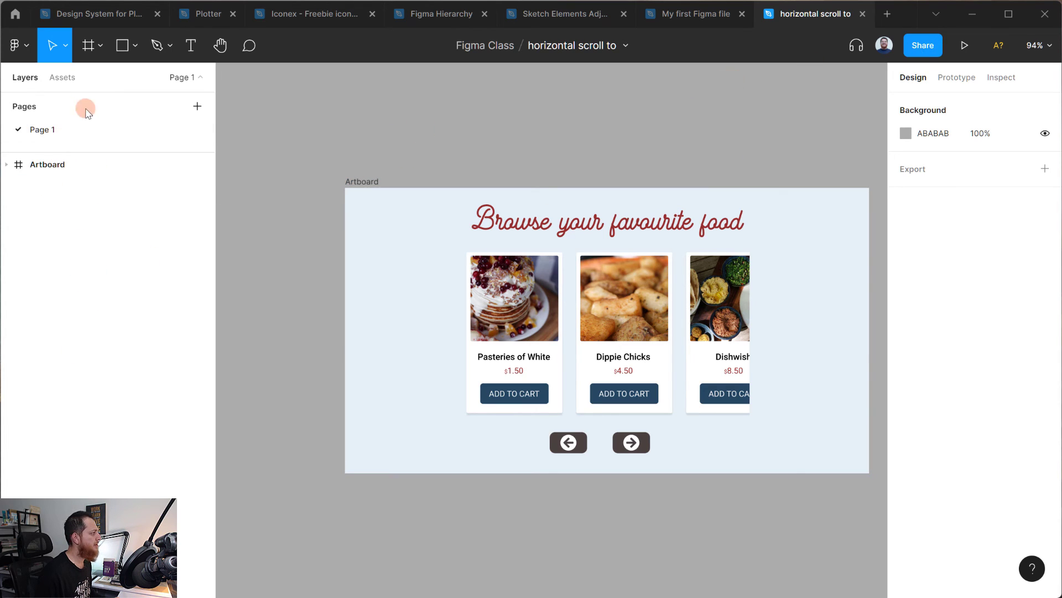
{"action": "left_click", "coordinate": [33, 166]}
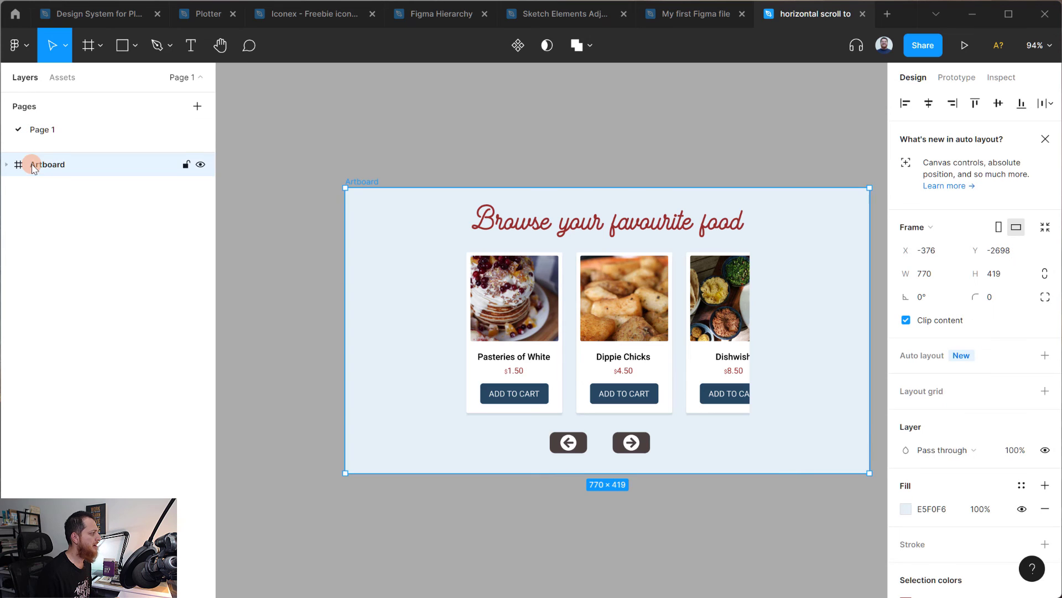
Review the file's sharing and invite options and copy the share link for the selected frame
{"action": "left_click", "coordinate": [884, 45]}
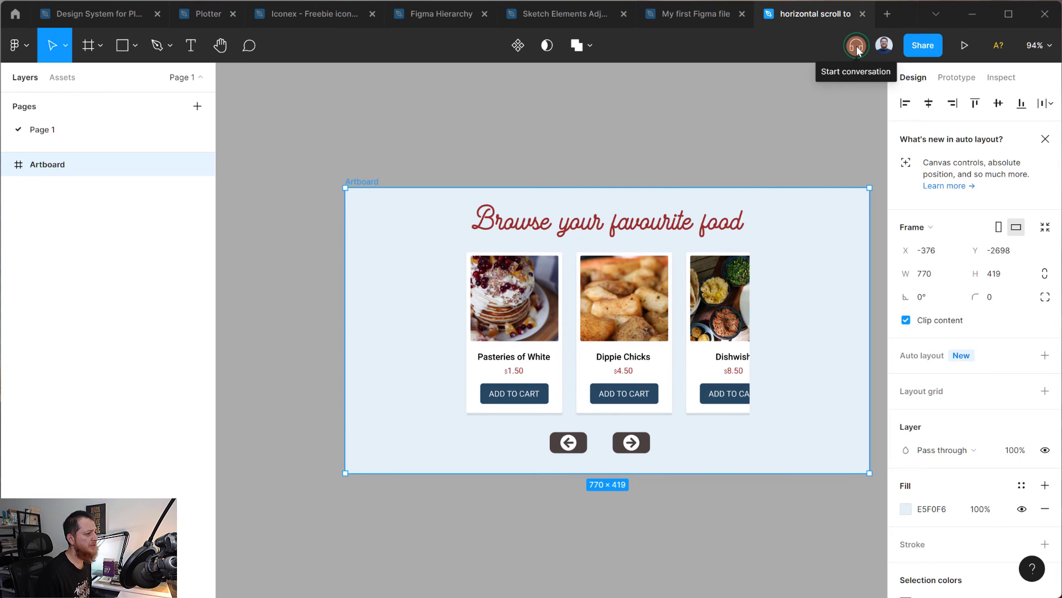
{"action": "left_click", "coordinate": [920, 45]}
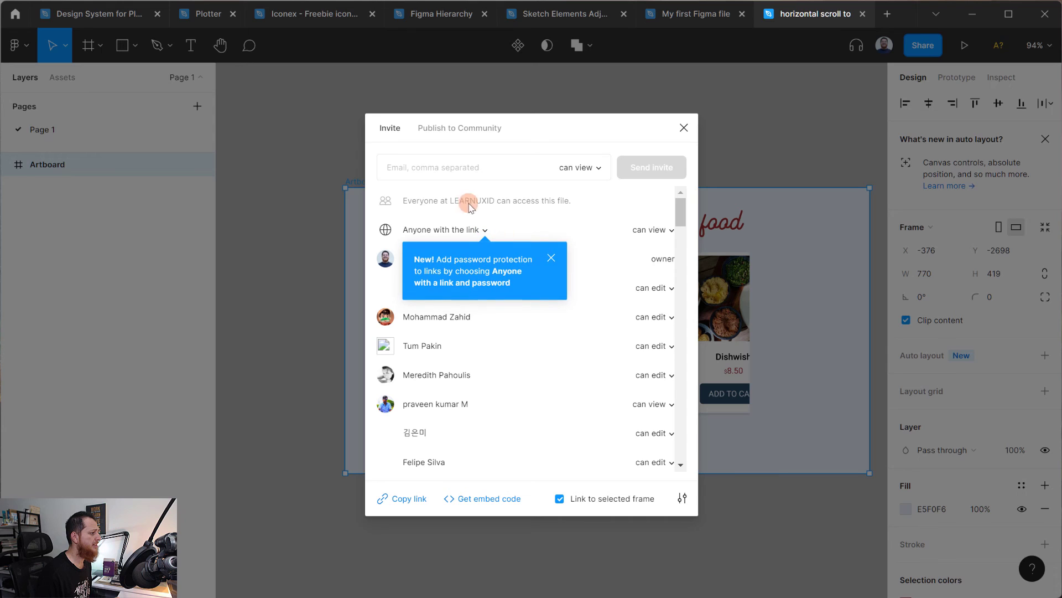
{"action": "left_click", "coordinate": [412, 498]}
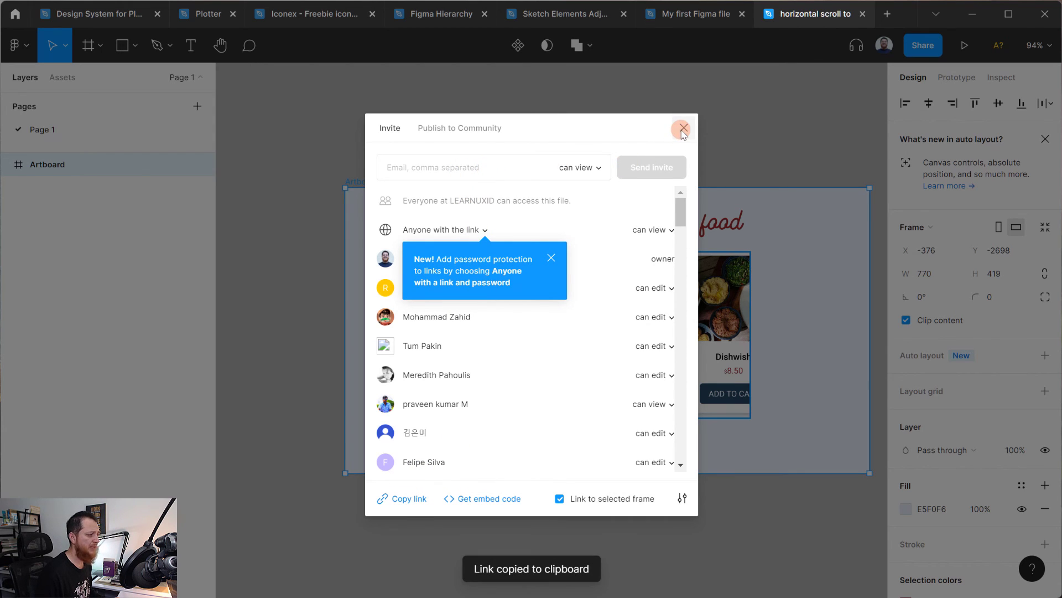
{"action": "left_click", "coordinate": [496, 168]}
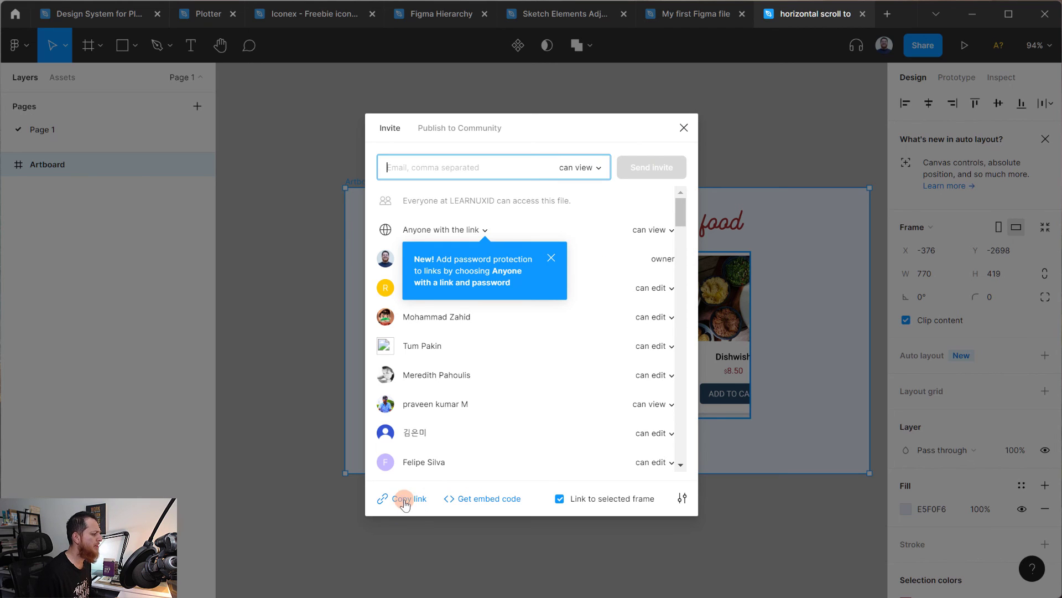
{"action": "left_click", "coordinate": [681, 132]}
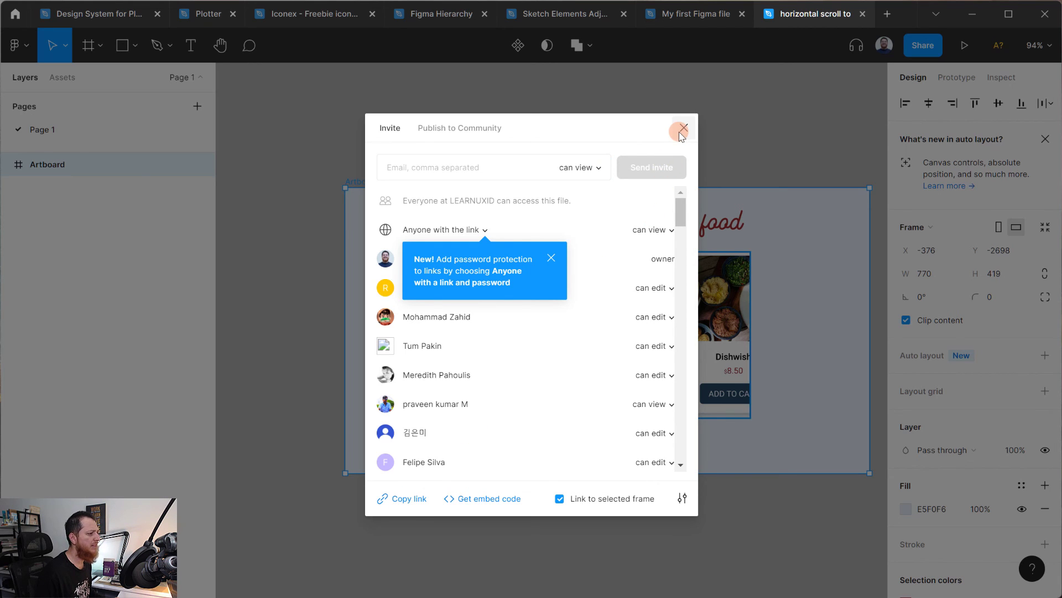
{"action": "left_click", "coordinate": [683, 130]}
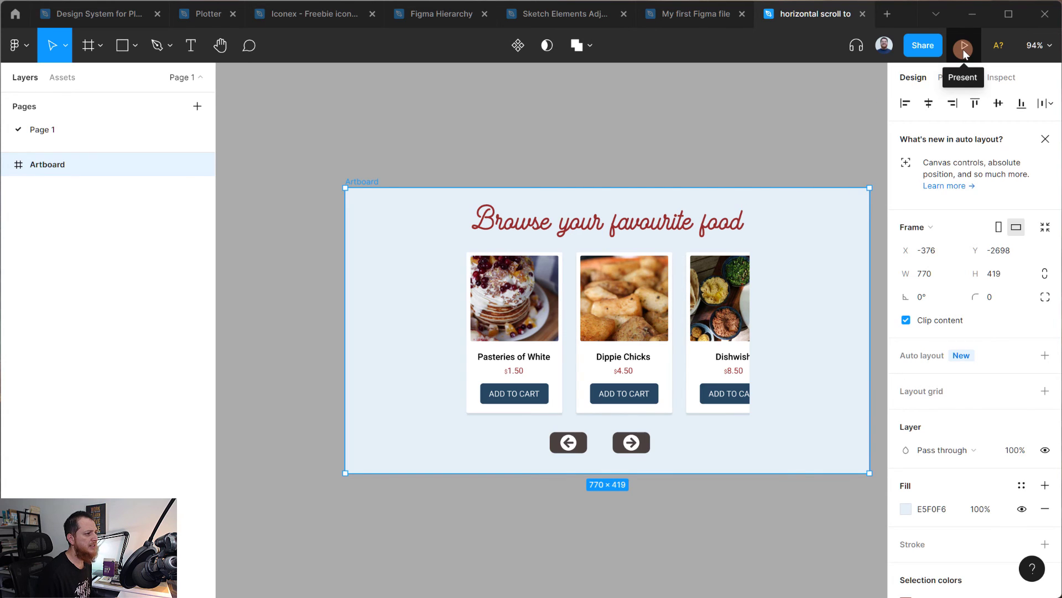
Check the file's missing fonts and set the canvas zoom to 100%, reviewing the other view options
{"action": "left_click", "coordinate": [996, 47]}
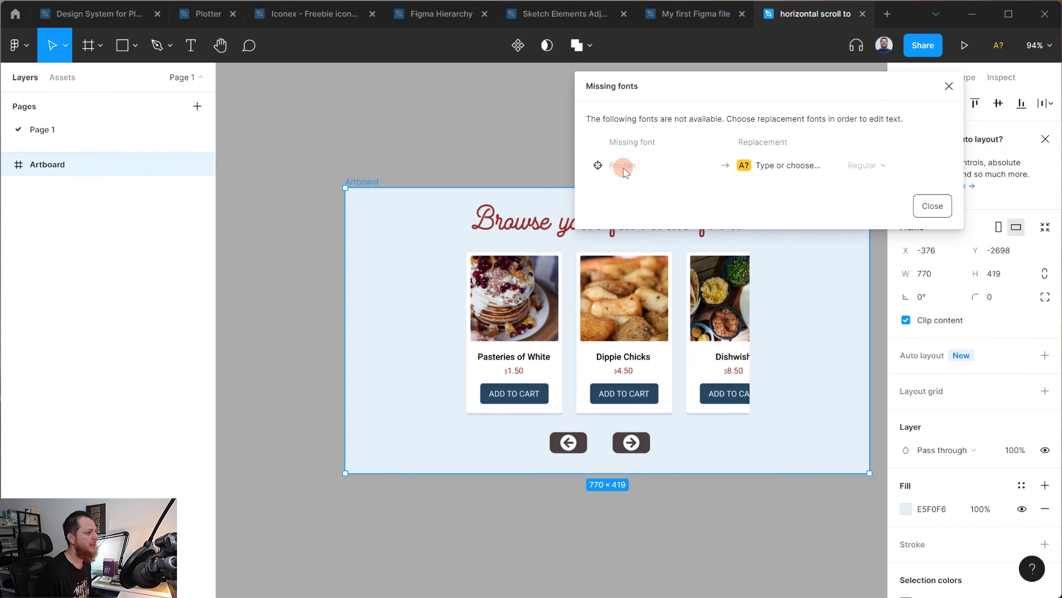
{"action": "left_click", "coordinate": [922, 208]}
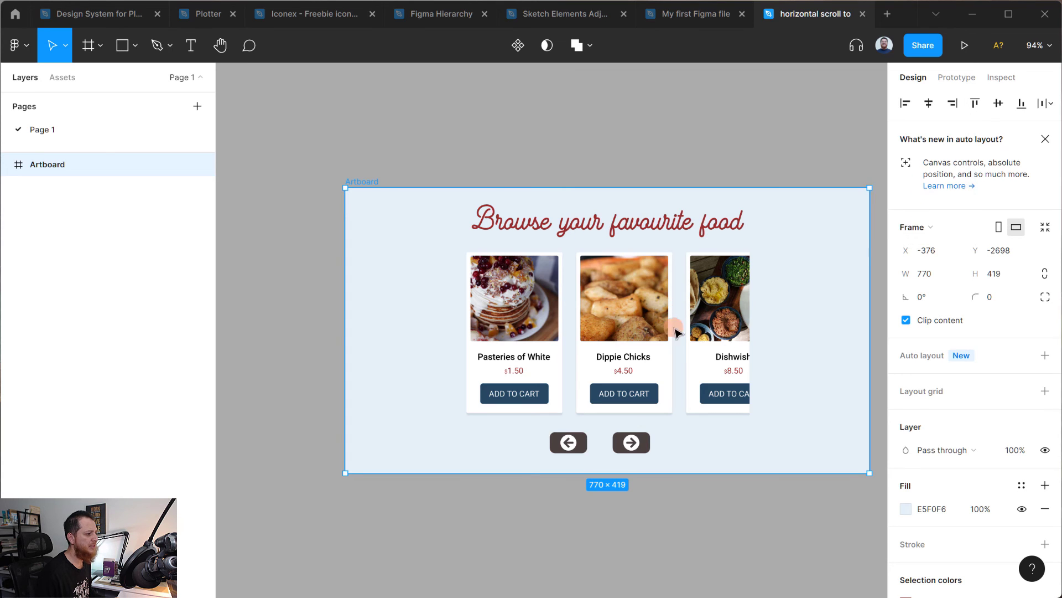
{"action": "left_click", "coordinate": [1039, 45]}
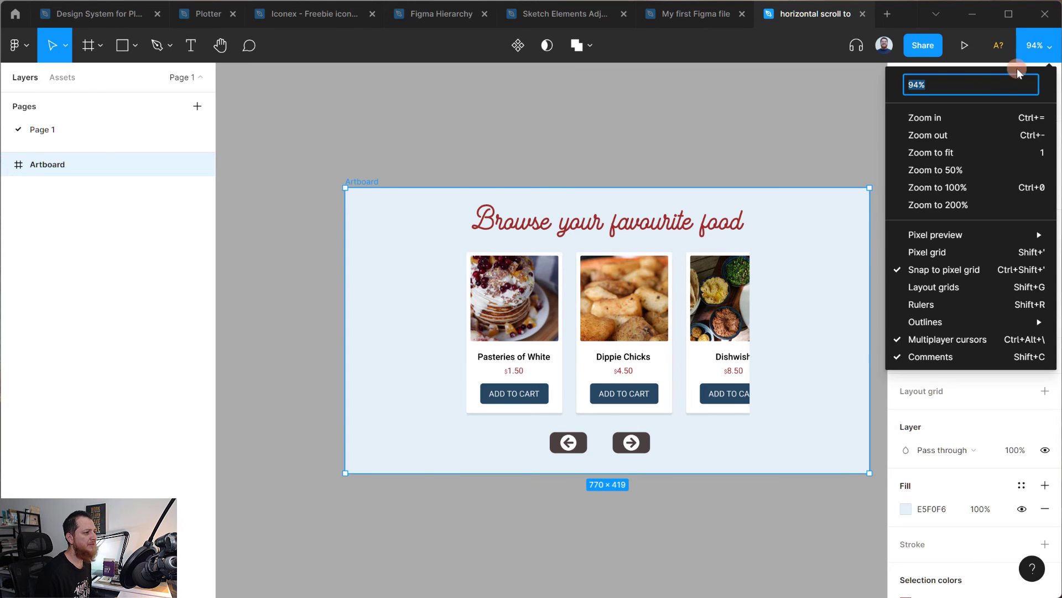
{"action": "left_click", "coordinate": [978, 184]}
{"action": "left_click", "coordinate": [1030, 54]}
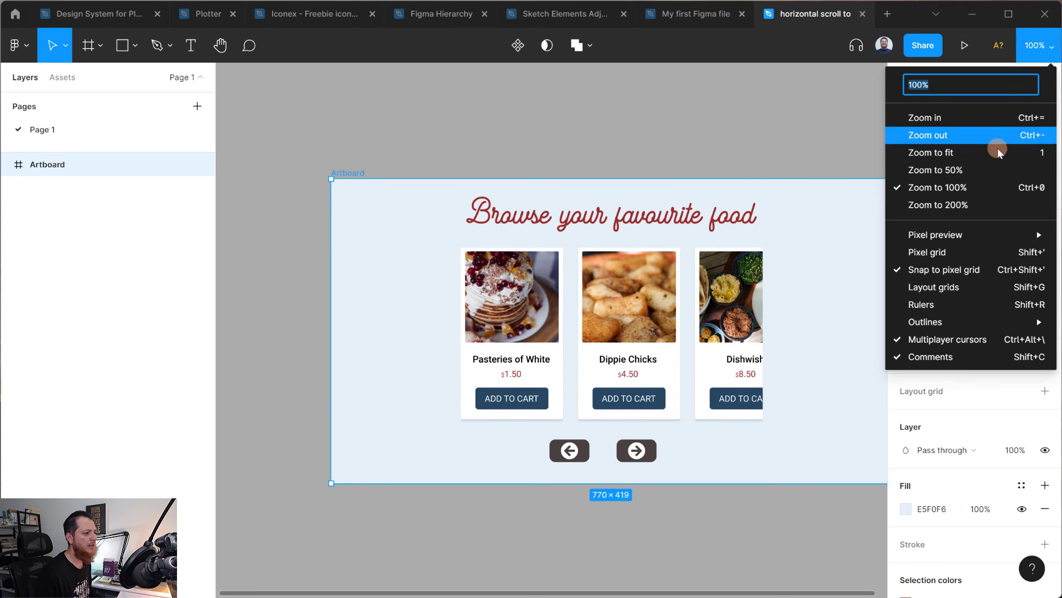
{"action": "mouse_move", "coordinate": [968, 235]}
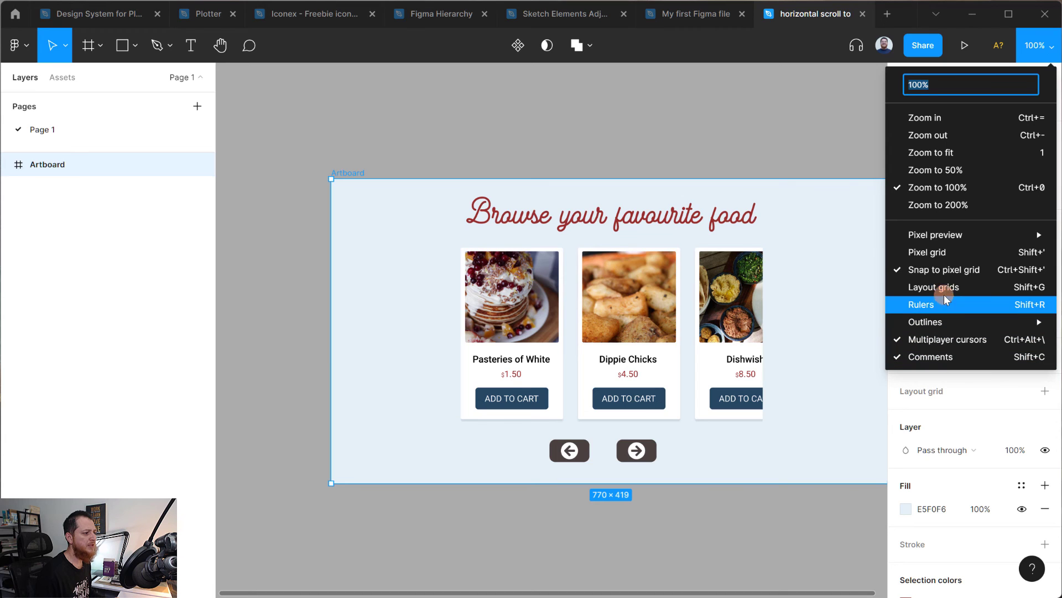
{"action": "left_click", "coordinate": [829, 116]}
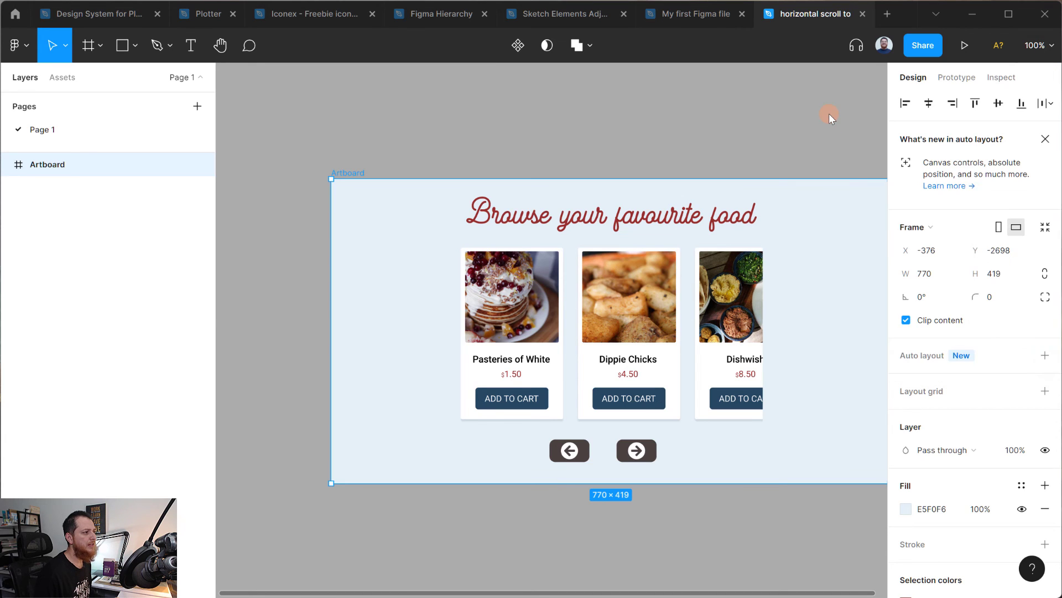
{"action": "left_click_drag", "start_coordinate": [739, 159], "coordinate": [627, 120]}
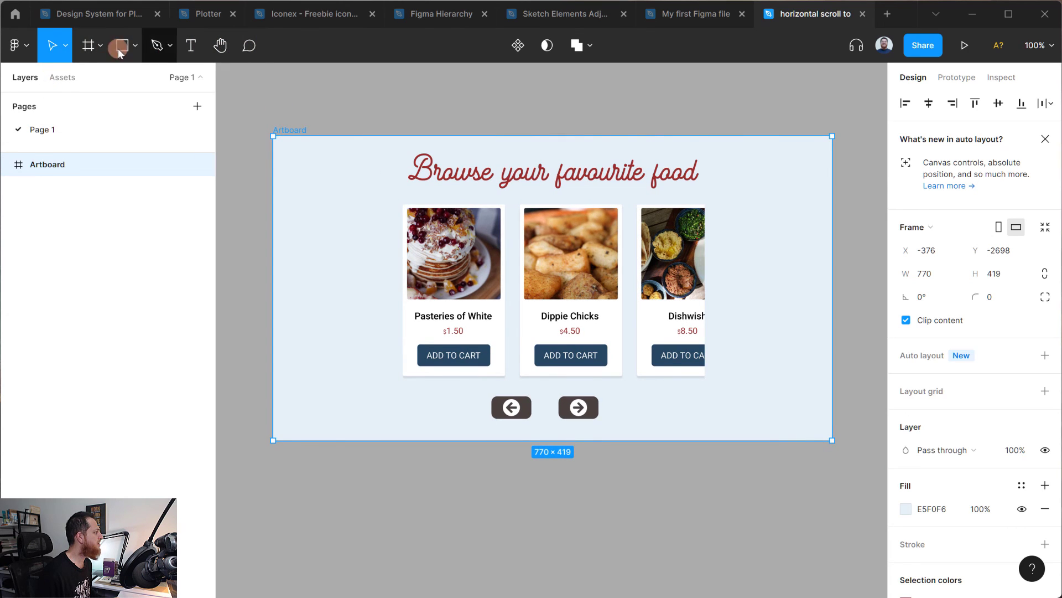
Review the editor's available file, view and text commands
{"action": "left_click", "coordinate": [22, 50]}
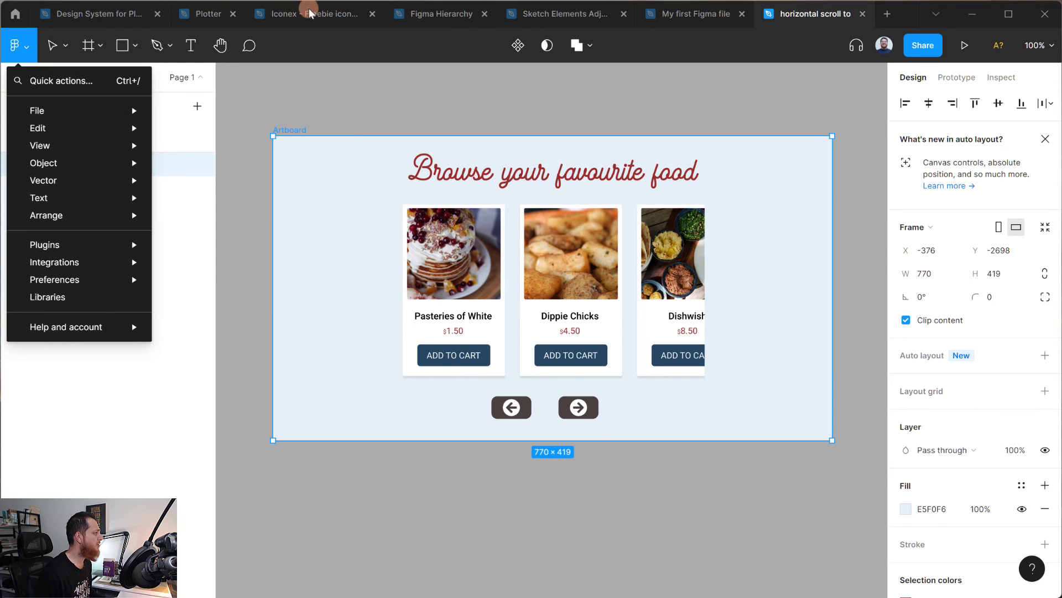
{"action": "mouse_move", "coordinate": [37, 111]}
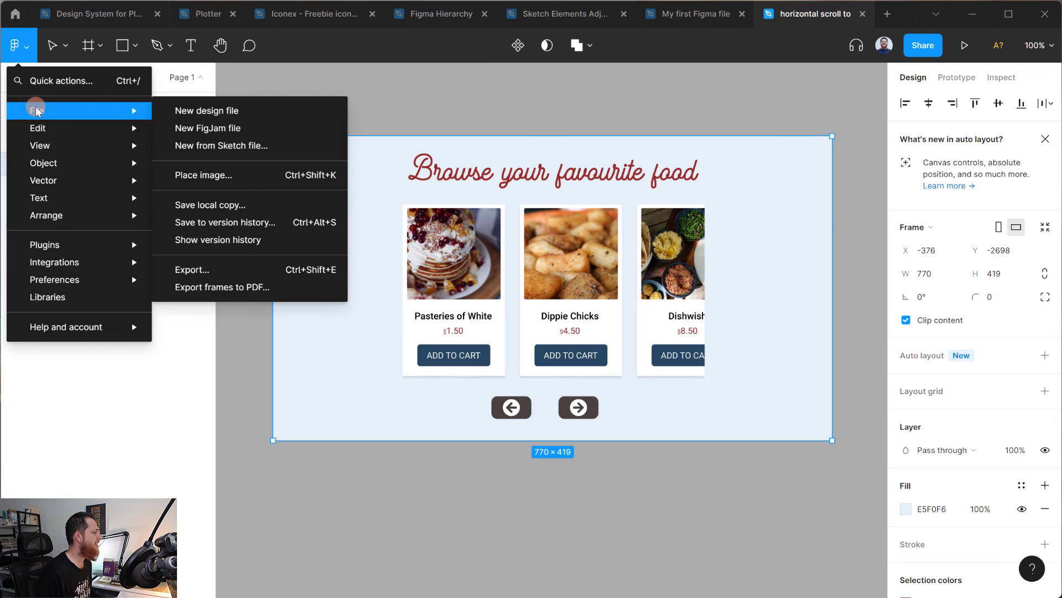
{"action": "mouse_move", "coordinate": [48, 136]}
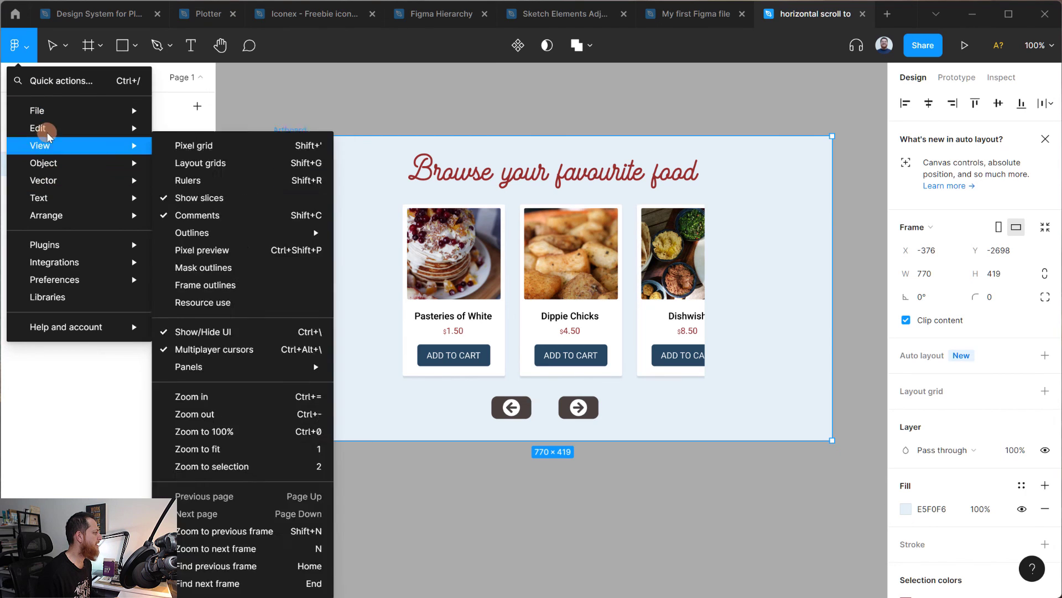
{"action": "mouse_move", "coordinate": [57, 202]}
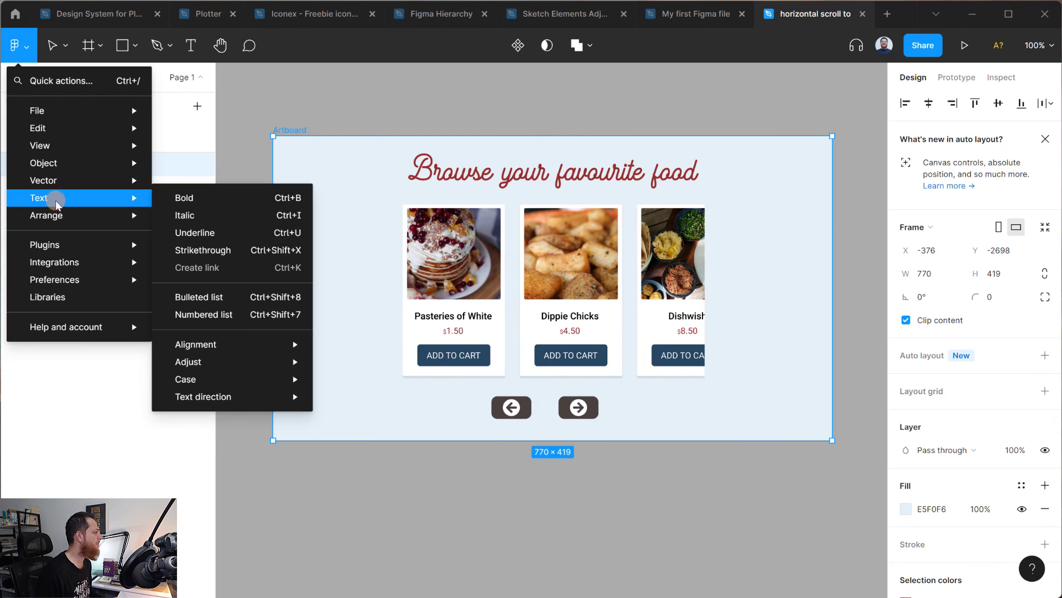
Look through the full list of plugins and review the installed ones in the plugin management settings
{"action": "mouse_move", "coordinate": [56, 247]}
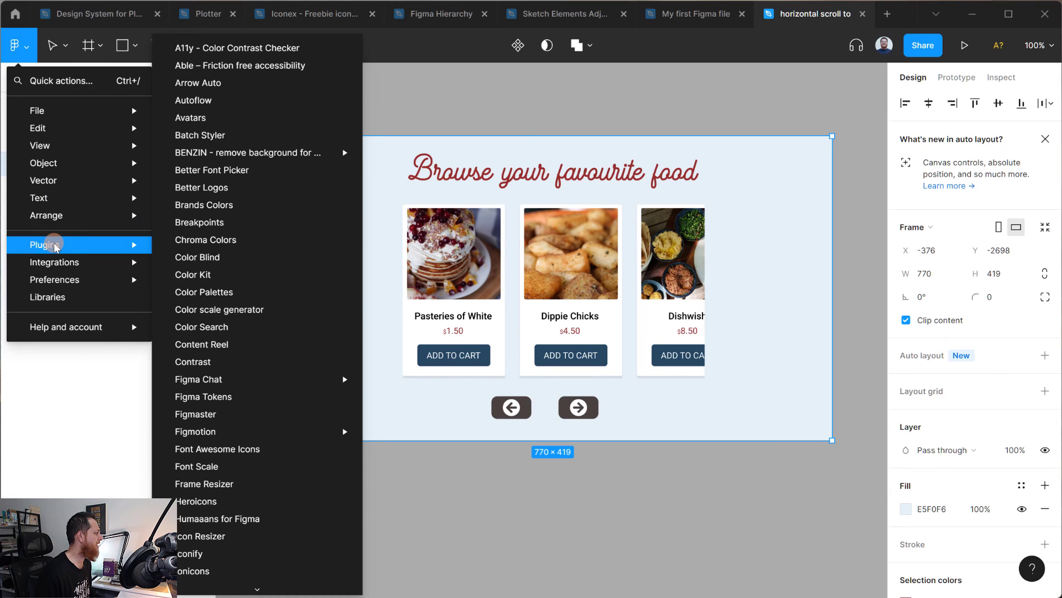
{"action": "scroll", "coordinate": [220, 487], "scroll_direction": "down", "scroll_amount": 5}
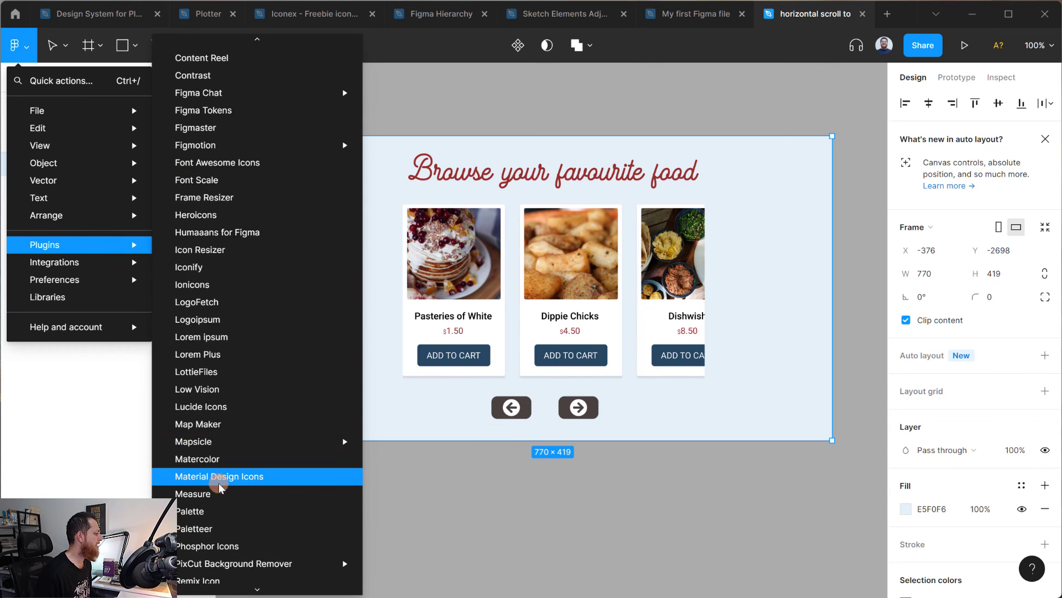
{"action": "scroll", "coordinate": [220, 487], "scroll_direction": "down", "scroll_amount": 5}
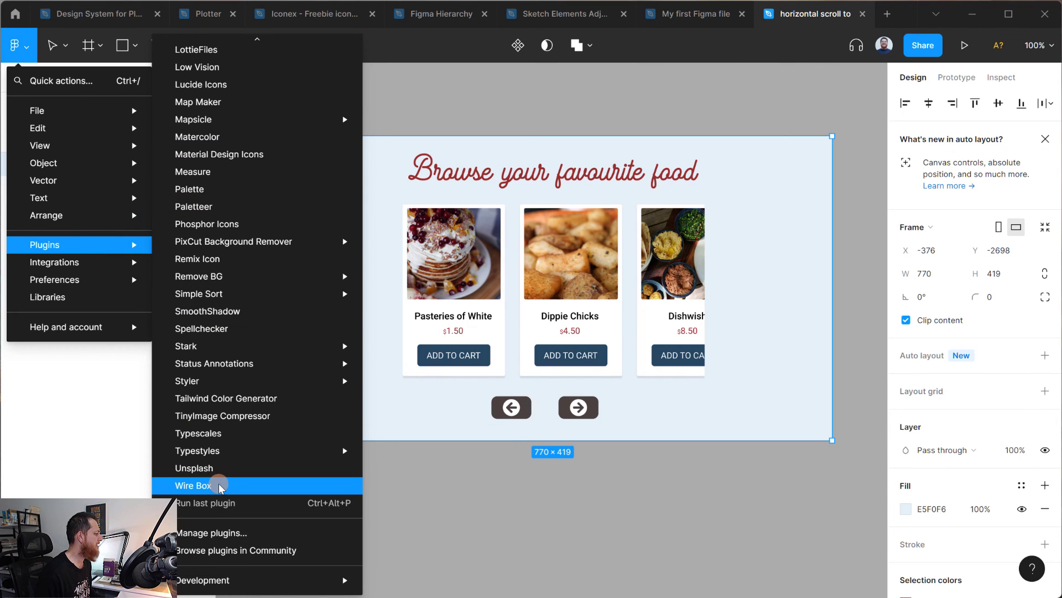
{"action": "left_click", "coordinate": [205, 533]}
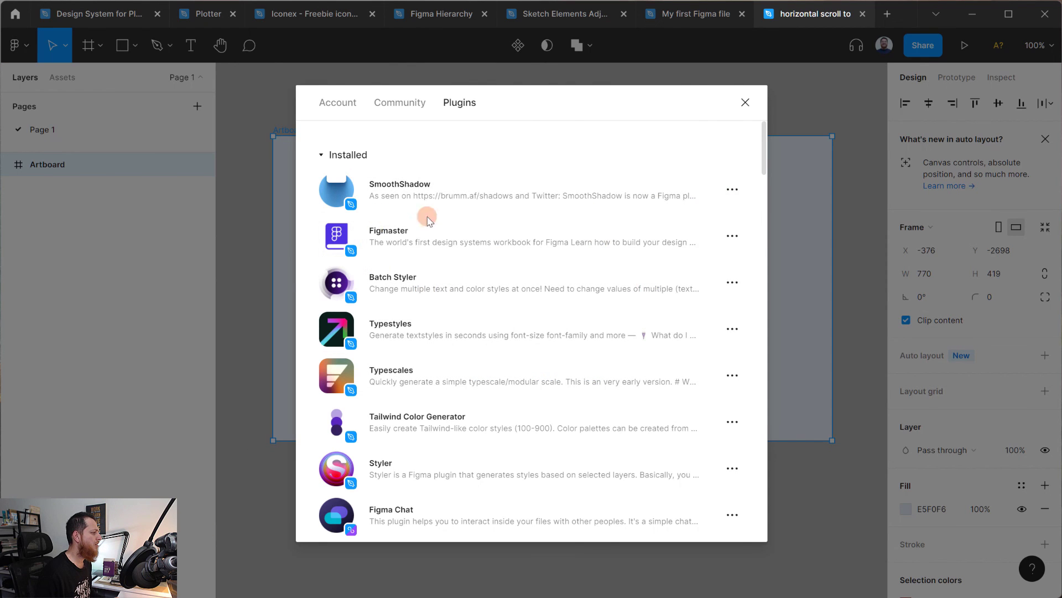
{"action": "left_click", "coordinate": [747, 110]}
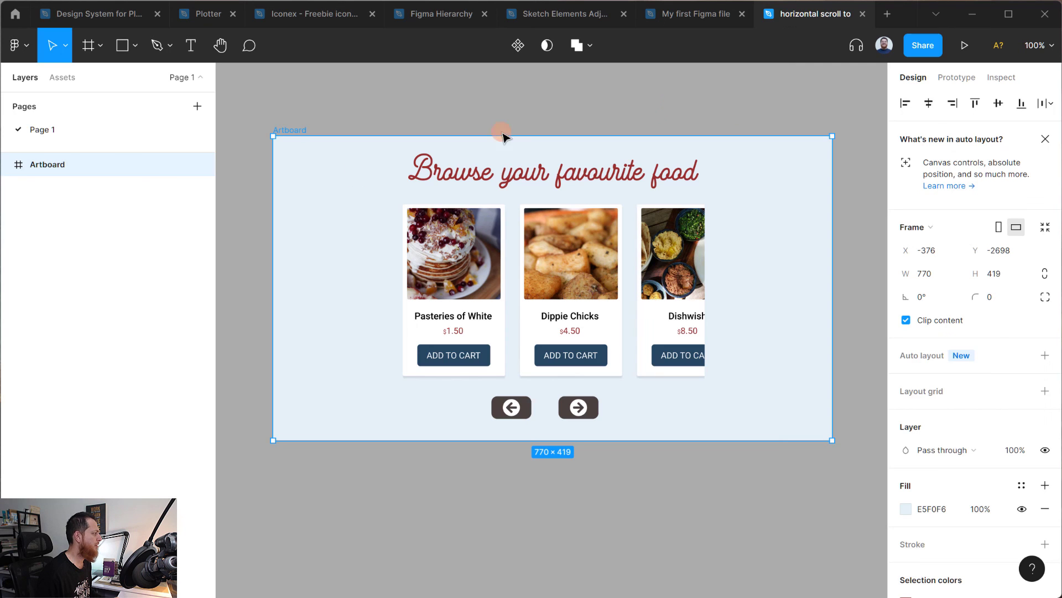
Check which component and style libraries are available to the "horizontal scroll to" file
{"action": "left_click", "coordinate": [22, 46]}
{"action": "left_click", "coordinate": [47, 295]}
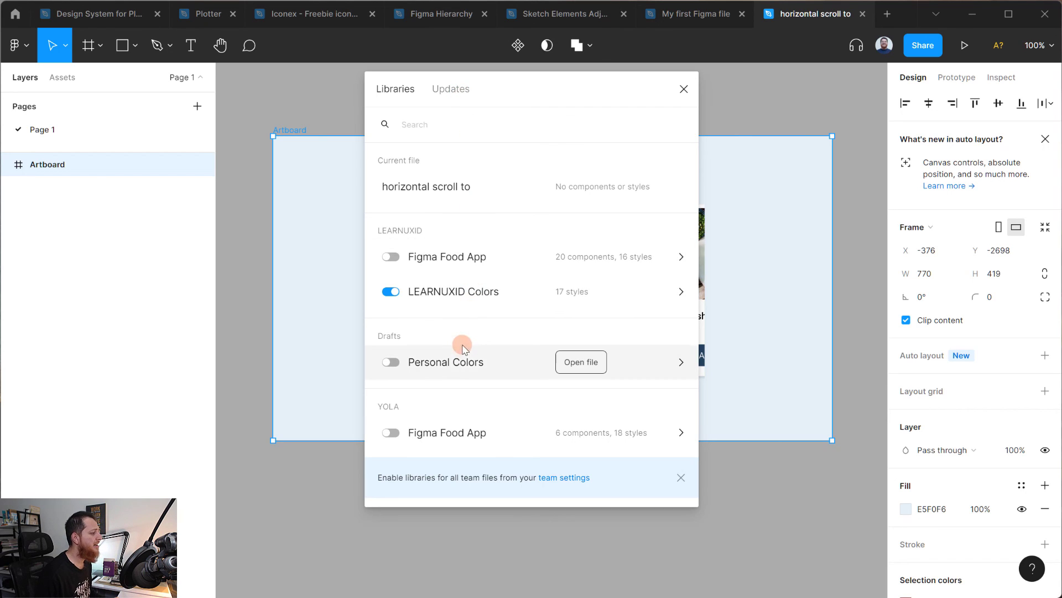
{"action": "left_click", "coordinate": [686, 88]}
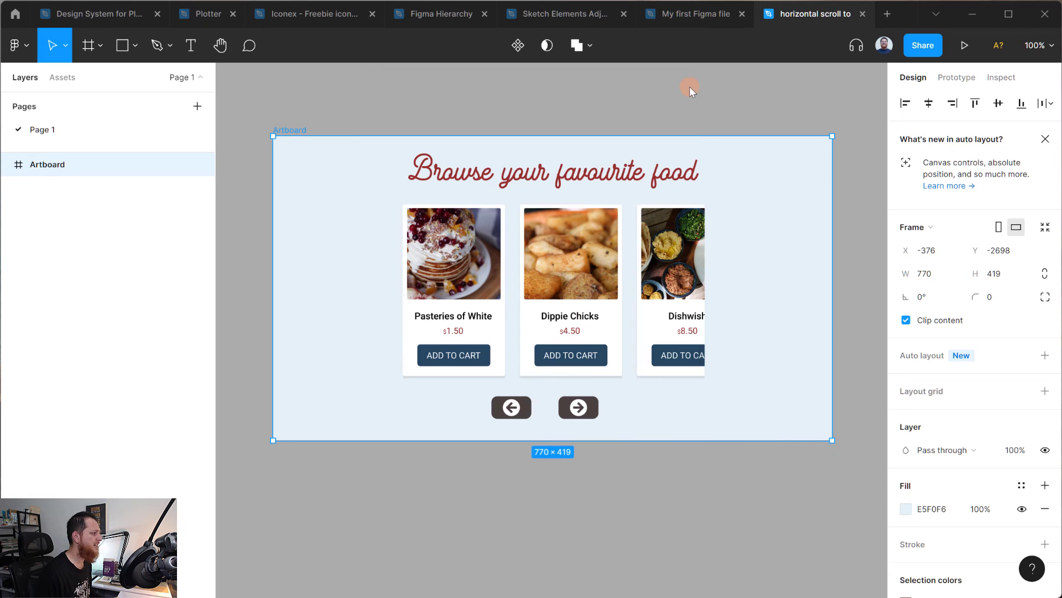
Deselect the Artboard frame and close the "horizontal scroll to", "My first Figma file" and "Figma Hierarchy" files
{"action": "left_click", "coordinate": [259, 111]}
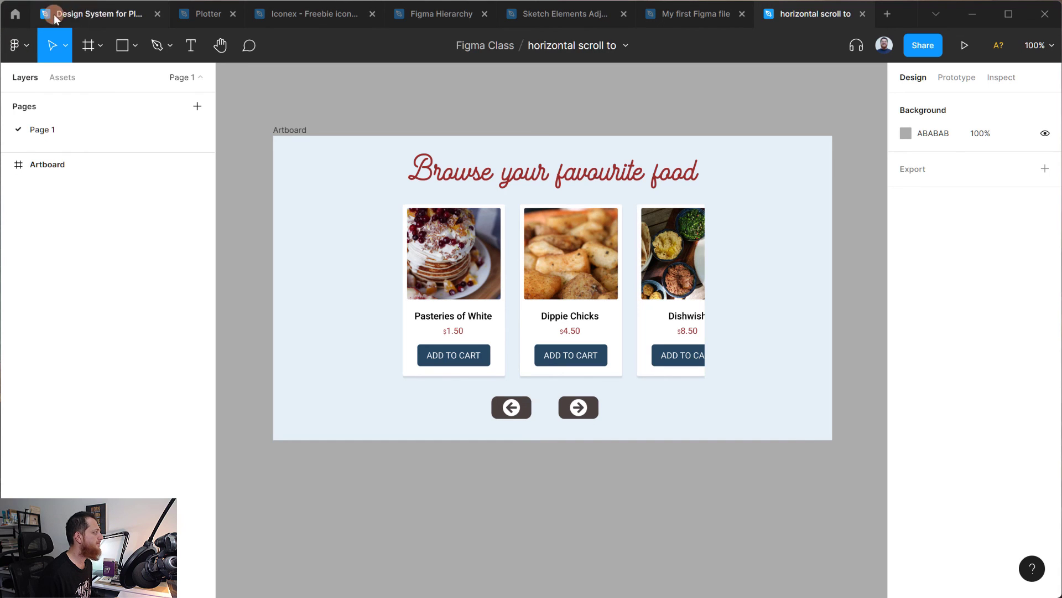
{"action": "left_click", "coordinate": [862, 17]}
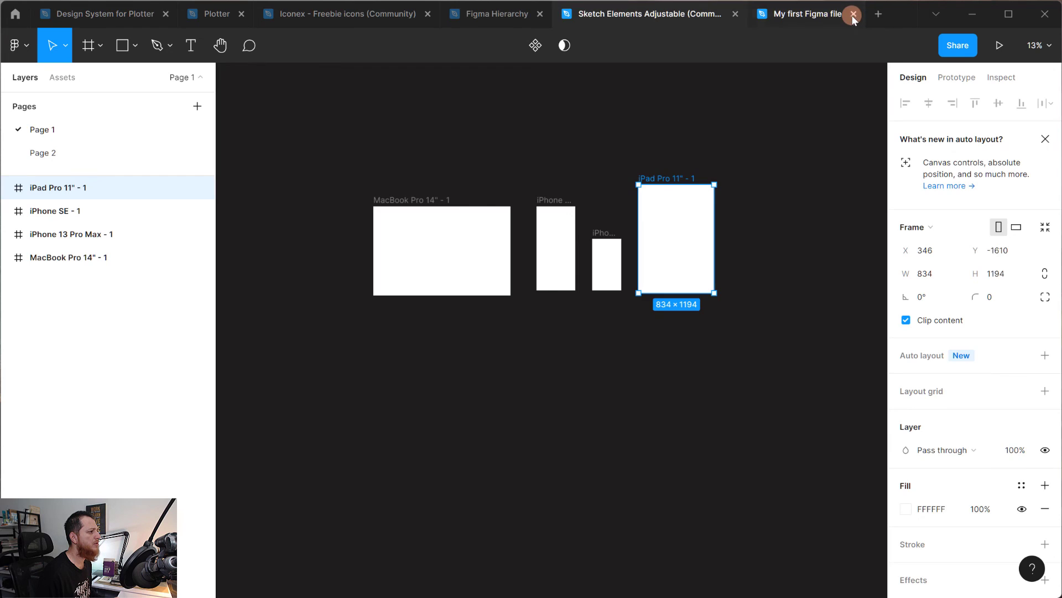
{"action": "left_click", "coordinate": [852, 14]}
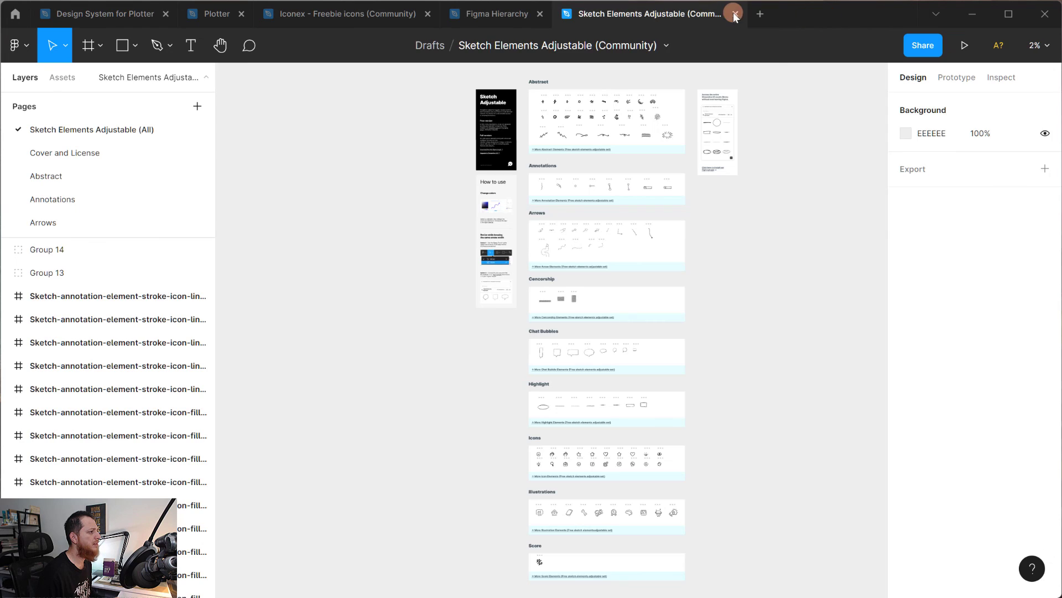
{"action": "left_click", "coordinate": [499, 18]}
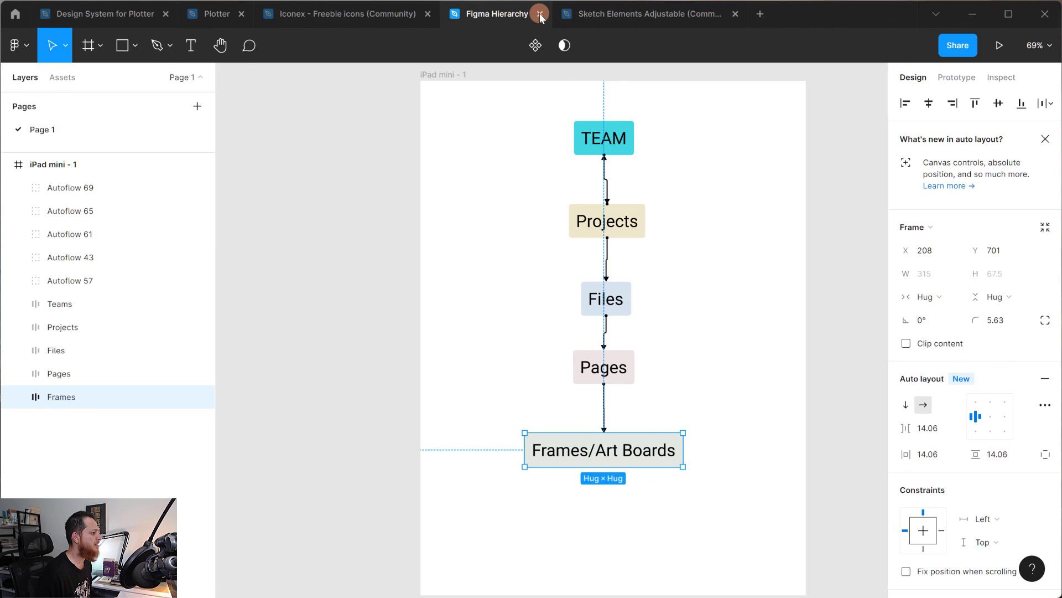
{"action": "left_click", "coordinate": [540, 13]}
View the "Iconex - Freebie icons (Community)" file and examine the elements in "Sketch Elements Adjustable (Community)" up close
{"action": "left_click", "coordinate": [335, 12]}
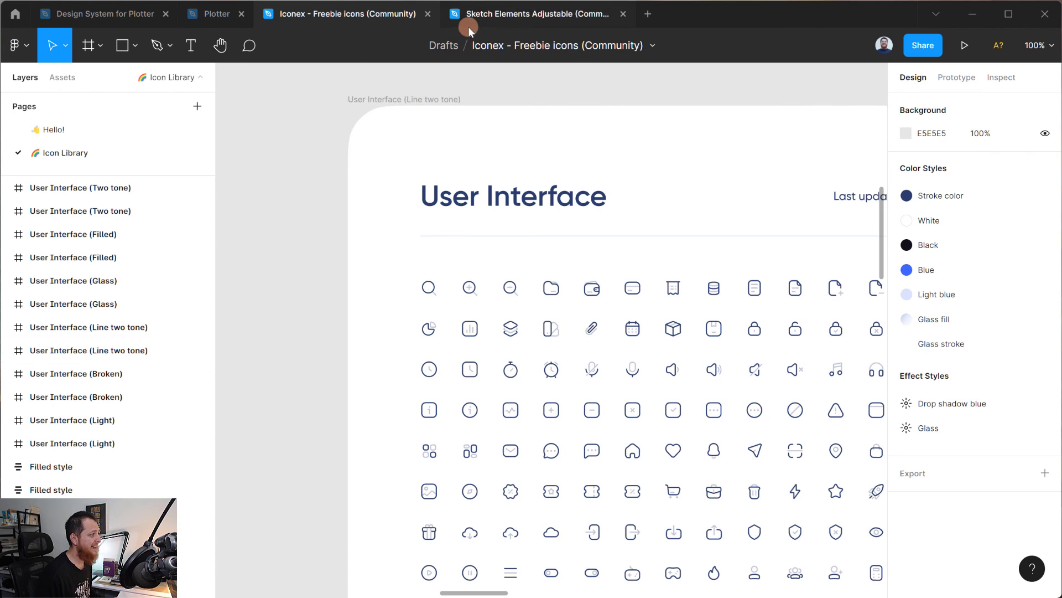
{"action": "left_click", "coordinate": [503, 13]}
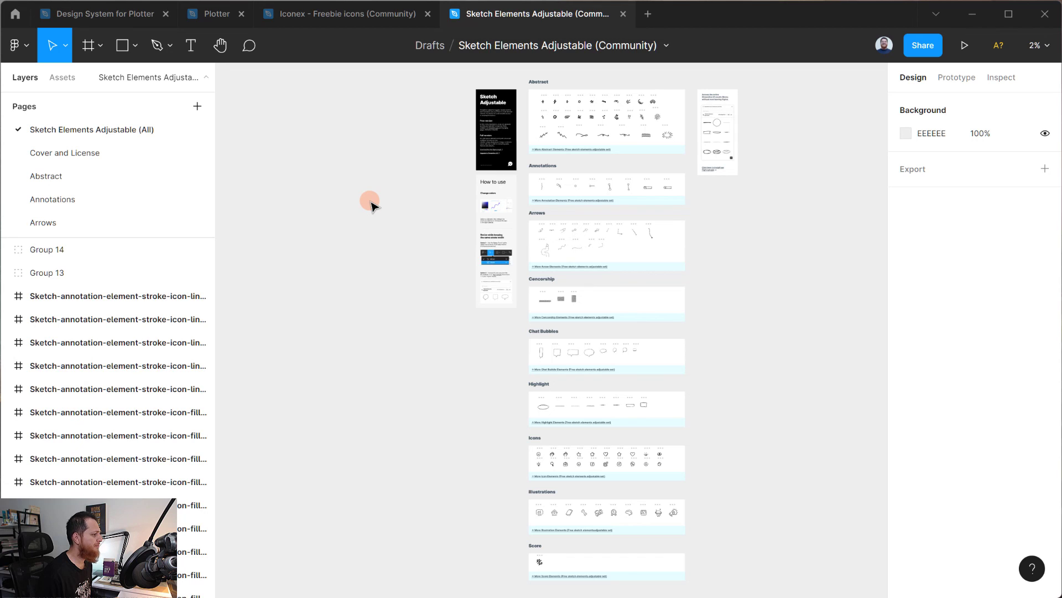
{"action": "scroll", "coordinate": [370, 202], "scroll_direction": "up", "scroll_amount": 5}
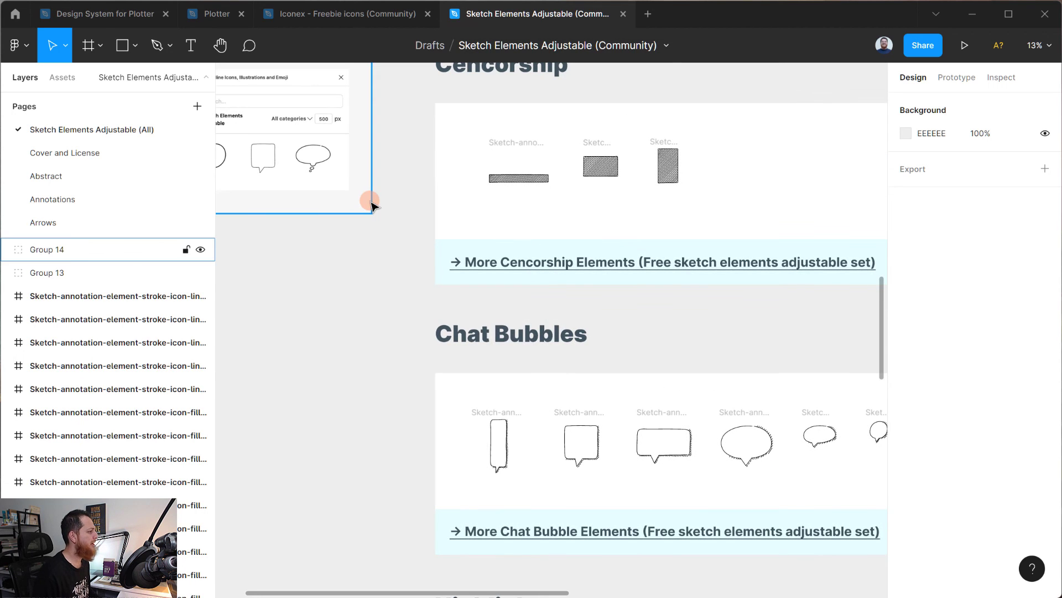
{"action": "mouse_move", "coordinate": [401, 317]}
{"action": "left_mouse_down"}
{"action": "mouse_move", "coordinate": [544, 383]}
{"action": "mouse_move", "coordinate": [505, 467]}
{"action": "left_mouse_up"}
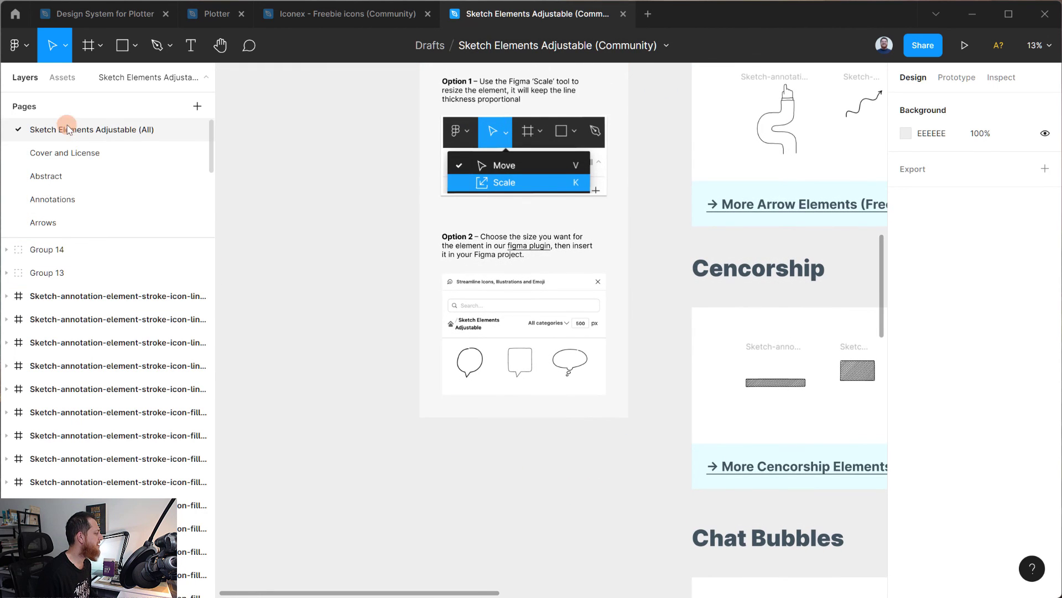
{"action": "scroll", "coordinate": [55, 199], "scroll_direction": "down", "scroll_amount": 3}
{"action": "scroll", "coordinate": [52, 189], "scroll_direction": "up", "scroll_amount": 3}
Examine the Cover and License, Abstract and Annotations pages with their layers, and return to the recent files overview
{"action": "left_click", "coordinate": [55, 152]}
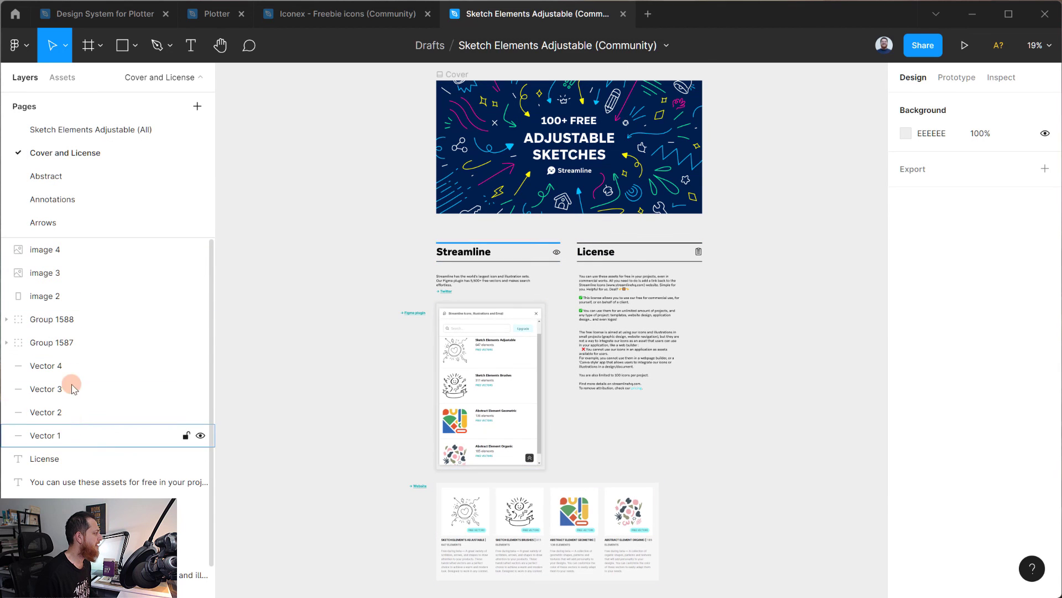
{"action": "left_click", "coordinate": [45, 176]}
{"action": "left_click", "coordinate": [51, 198]}
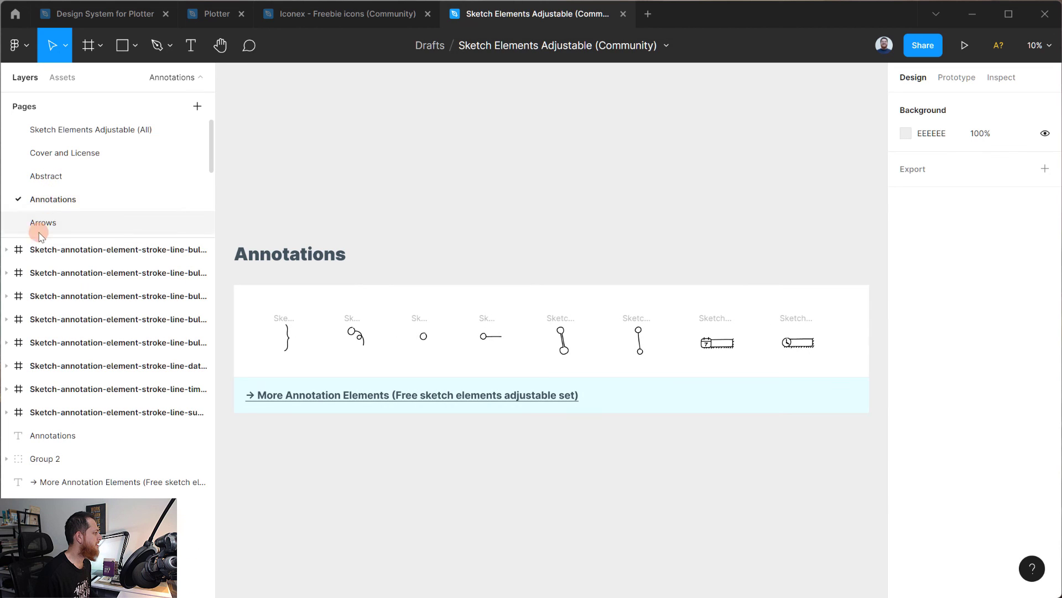
{"action": "left_click", "coordinate": [25, 255]}
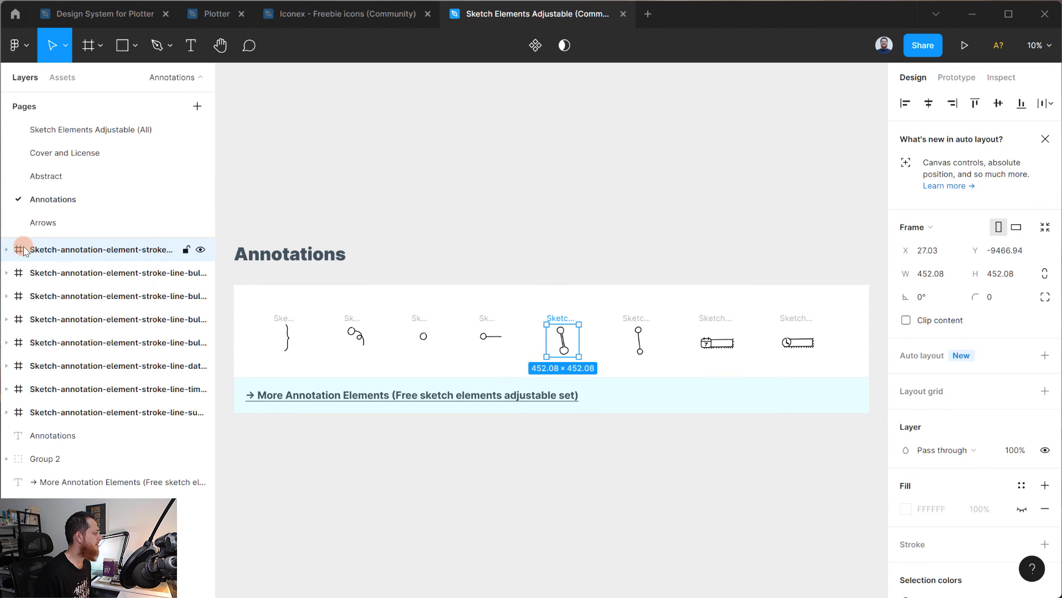
{"action": "left_click", "coordinate": [44, 175]}
{"action": "left_click", "coordinate": [42, 150]}
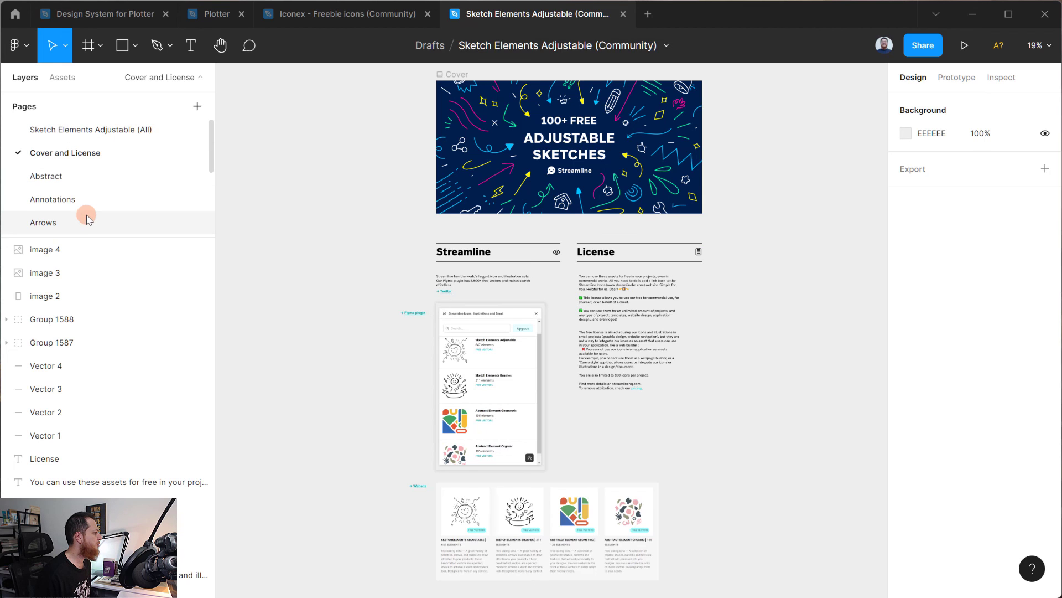
{"action": "left_click", "coordinate": [78, 173]}
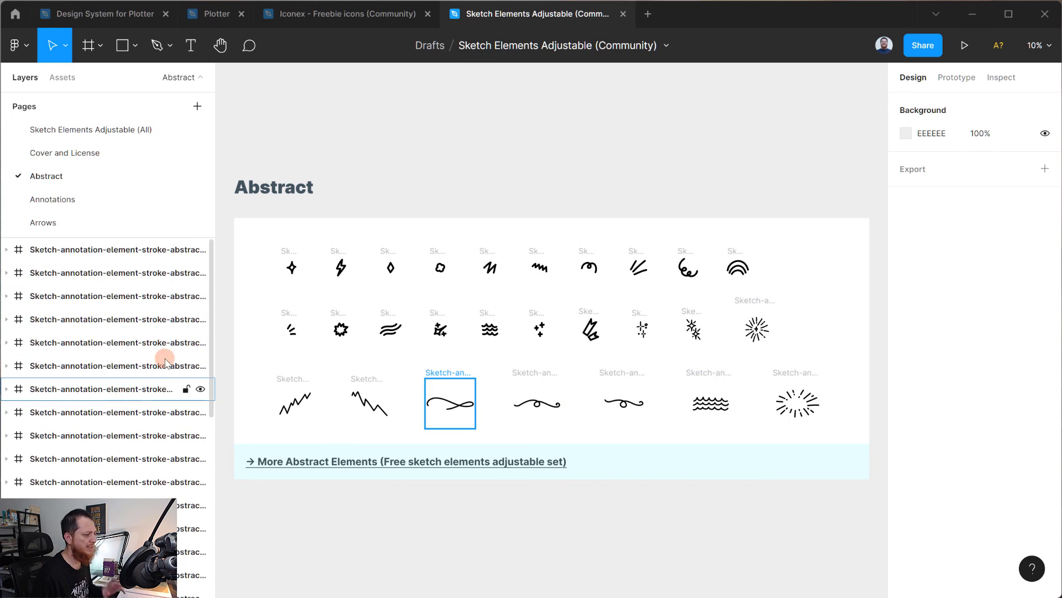
{"action": "left_click", "coordinate": [21, 16]}
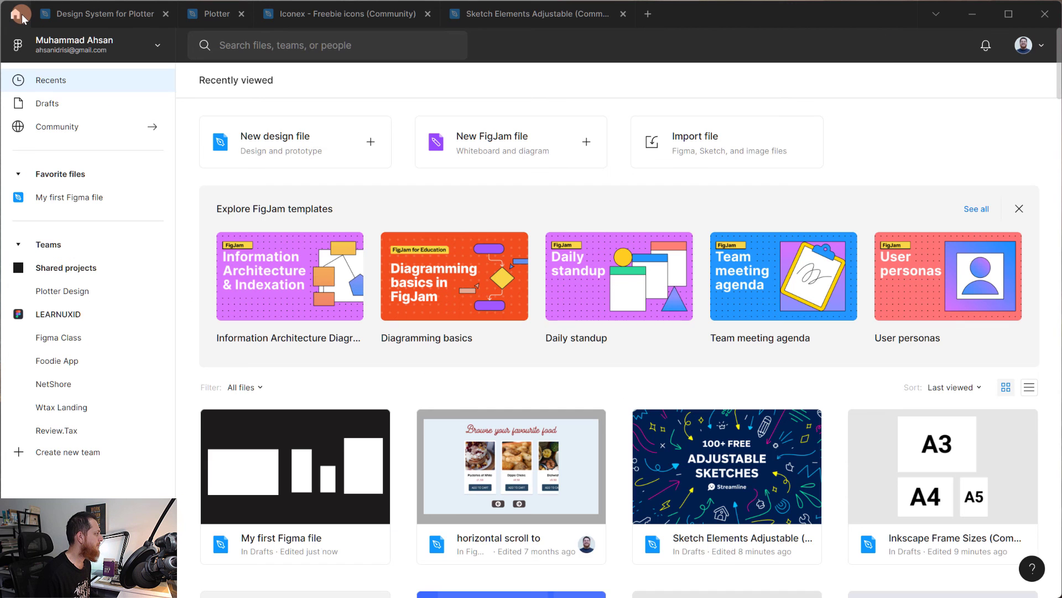